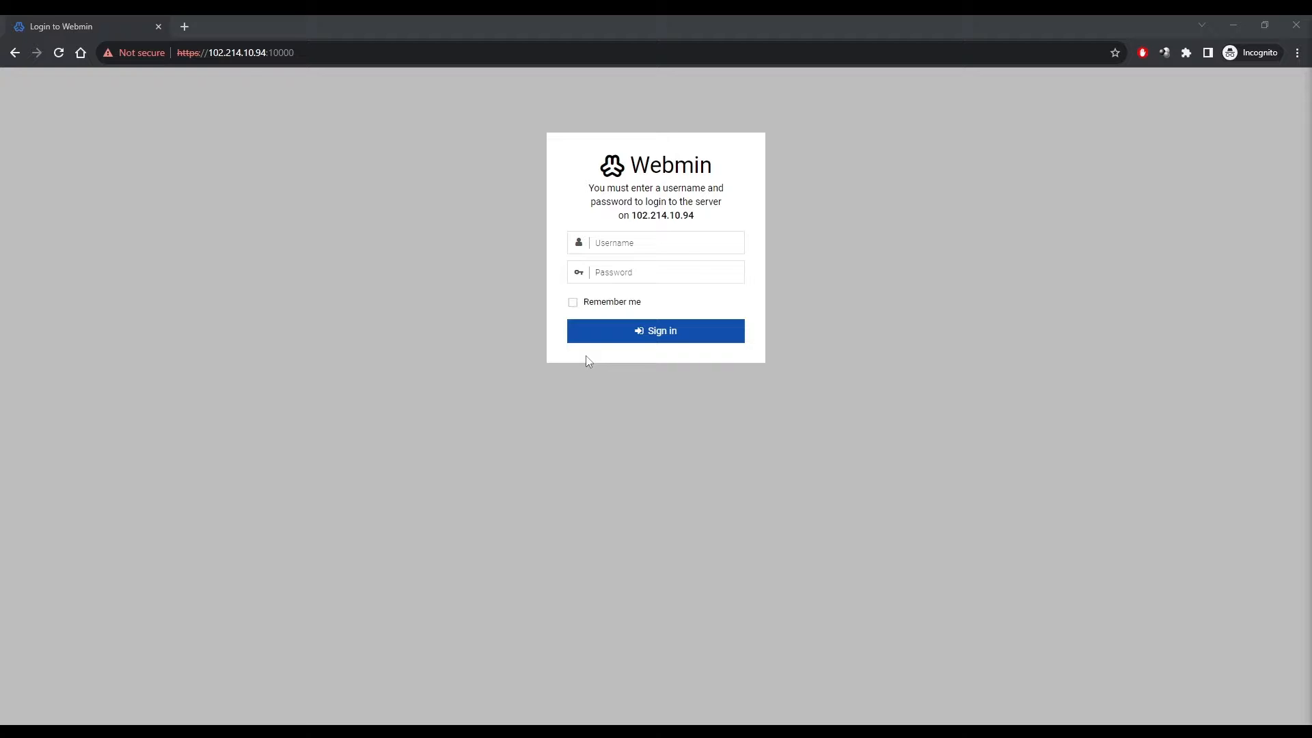
Sign in to Webmin as root with the administrator password.
left_click(665, 239)
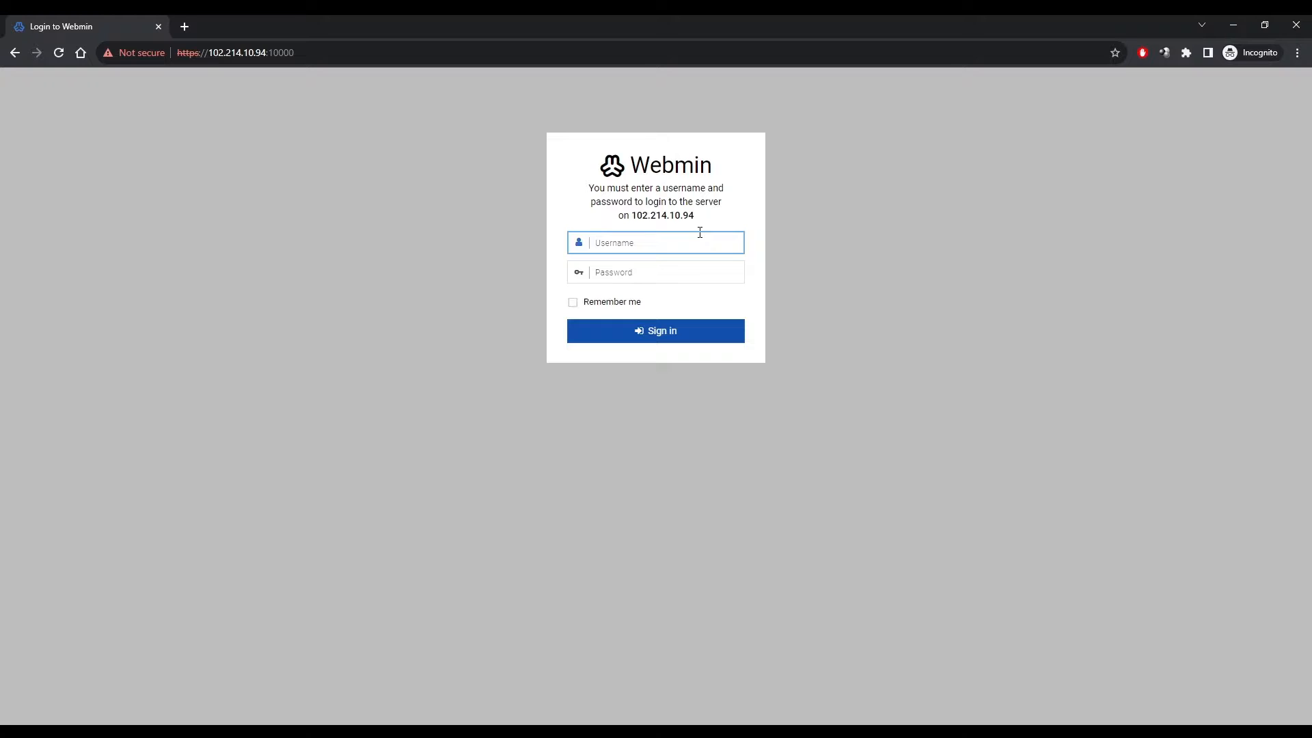
type("root")
key("Tab")
type("••")
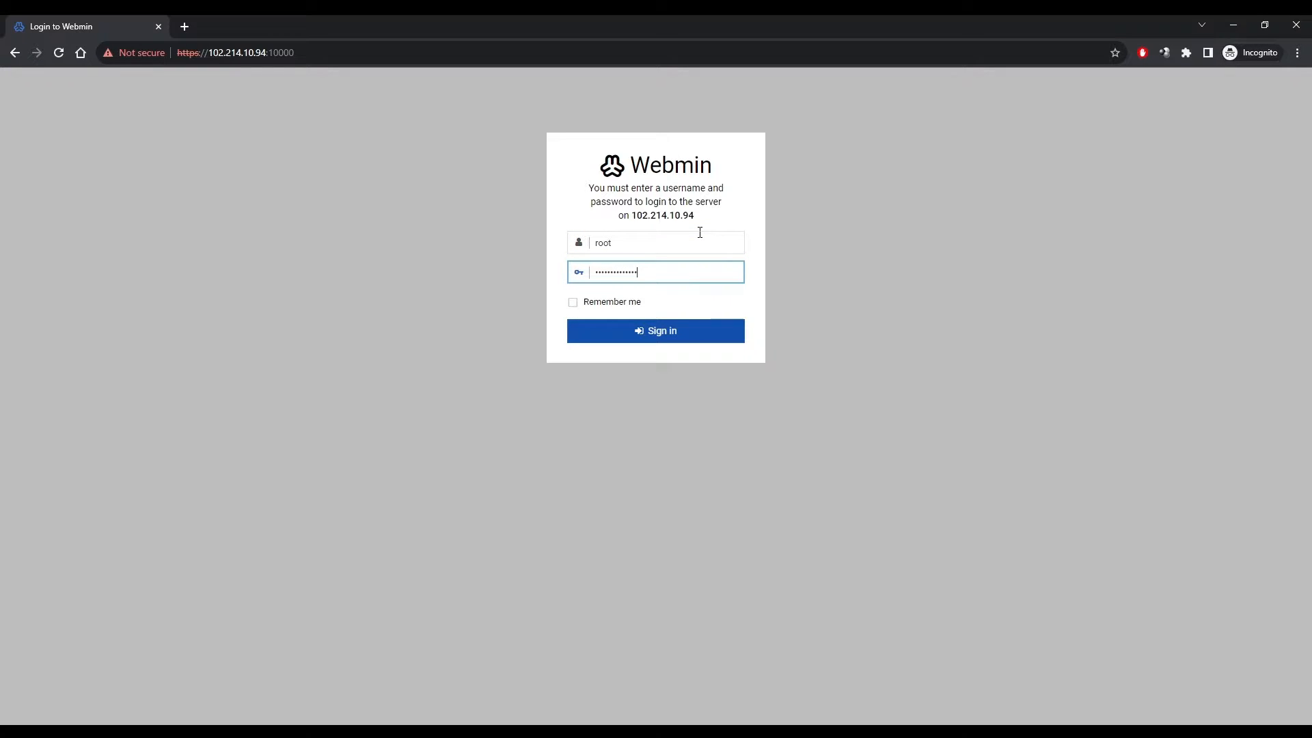
key("Return")
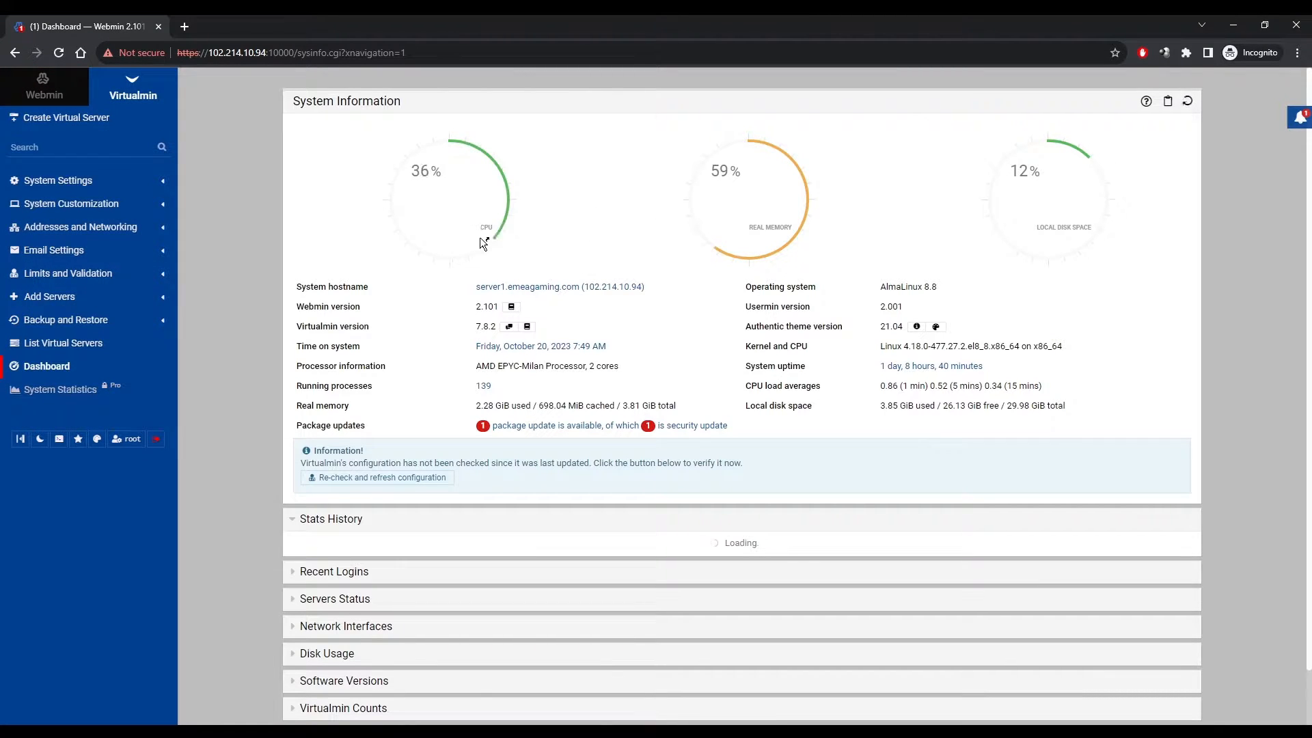
Begin a new virtual server for domain emeagaming.com and enter its administration password.
left_click(62, 119)
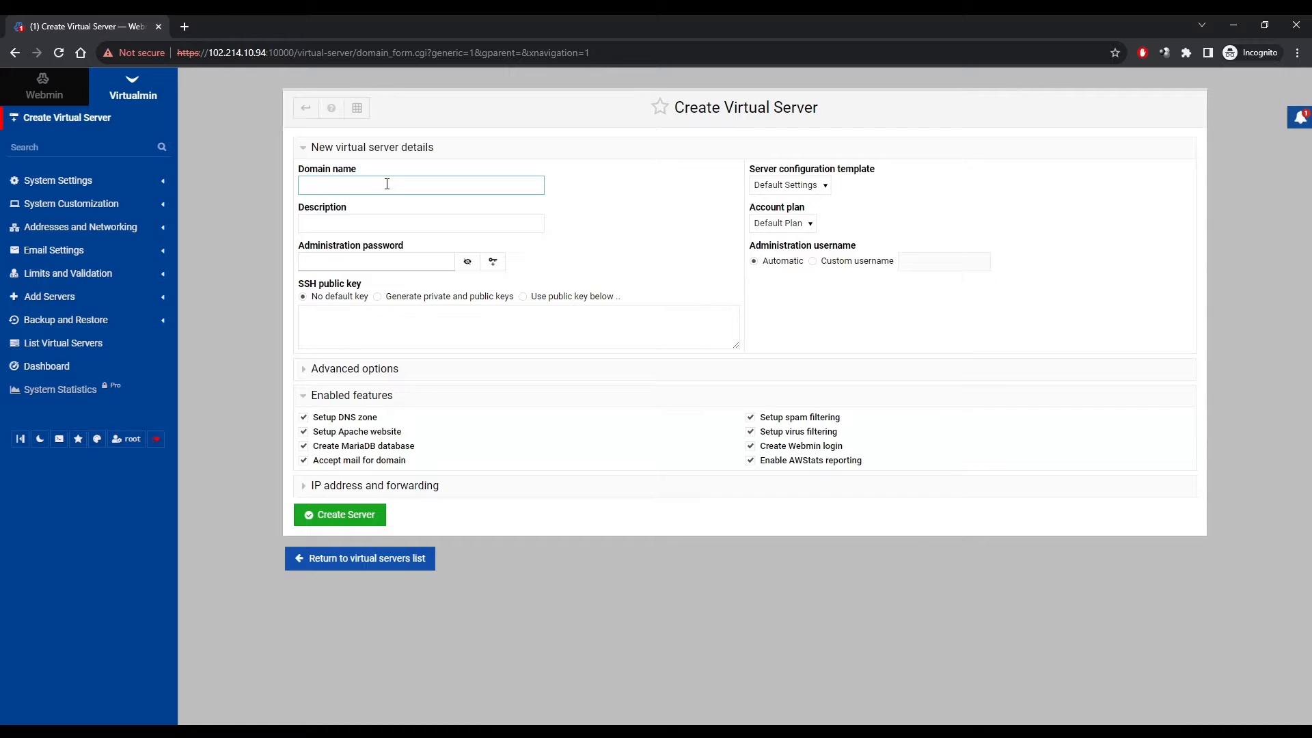
type("ns1.emeagaming.com")
left_click_drag(320, 185, 300, 184)
key("BackSpace")
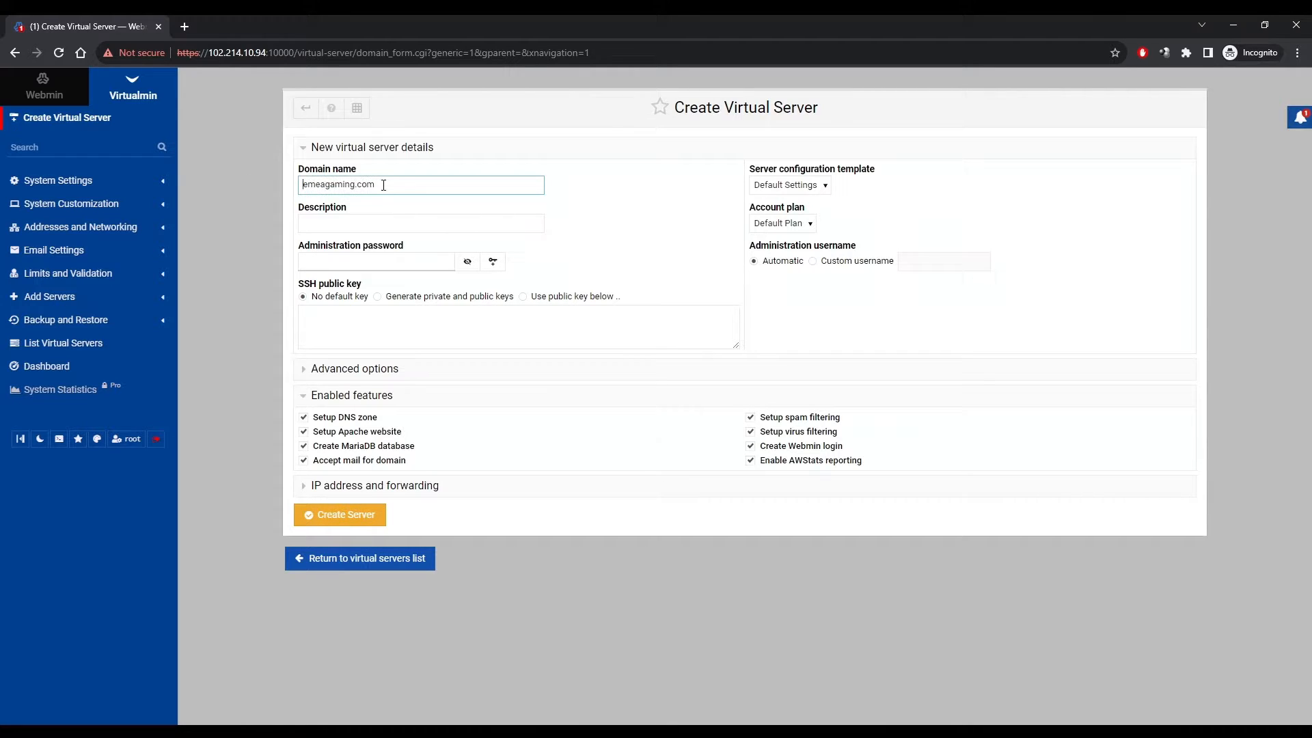
left_click(364, 258)
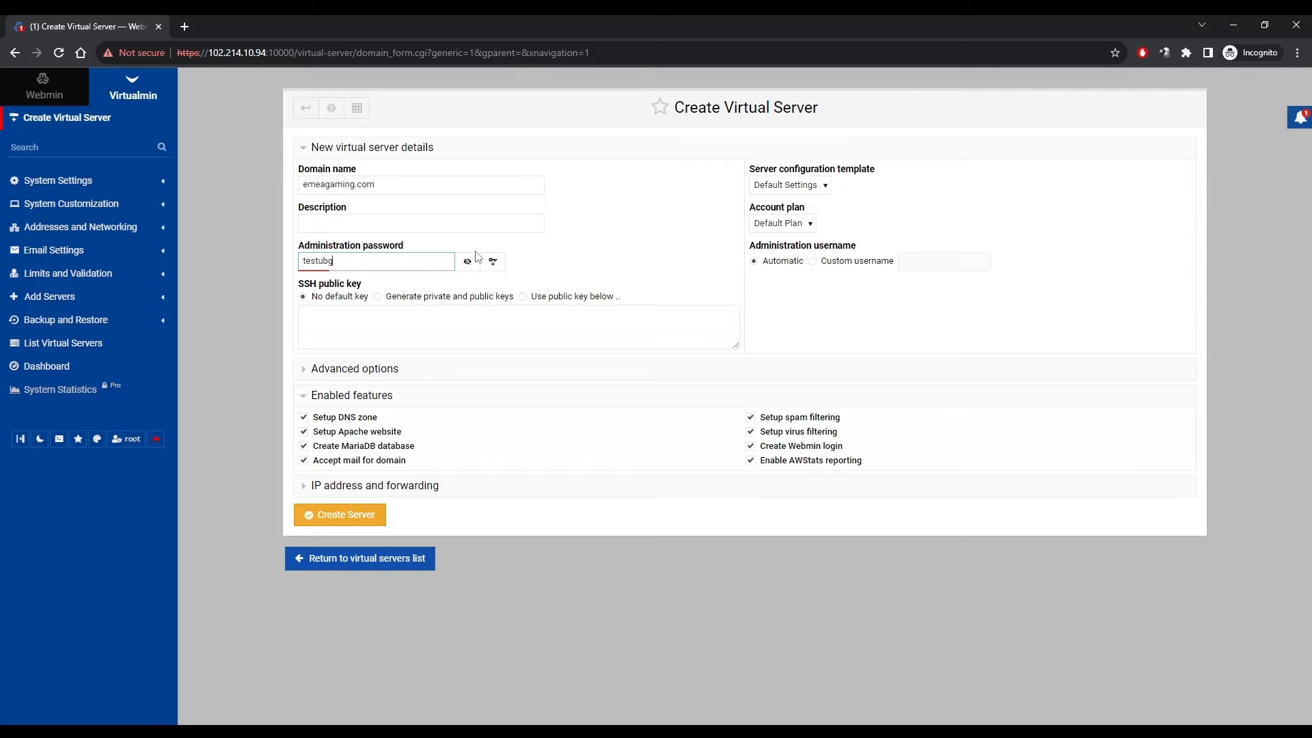
type("testing1234!")
Create the emeagaming.com virtual server and, once setup finishes, switch to the Webmin modules.
left_click(361, 524)
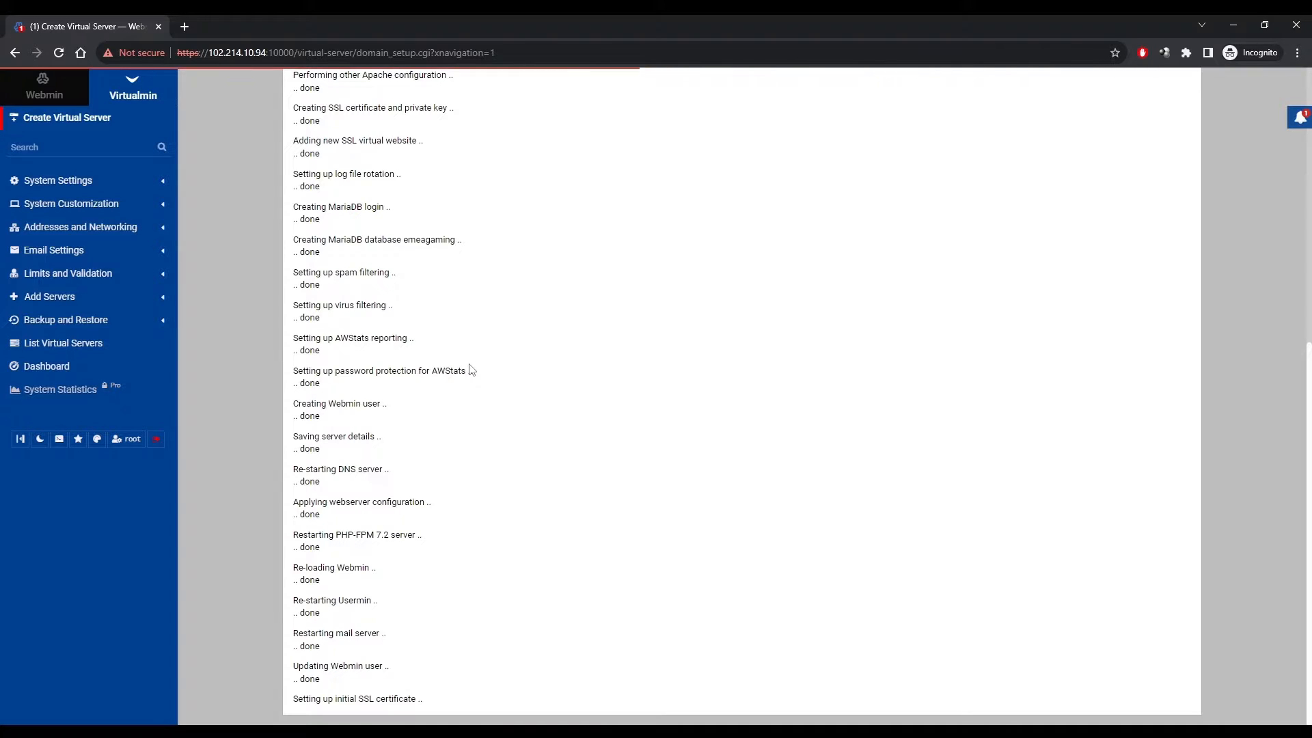
left_click_drag(266, 52, 210, 55)
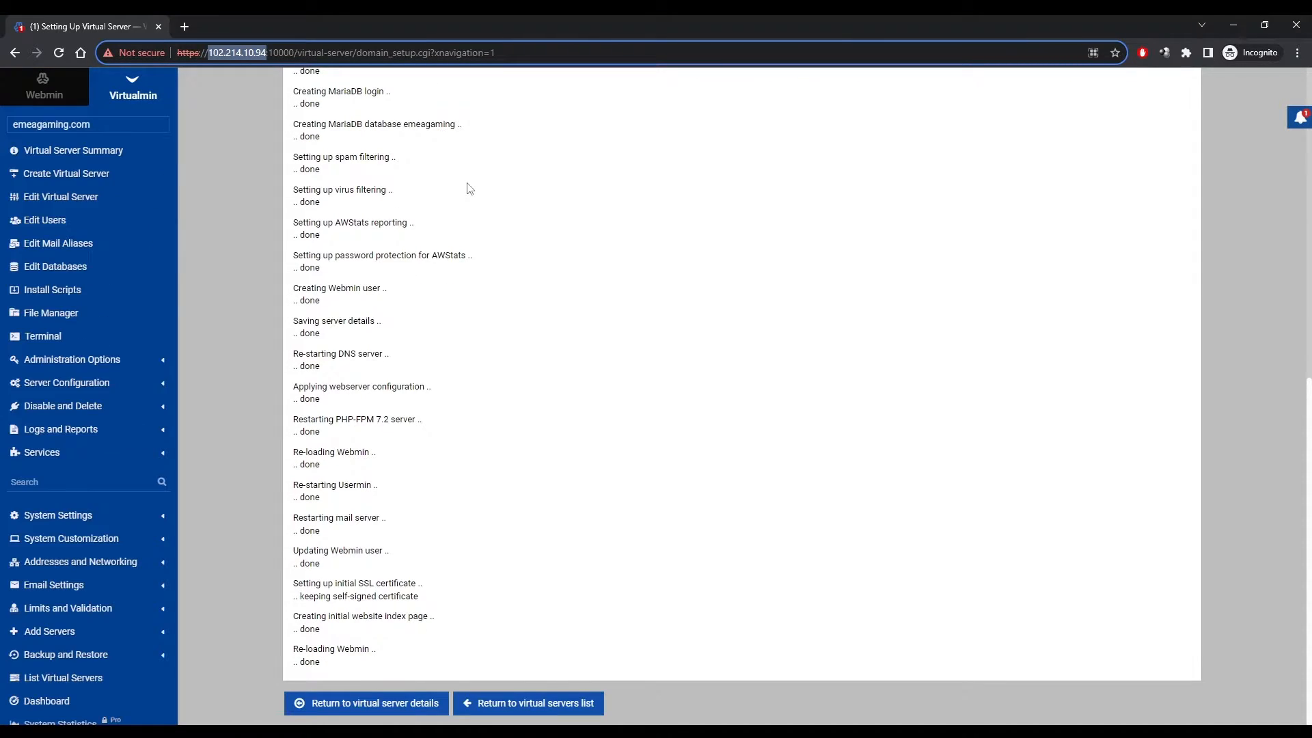
left_click(56, 95)
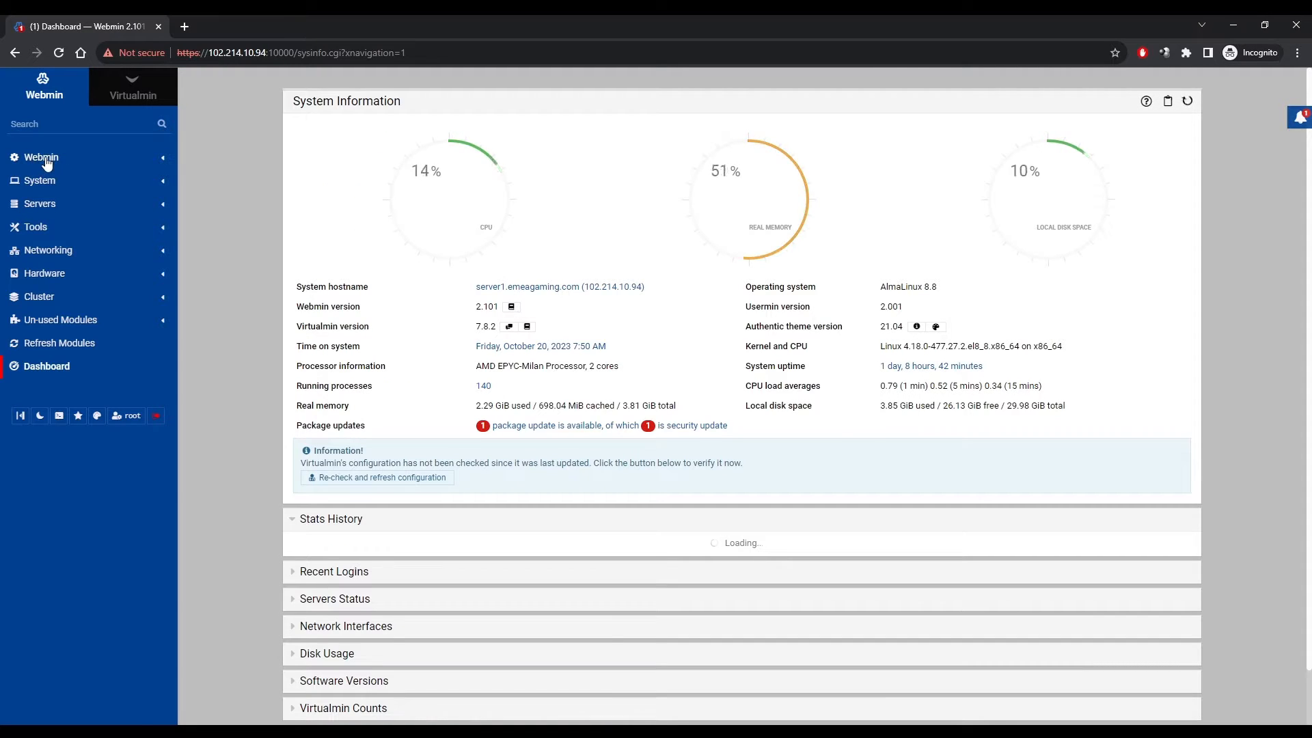
Open the emeagaming.com master zone under Servers > BIND DNS Server.
left_click(41, 204)
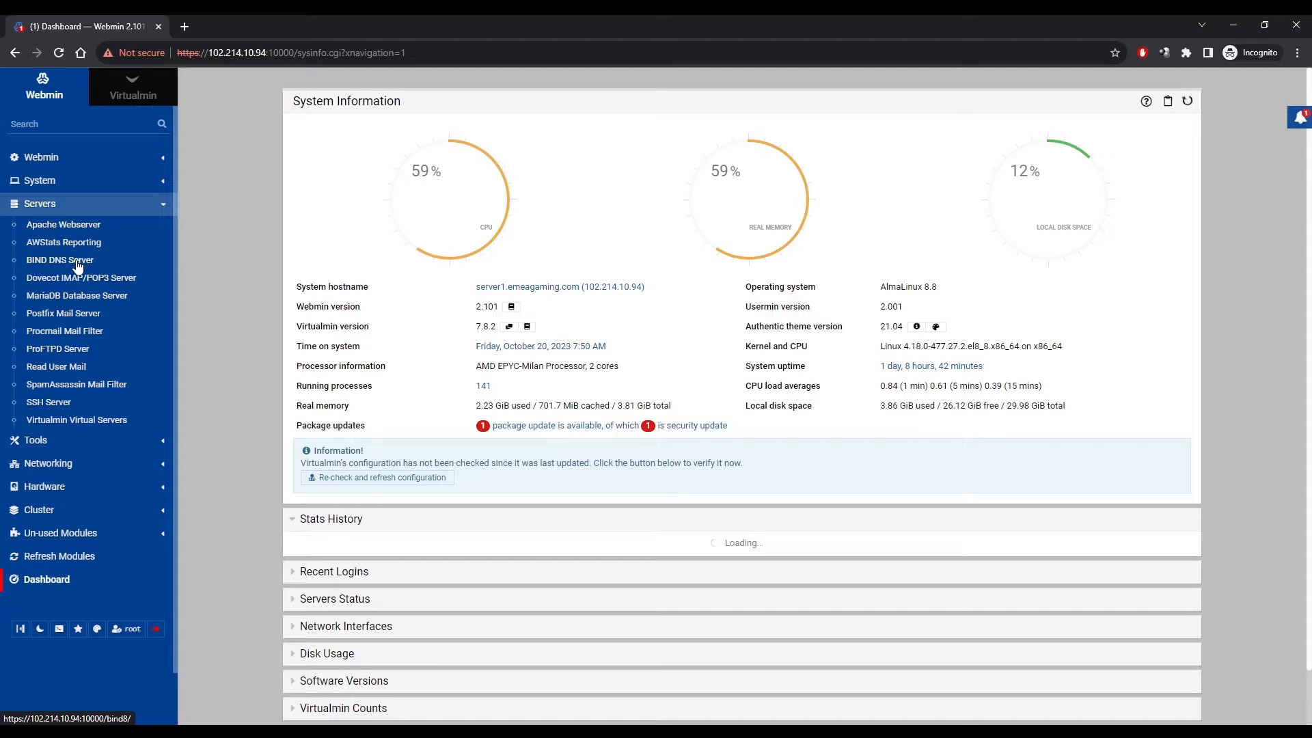
left_click(68, 260)
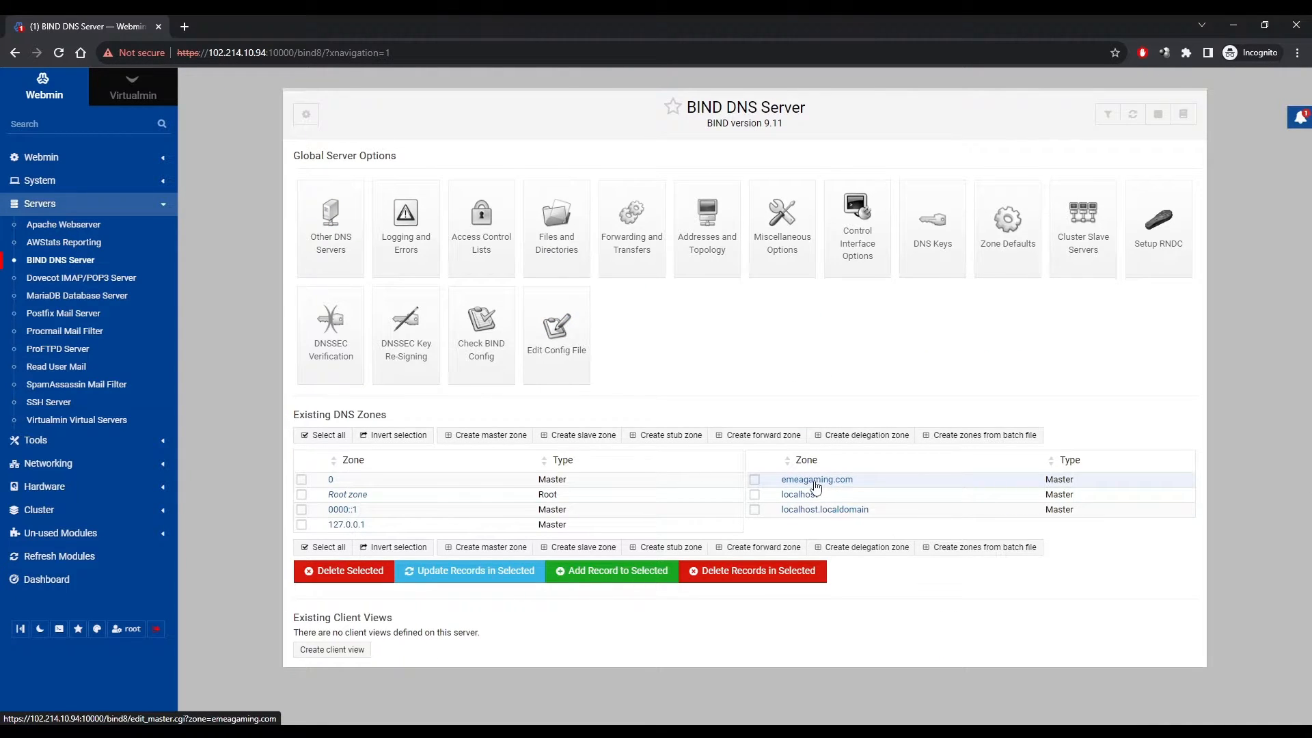
left_click(815, 481)
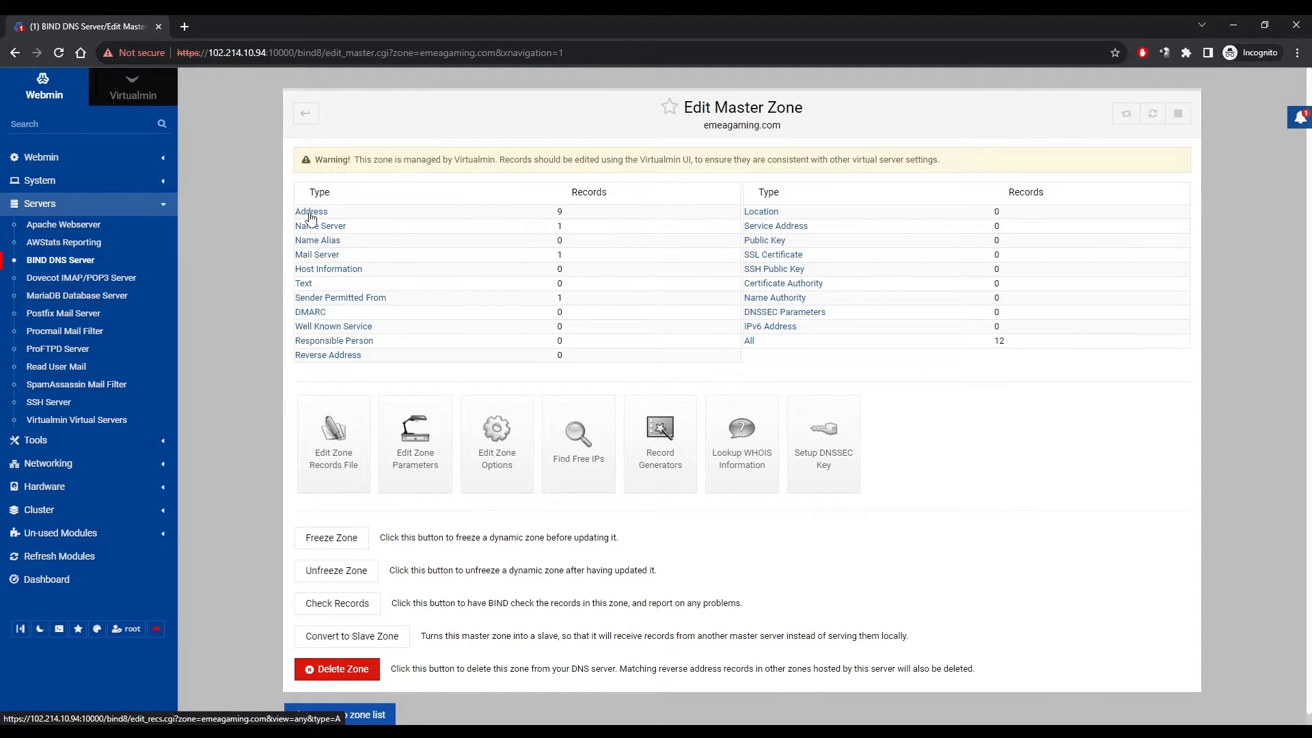
Start a new Address record named ns2.emeagaming.com. in the zone.
left_click(305, 213)
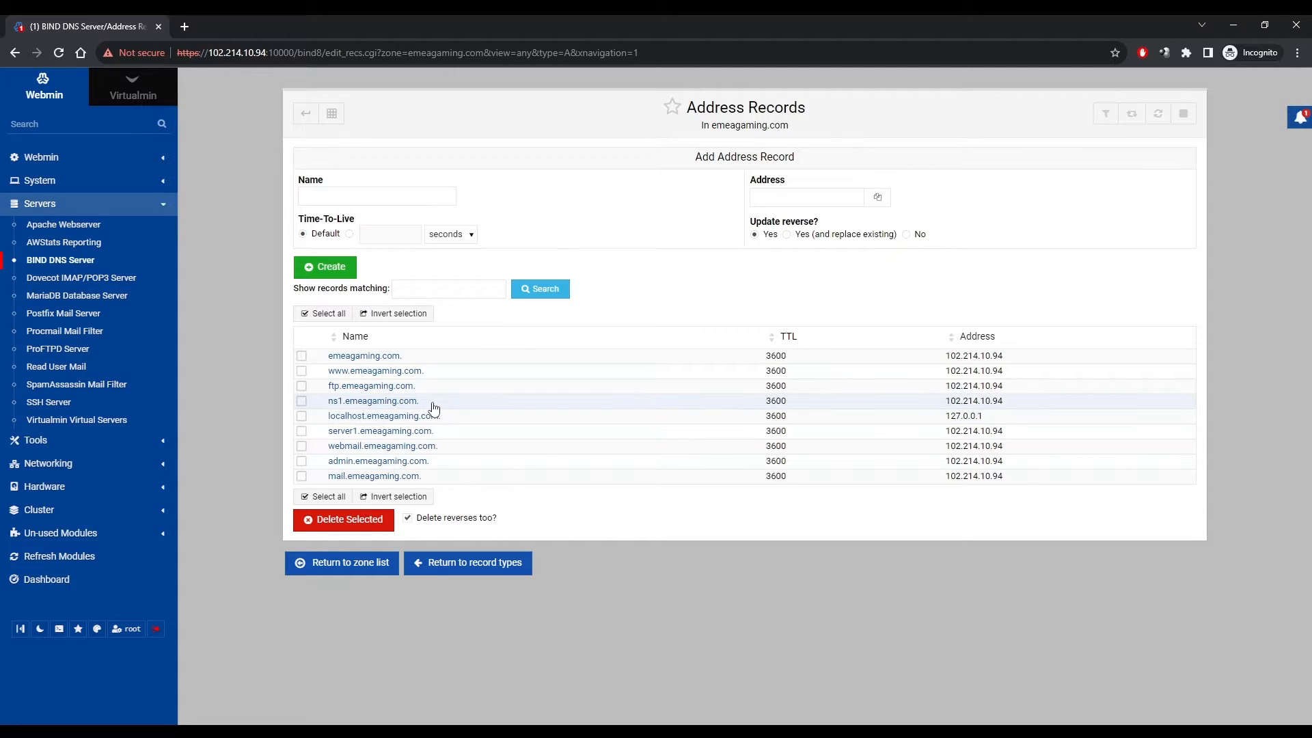
left_click_drag(432, 403, 327, 408)
key("ctrl+c")
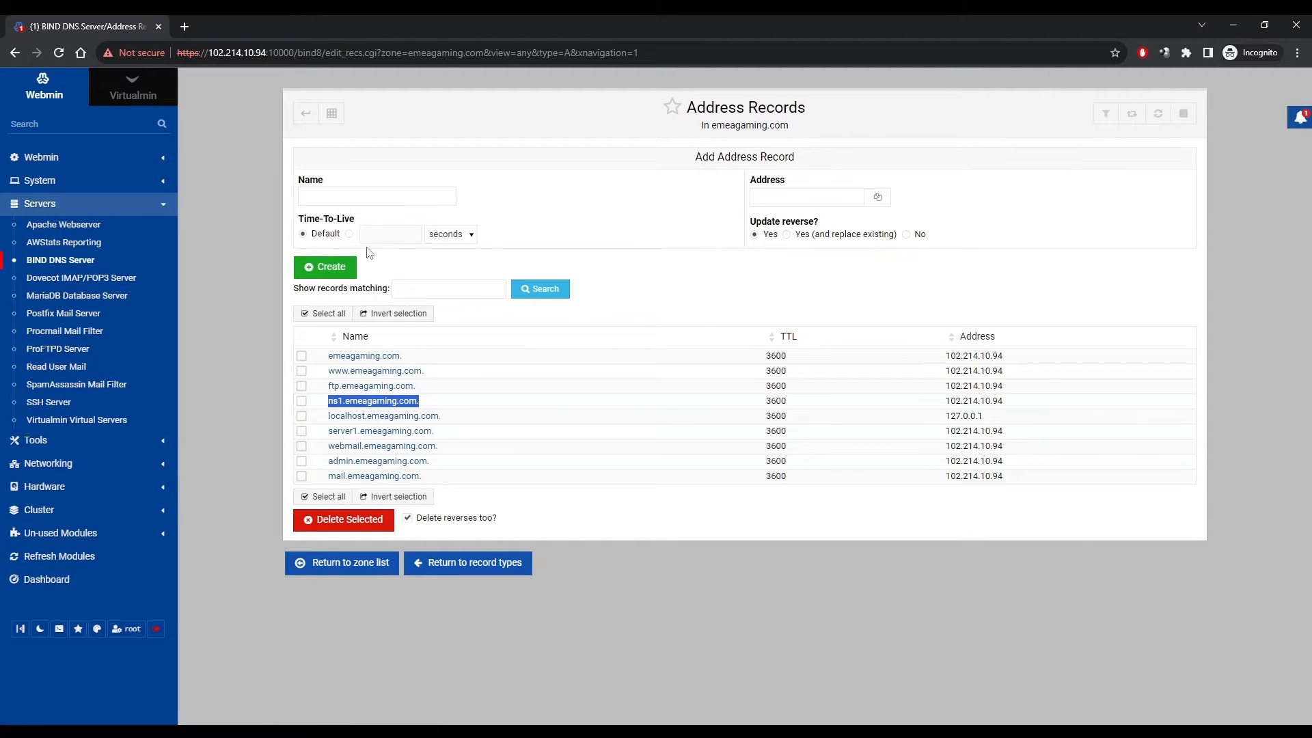
left_click(361, 189)
key("ctrl+v")
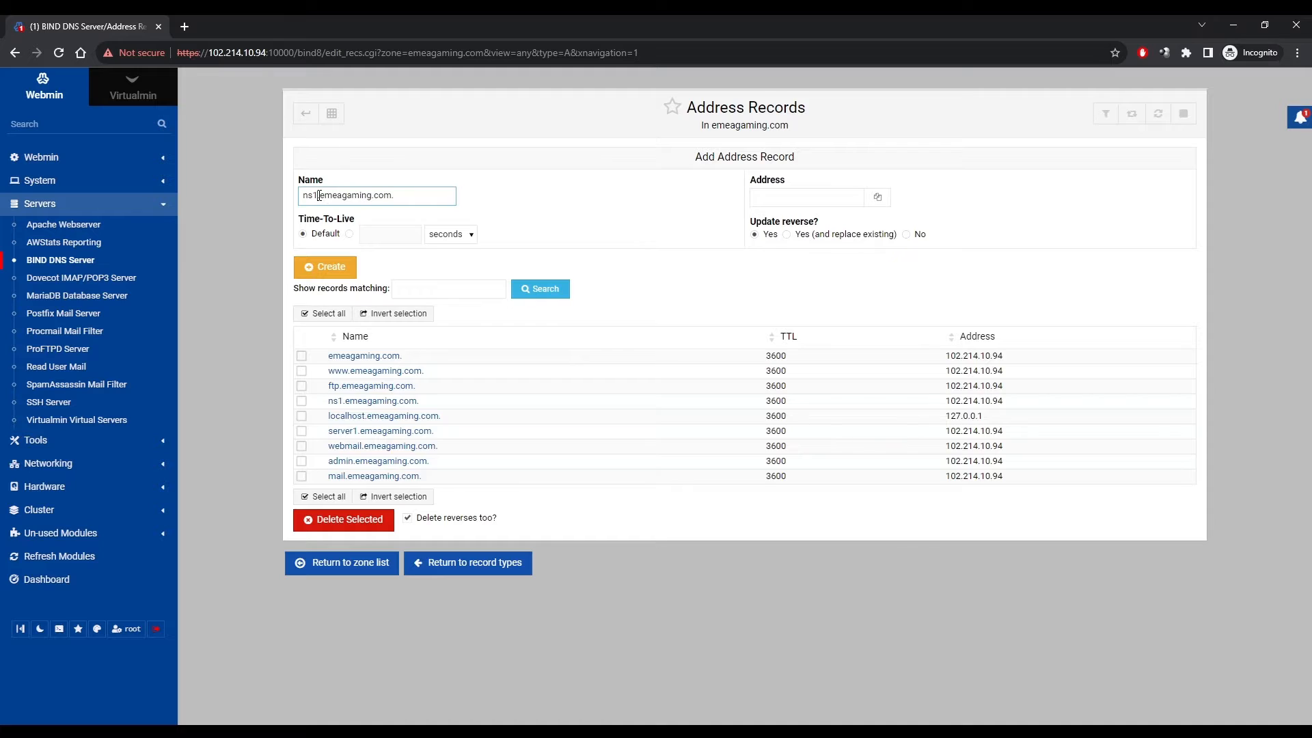
left_click(318, 196)
key("BackSpace")
type("2")
Point the ns2 record at 102.214.10.94, create it, and return to record types.
left_click(789, 202)
left_click_drag(1016, 356, 945, 357)
key("ctrl+c")
left_click(781, 193)
key("ctrl+v")
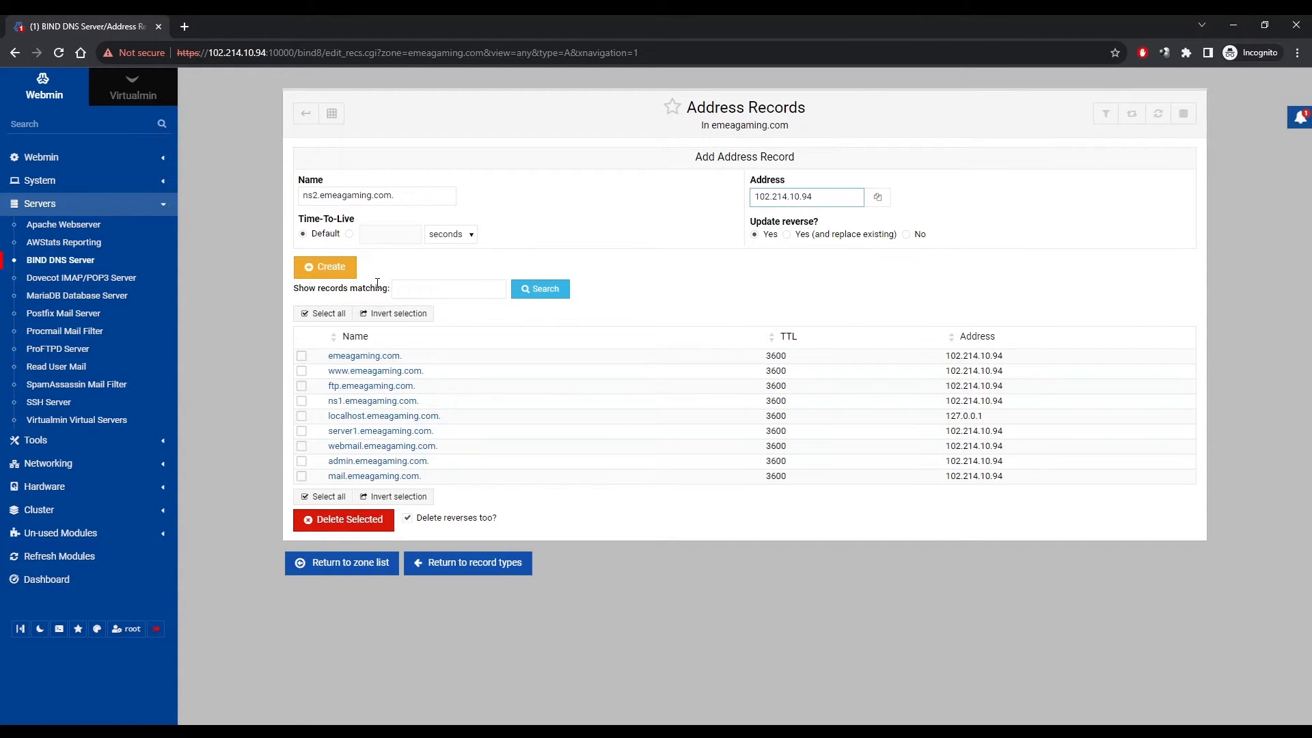
left_click(334, 268)
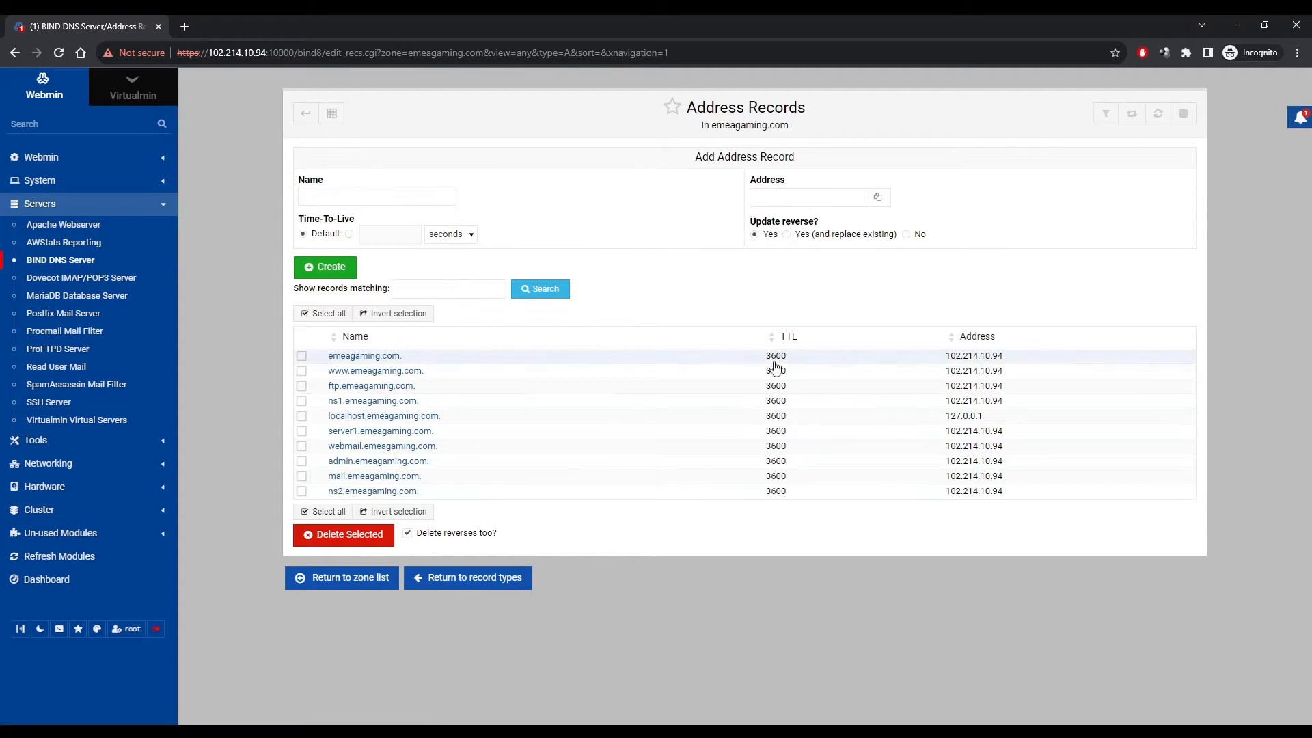
left_click_drag(453, 494, 372, 491)
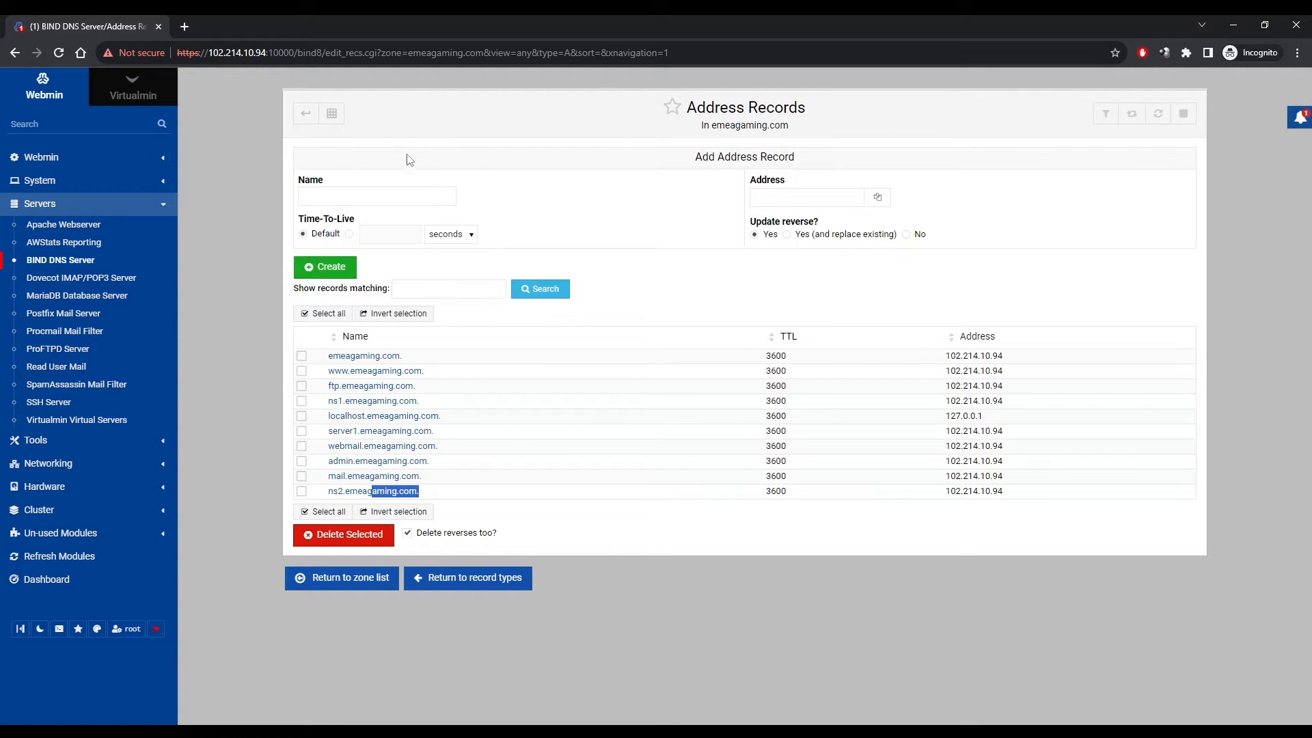
left_click(509, 580)
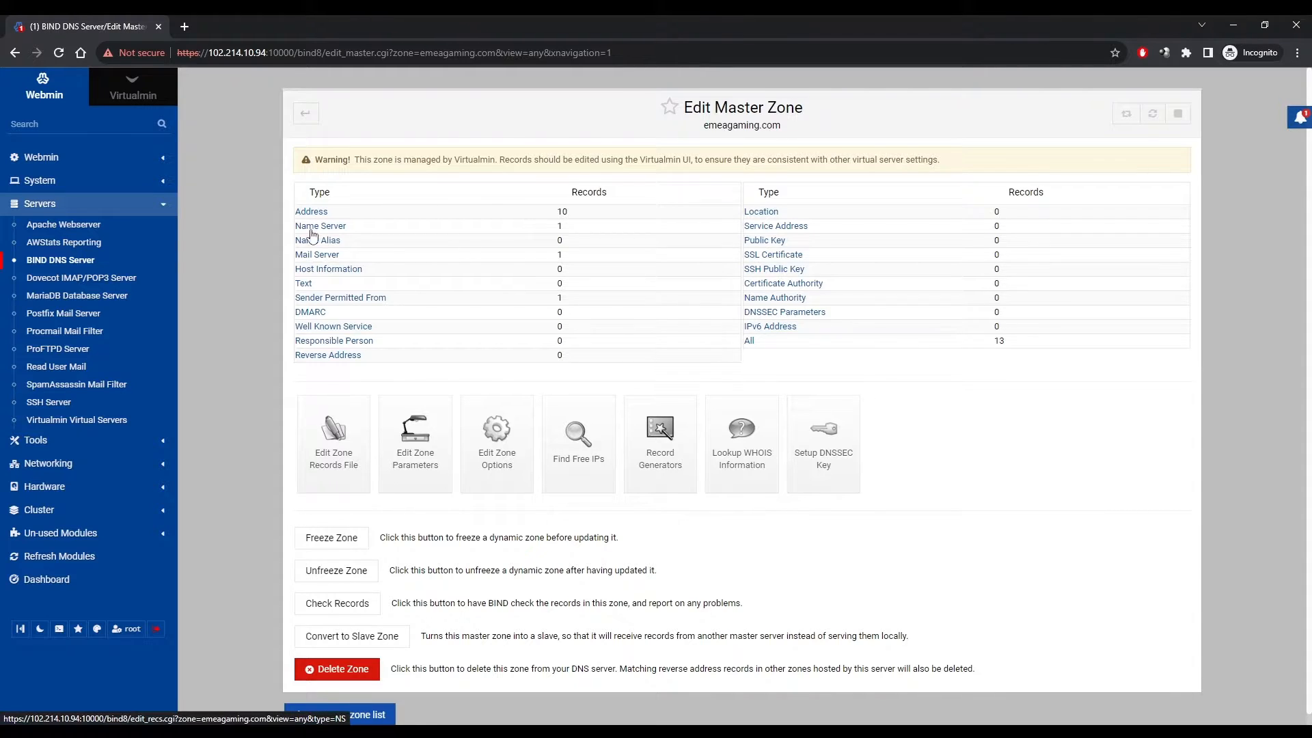
Start a new Name Server record for zone emeagaming.com.
left_click(335, 232)
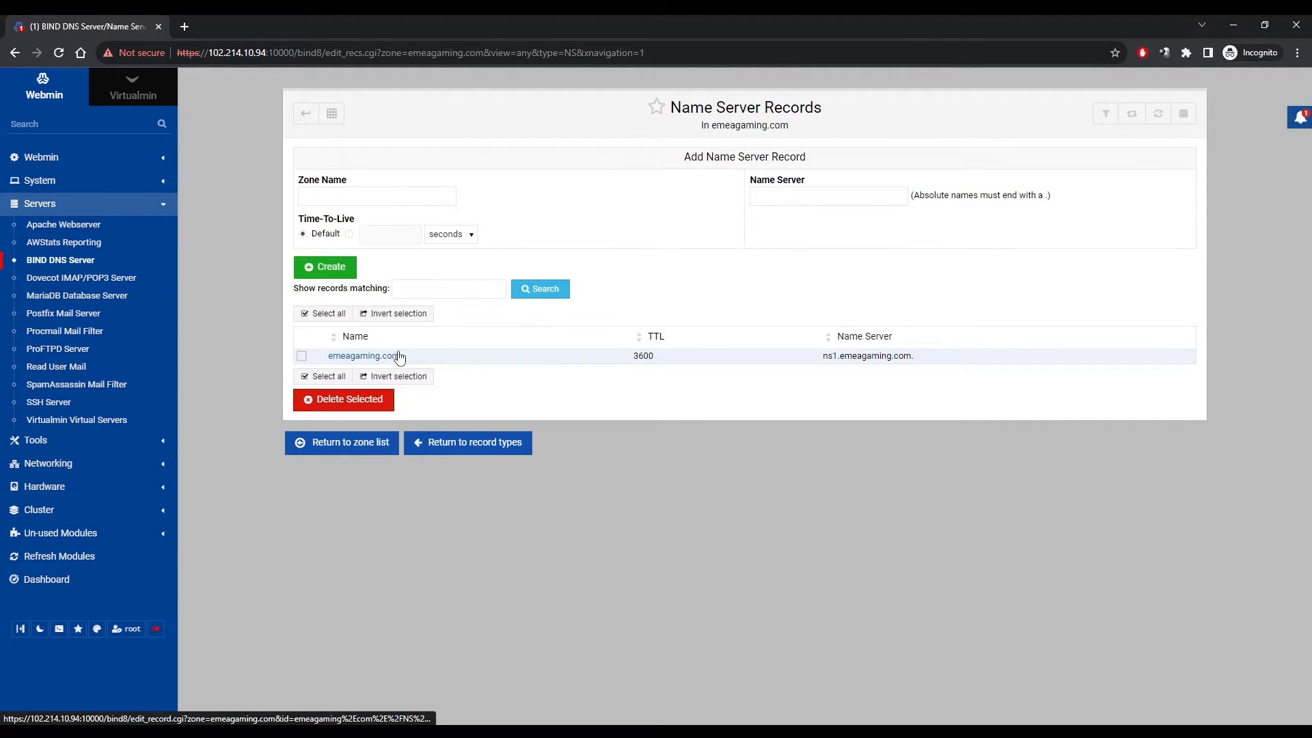
left_click_drag(466, 367, 327, 364)
key("ctrl+c")
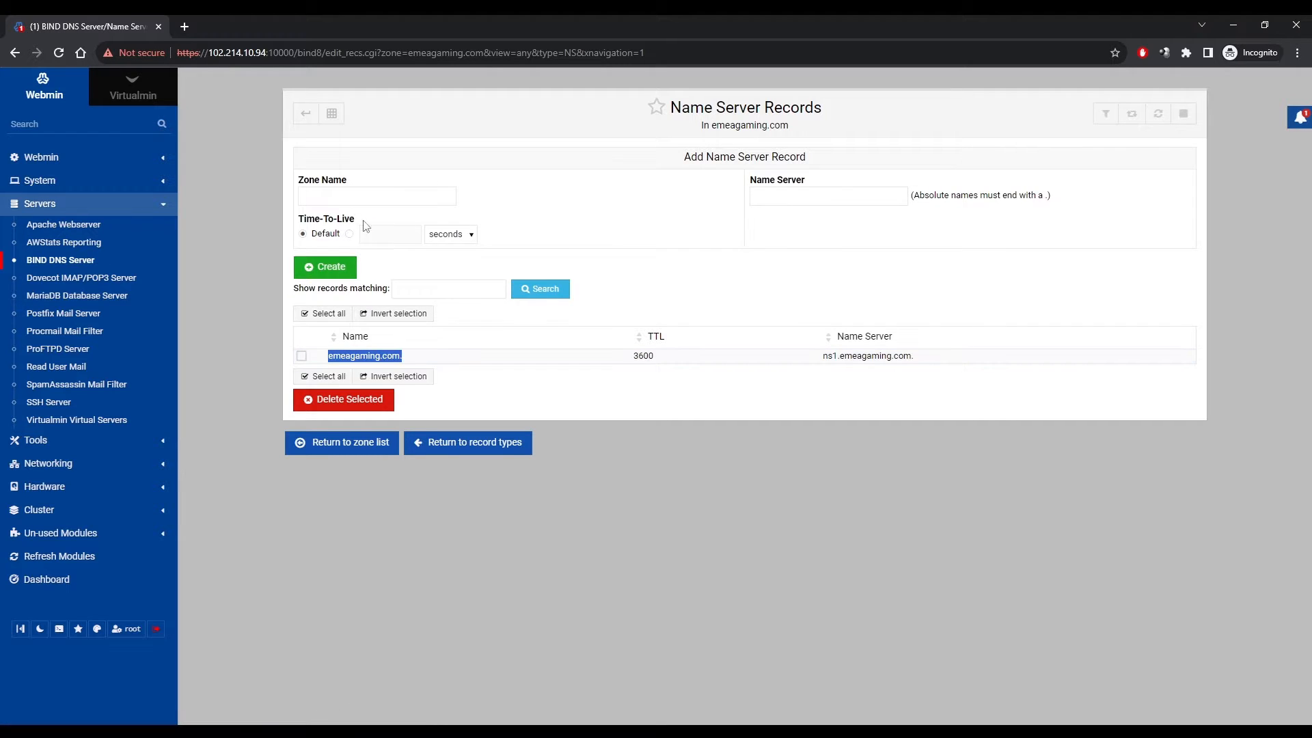
left_click(343, 196)
key("ctrl+v")
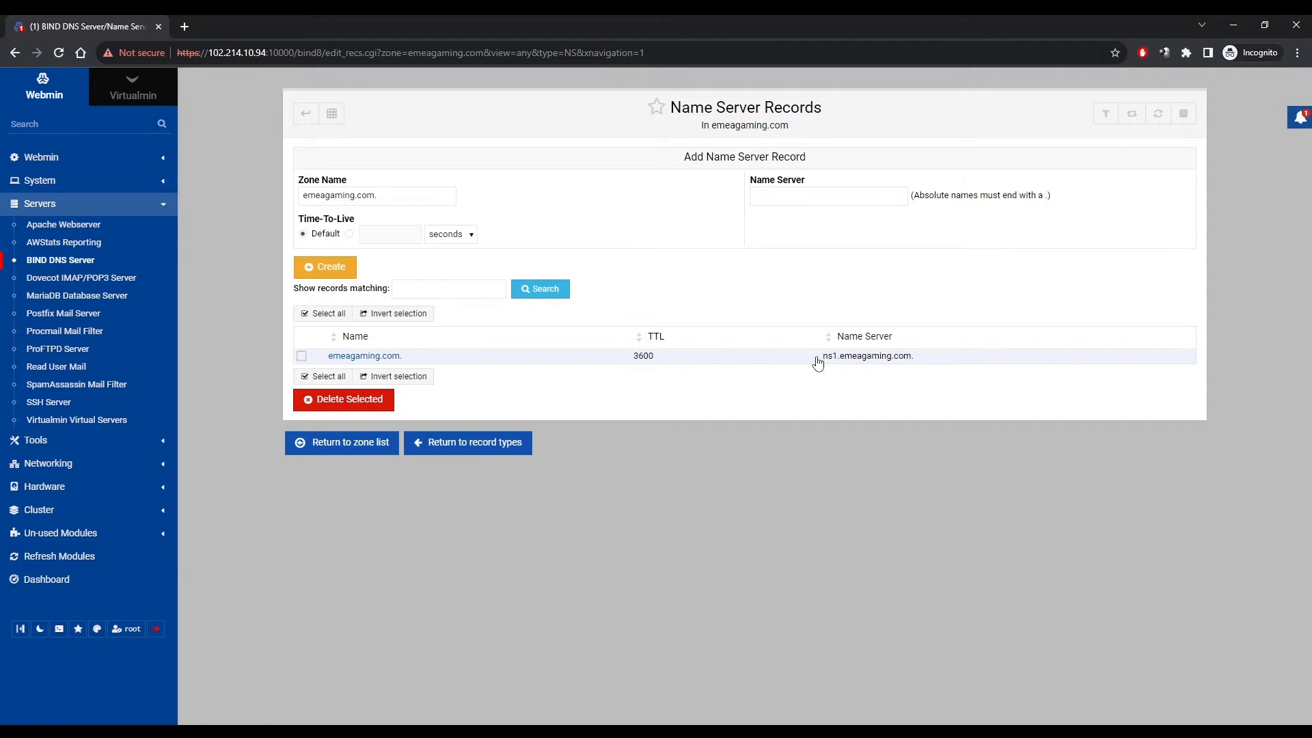
Set the record's name server to ns2.emeagaming.com. and create it.
left_click_drag(818, 359, 916, 369)
key("ctrl+c")
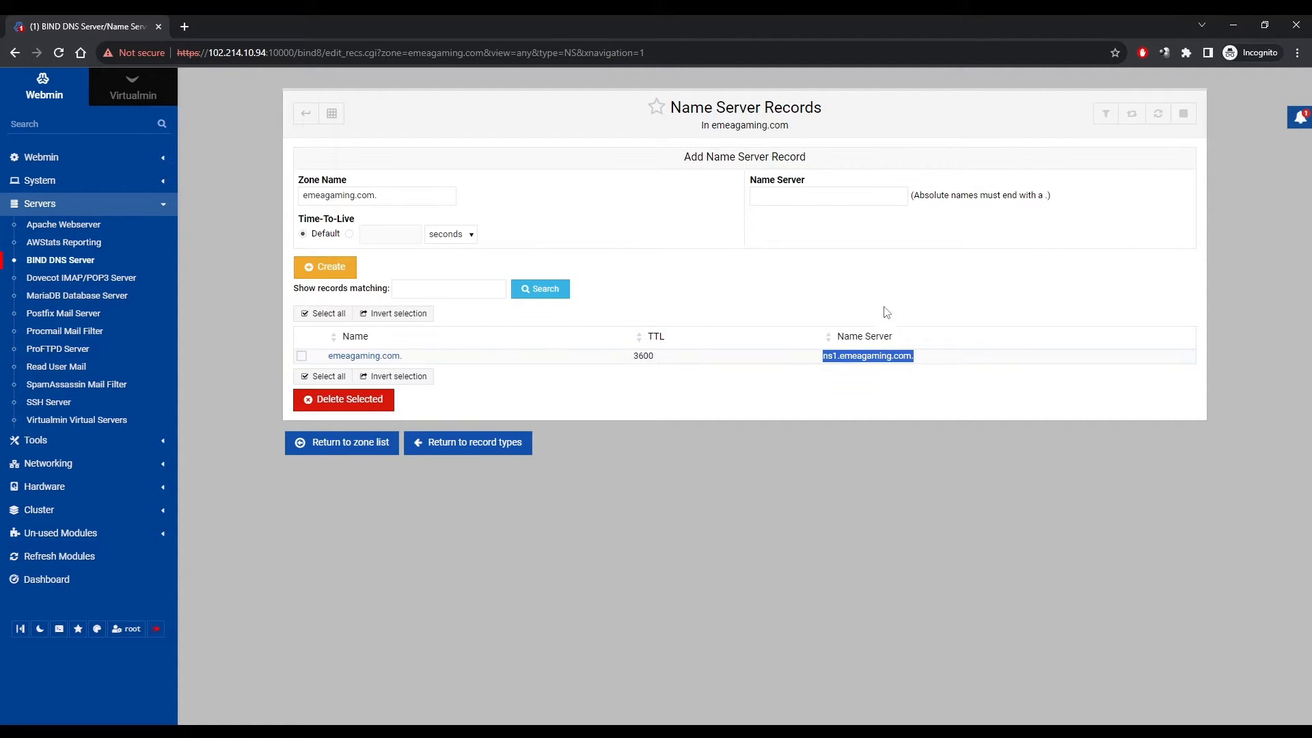
left_click(786, 200)
key("ctrl+v")
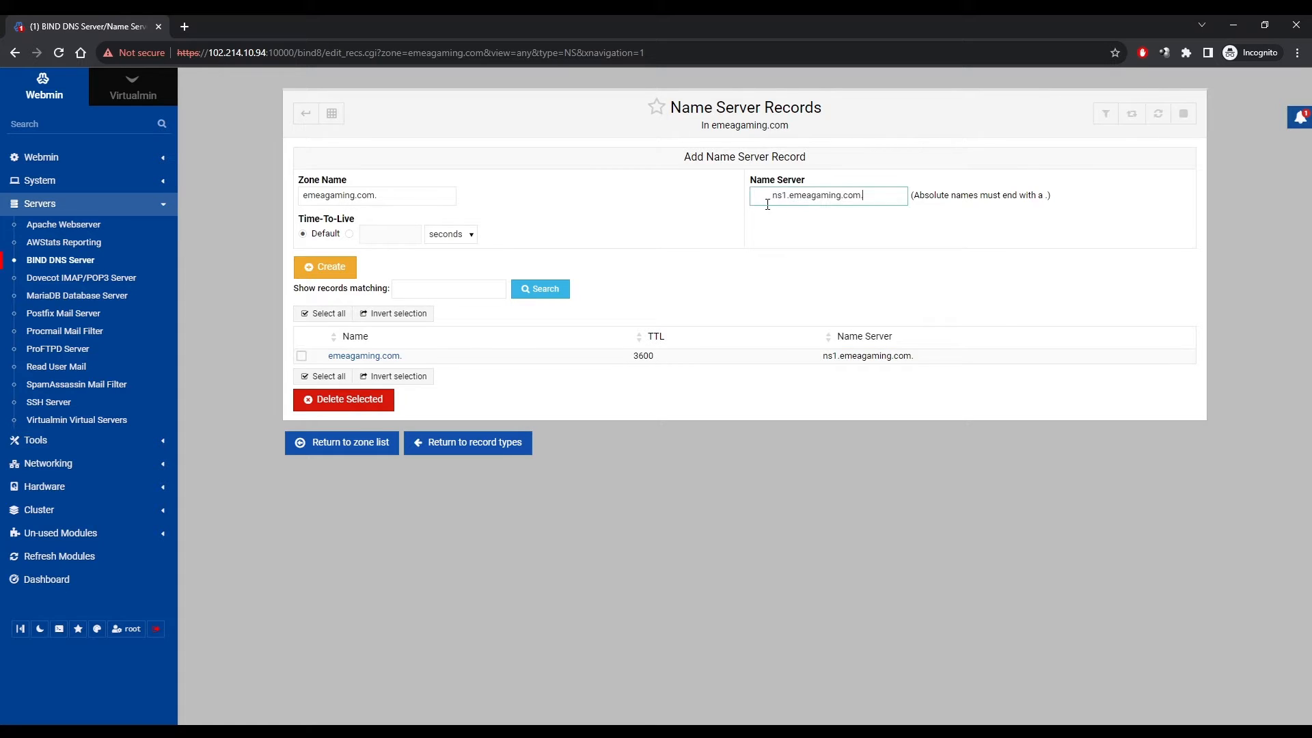
key("BackSpace")
key("Right")
key("Right")
key("BackSpace")
key("ctrl+s")
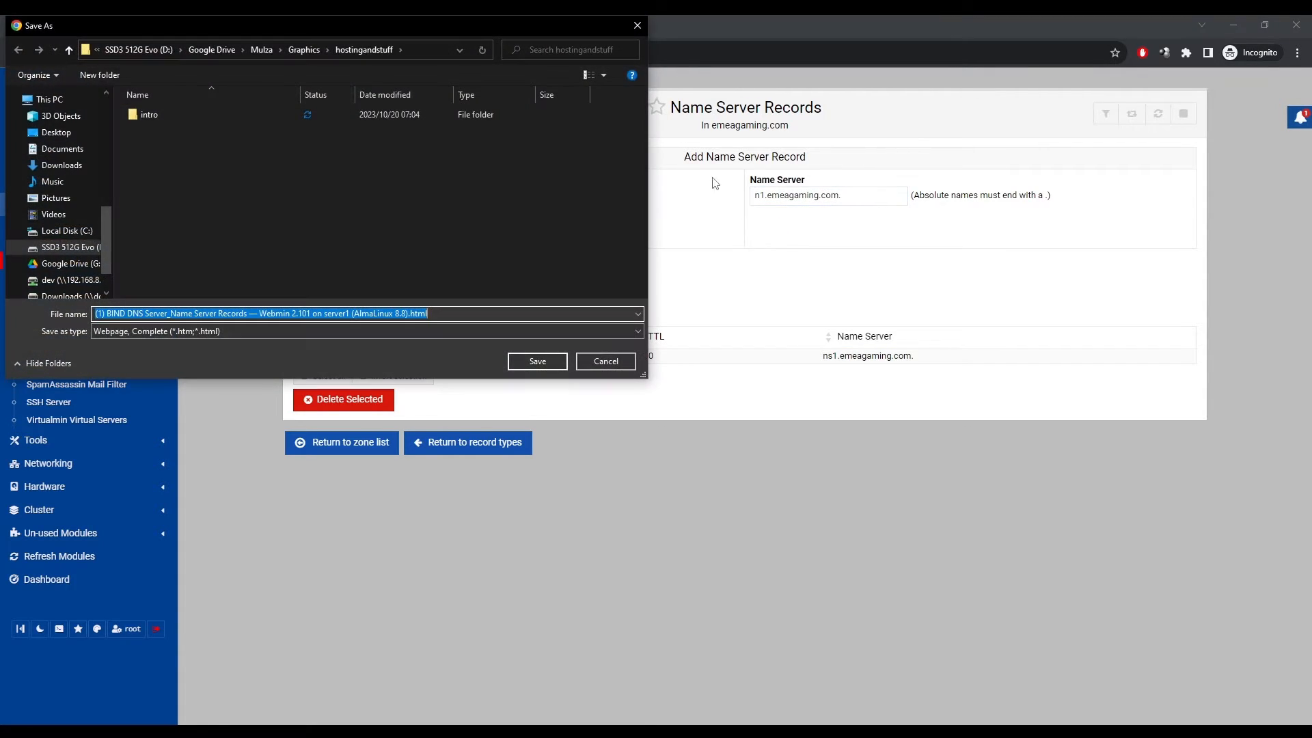
left_click(642, 27)
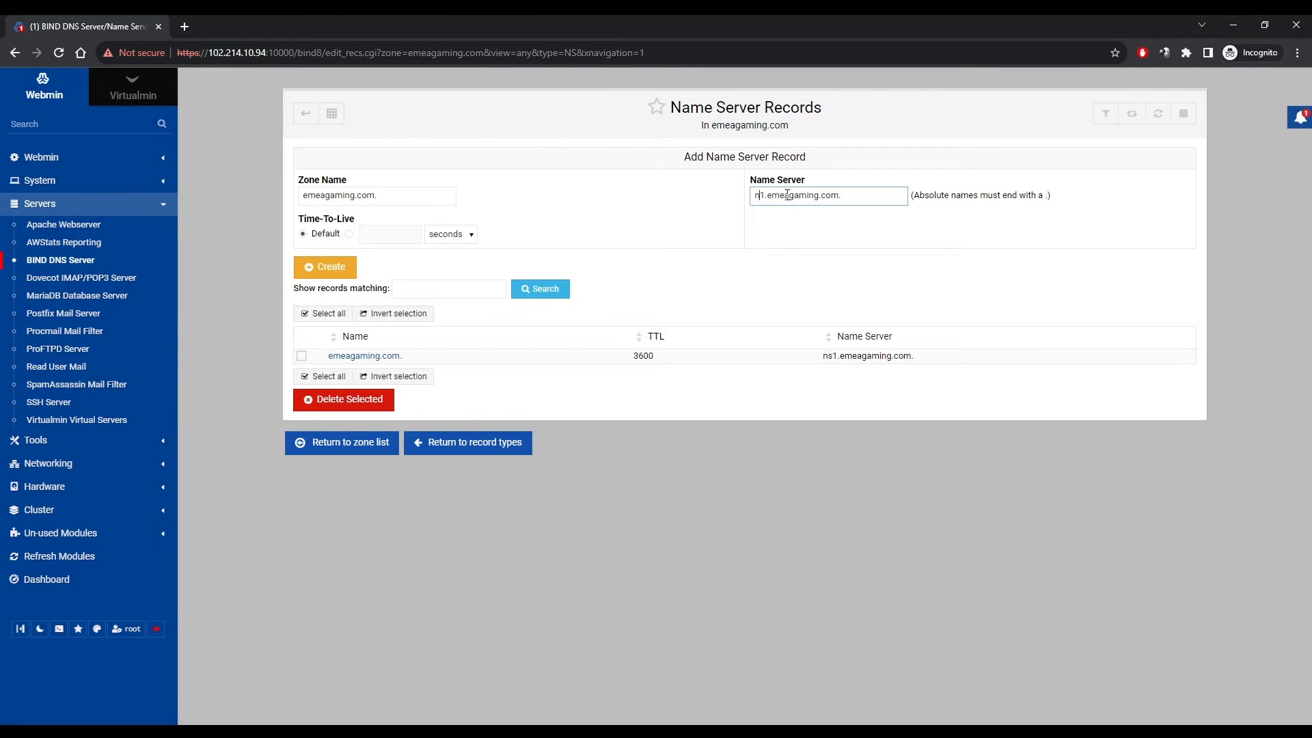
type("s")
key("BackSpace")
type("2")
left_click(339, 273)
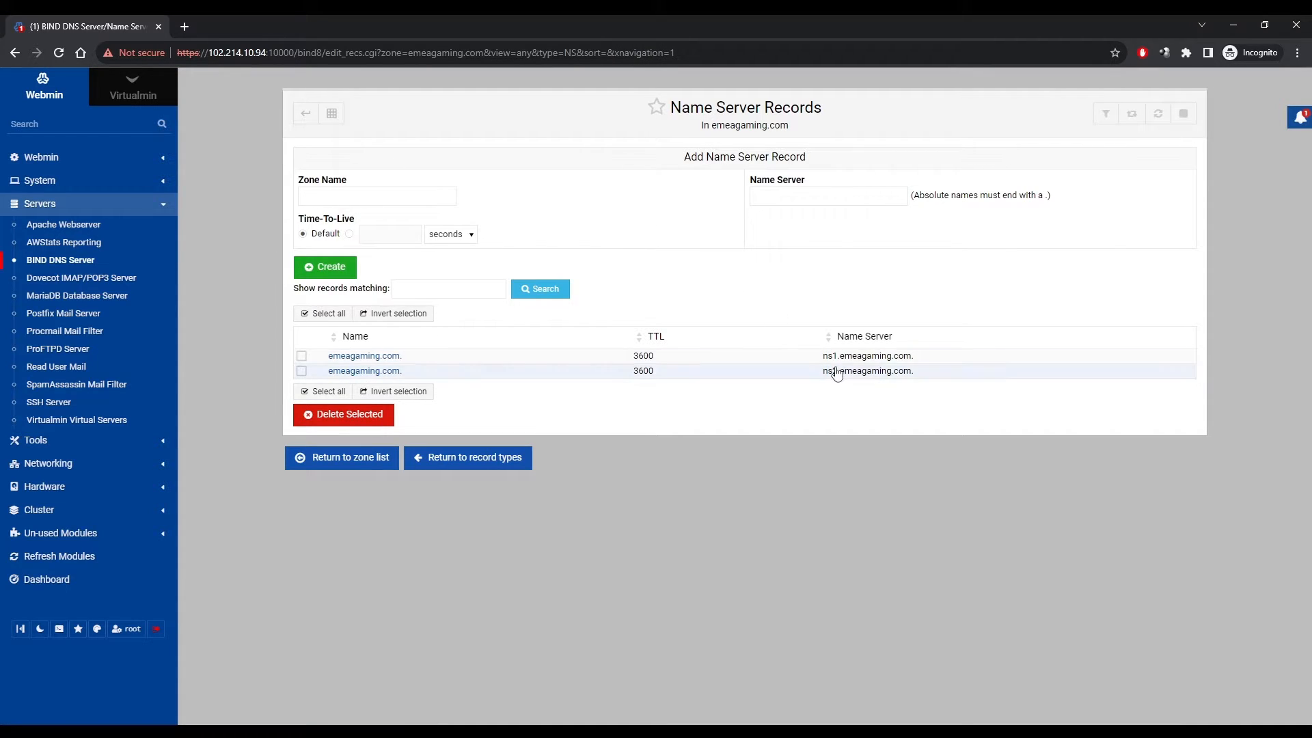
Check the new ns2 entry and apply the BIND DNS configuration.
left_click_drag(919, 374, 825, 384)
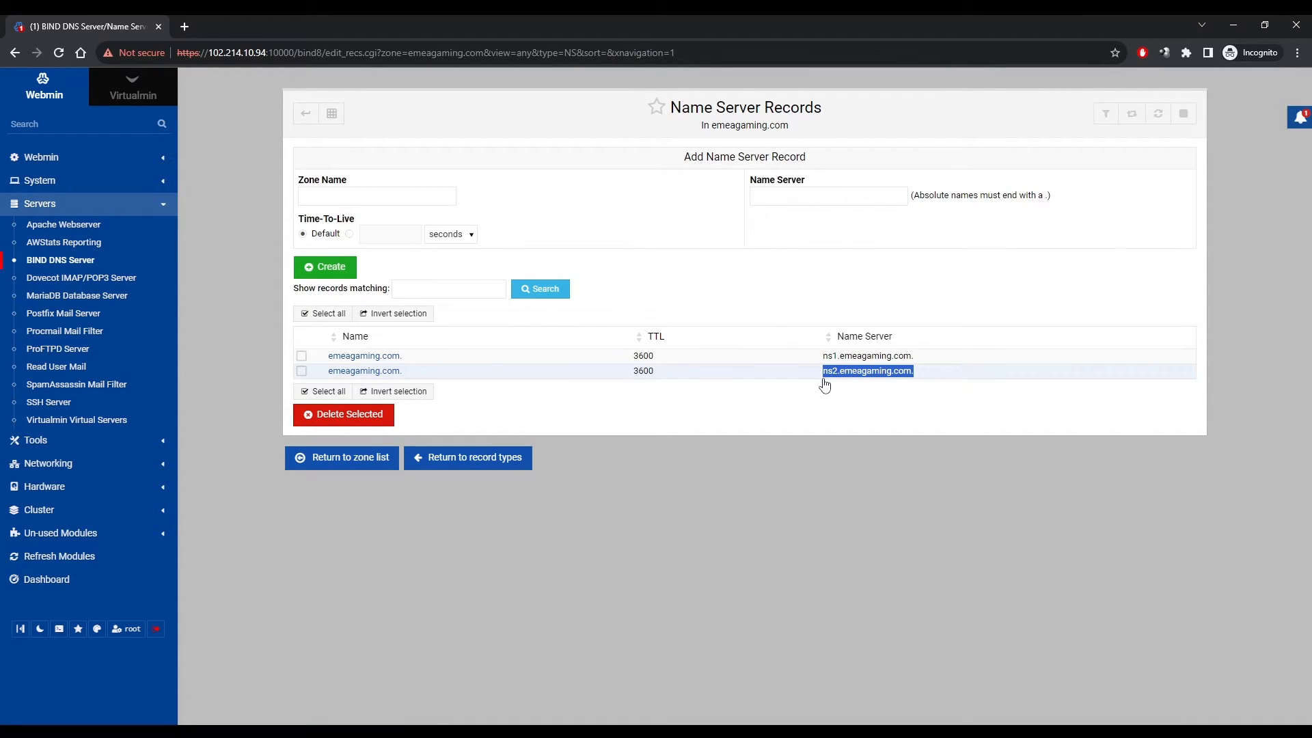
left_click(877, 504)
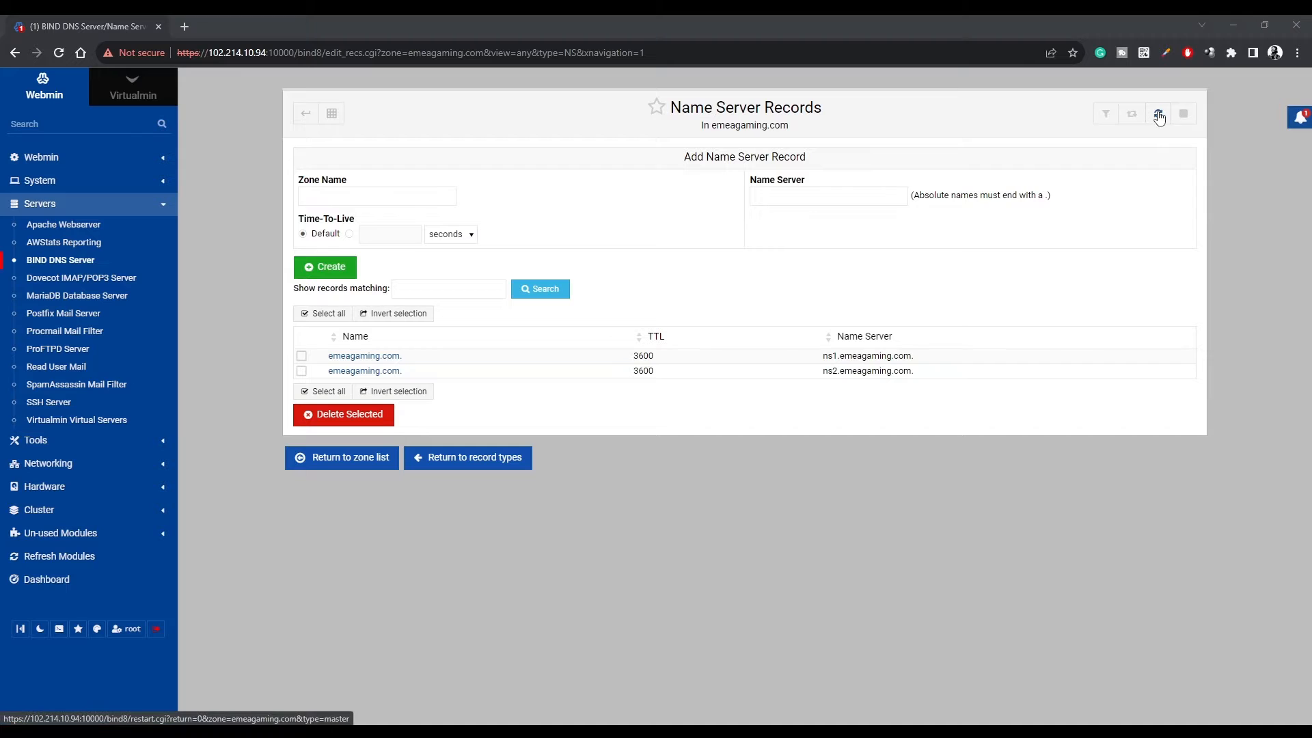
left_click(1160, 118)
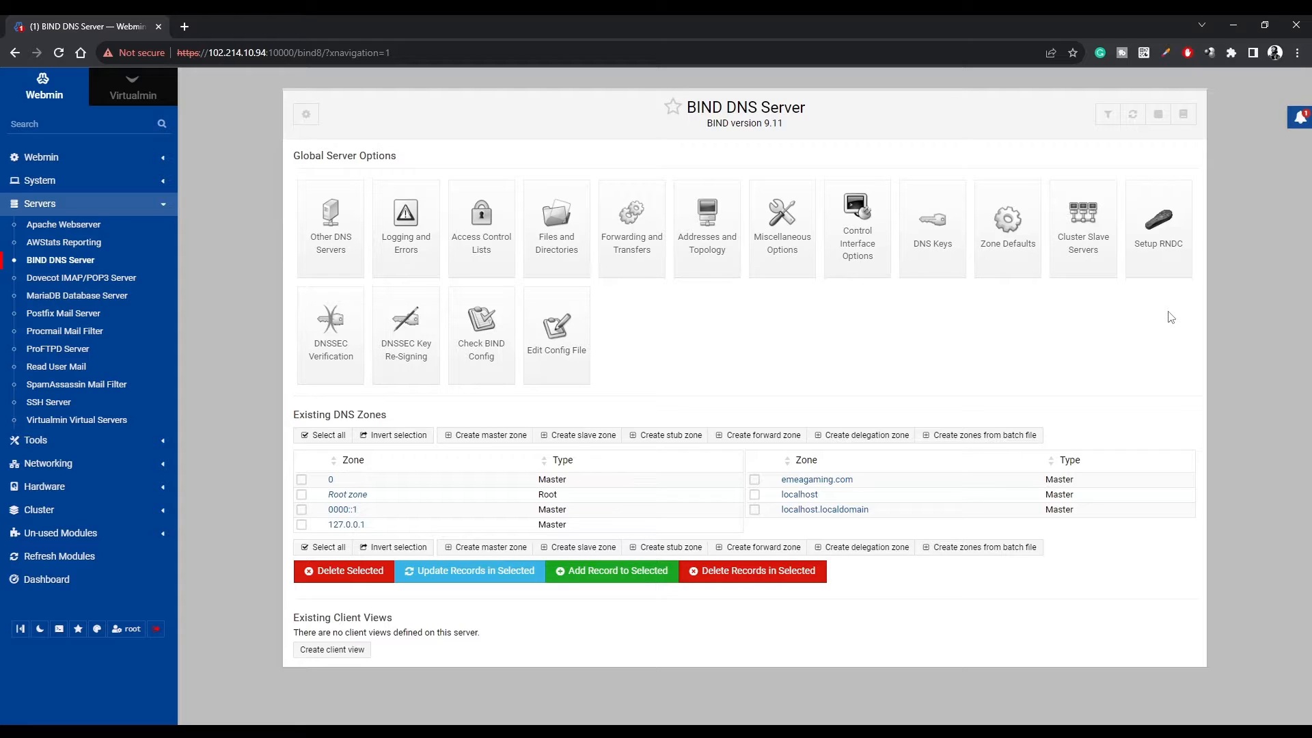
Restart the BIND DNS server, then open GoDaddy DNS management for emeagaming.com.
left_click(1158, 115)
left_click(1158, 119)
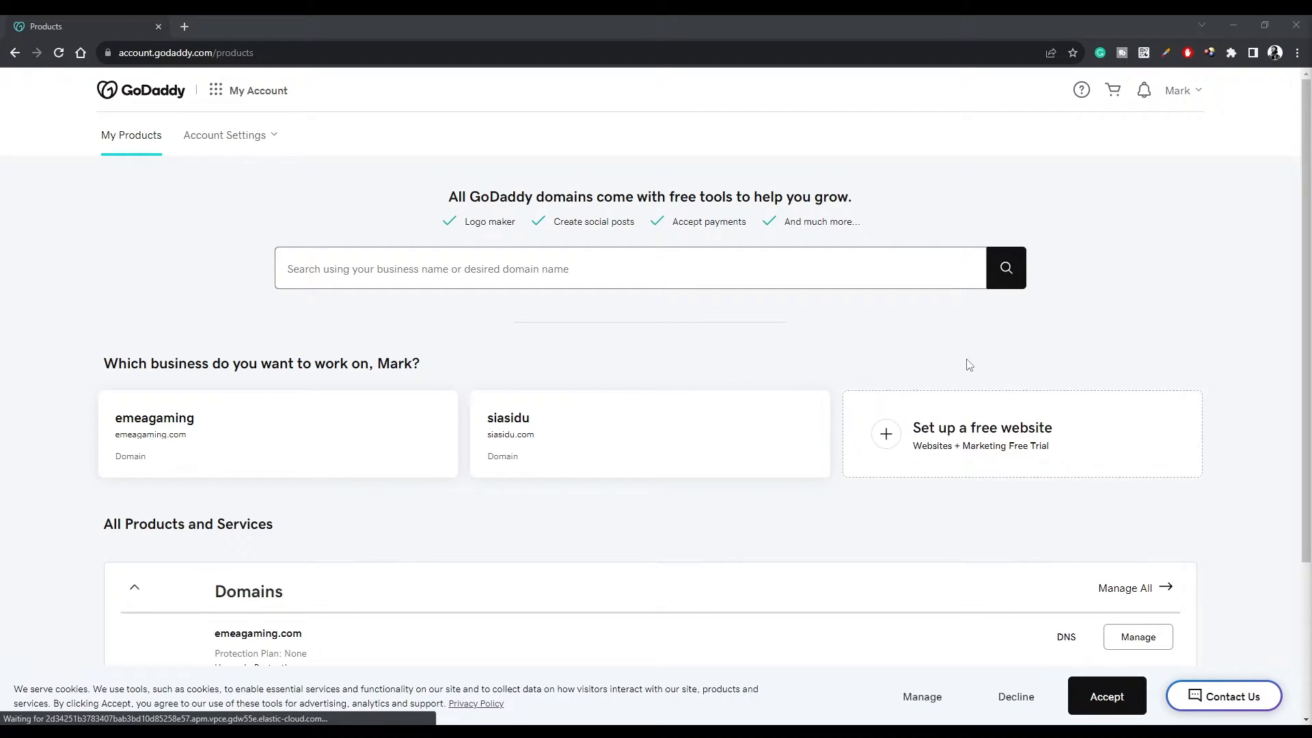
scroll(752, 340, "down", 3)
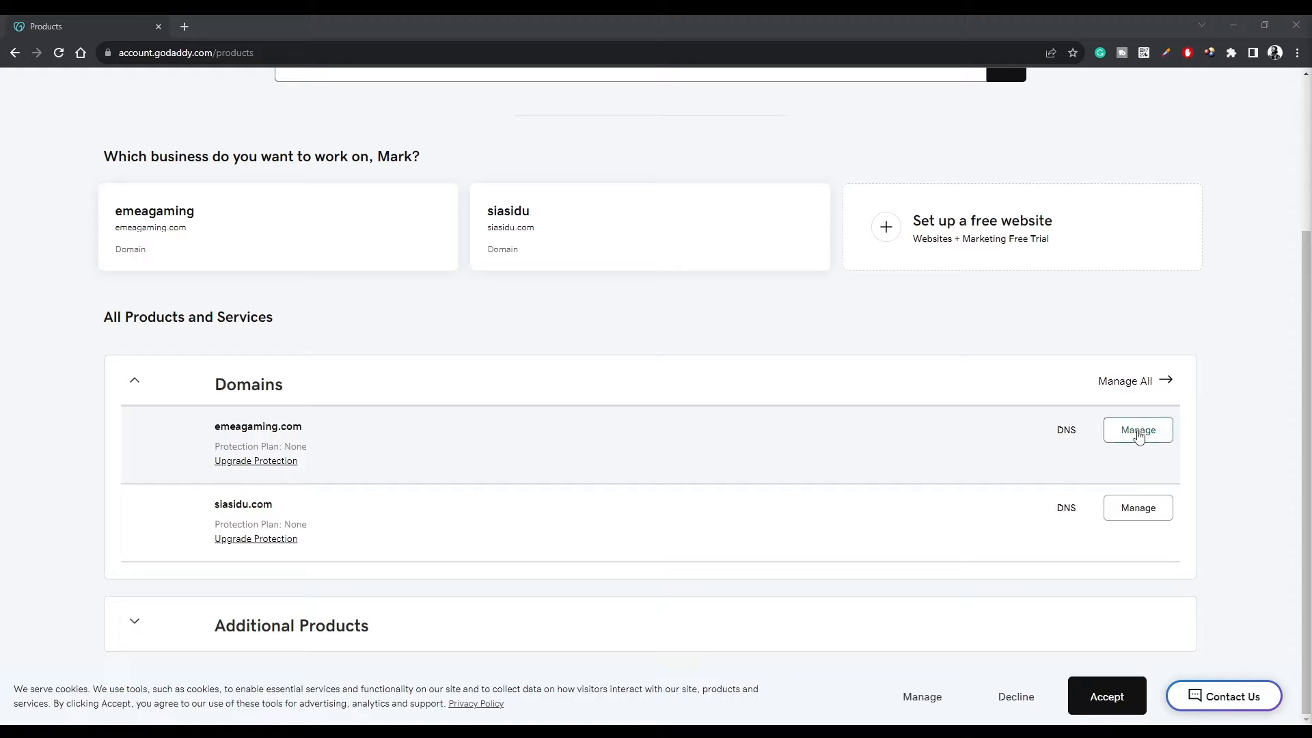
left_click(1138, 430)
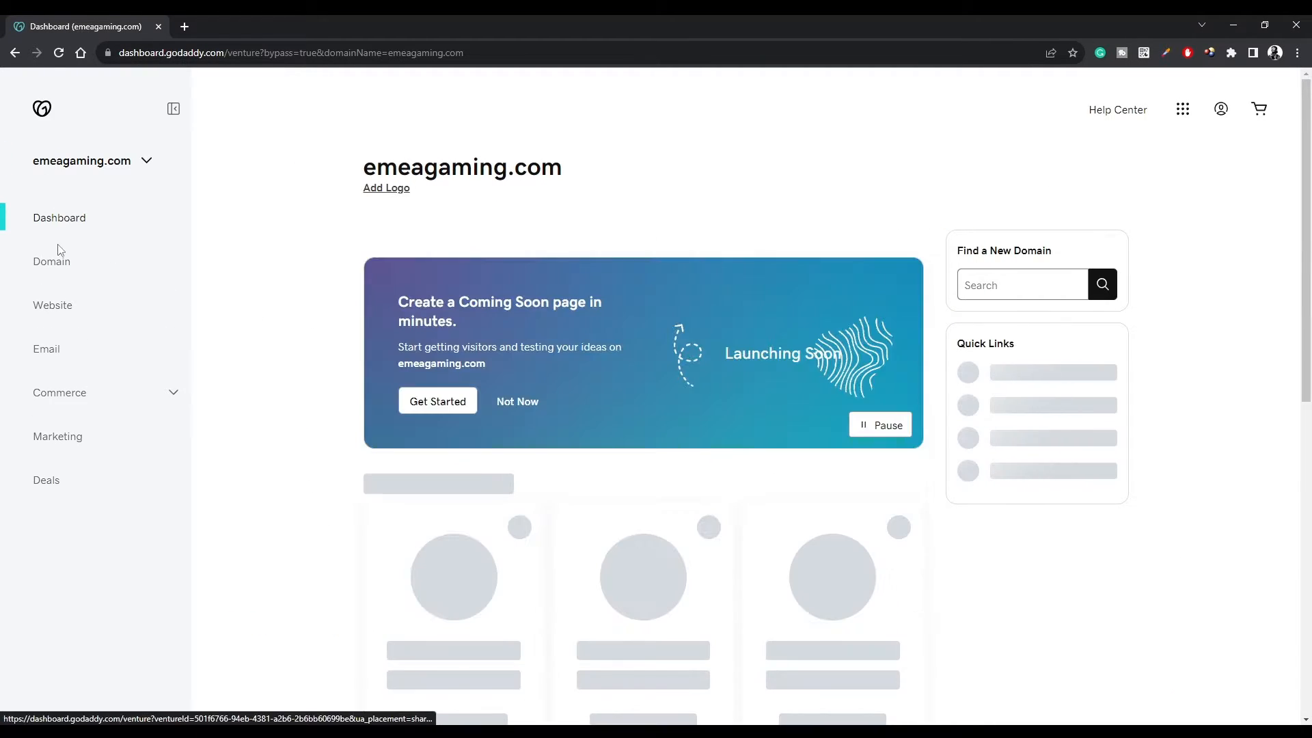
left_click(52, 262)
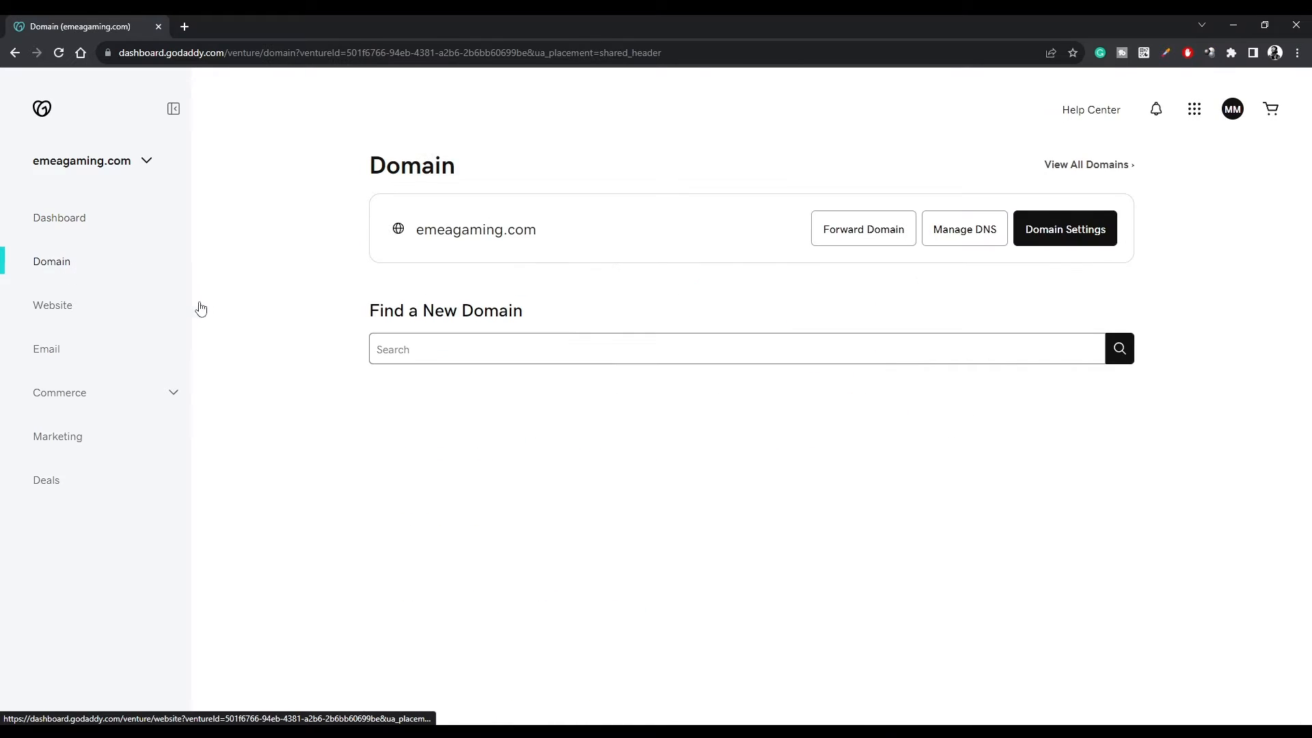
left_click(955, 237)
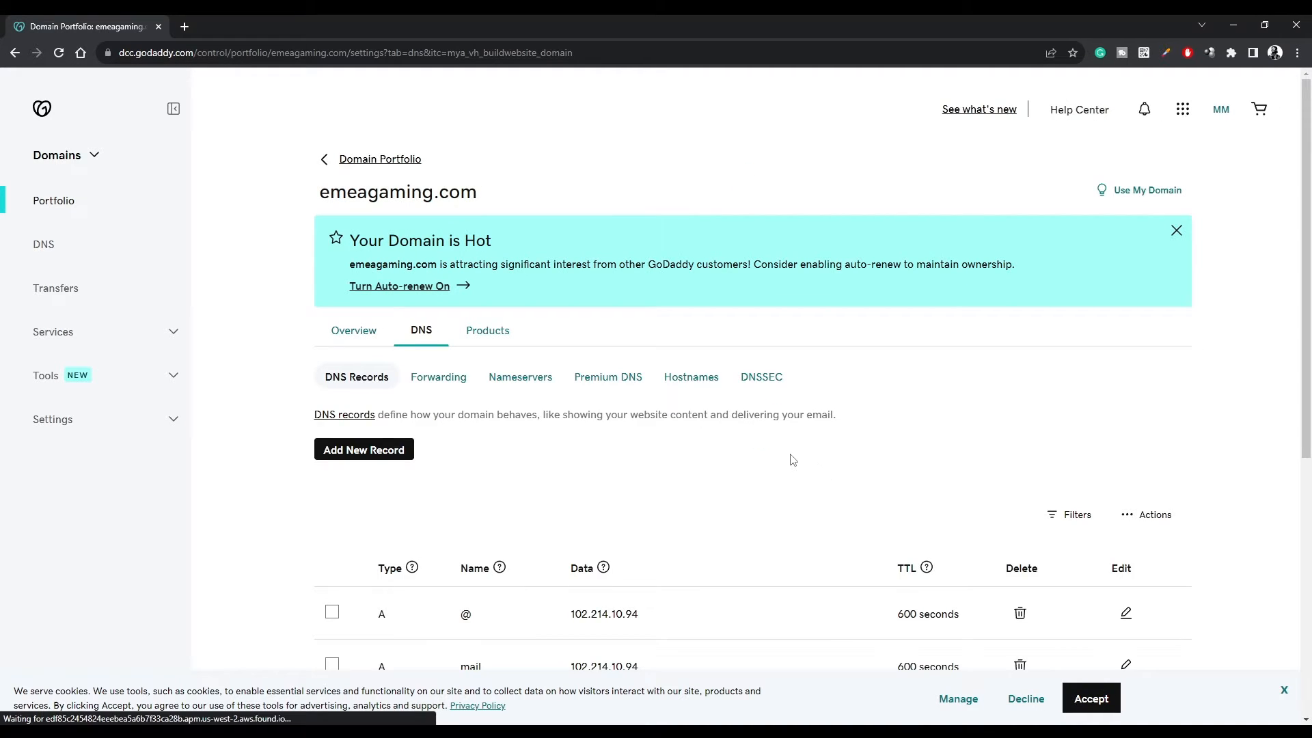
Add GoDaddy hostname ns1 pointing to 102.214.10.94.
left_click(686, 385)
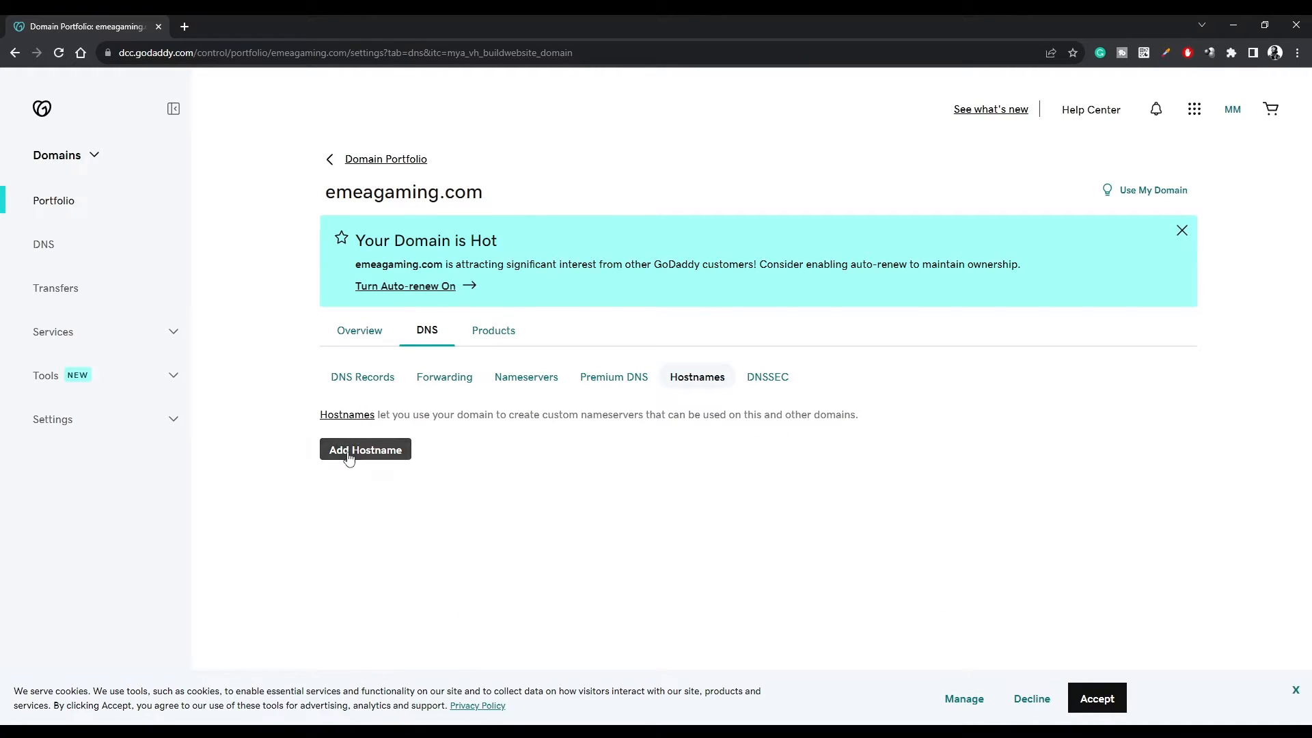
left_click(362, 450)
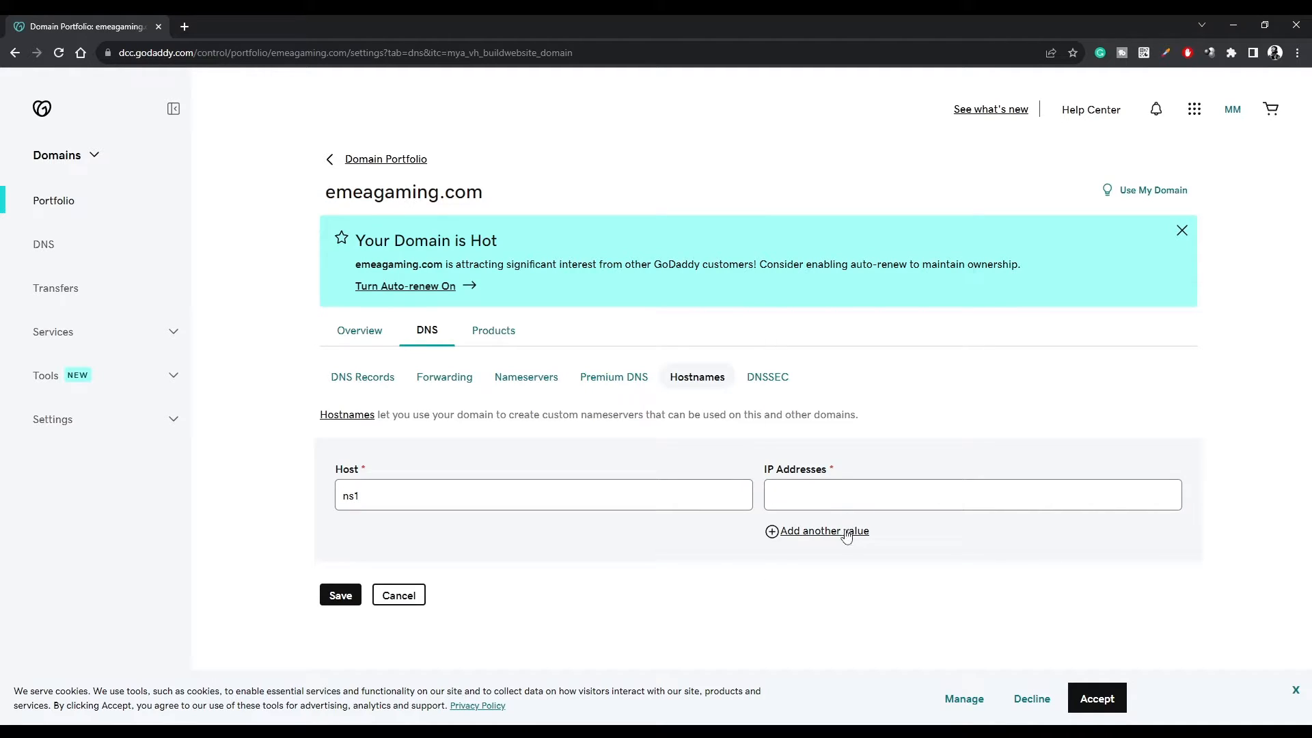
left_click(866, 505)
key("super+v")
left_click(859, 376)
double_click(828, 495)
key("ctrl+c")
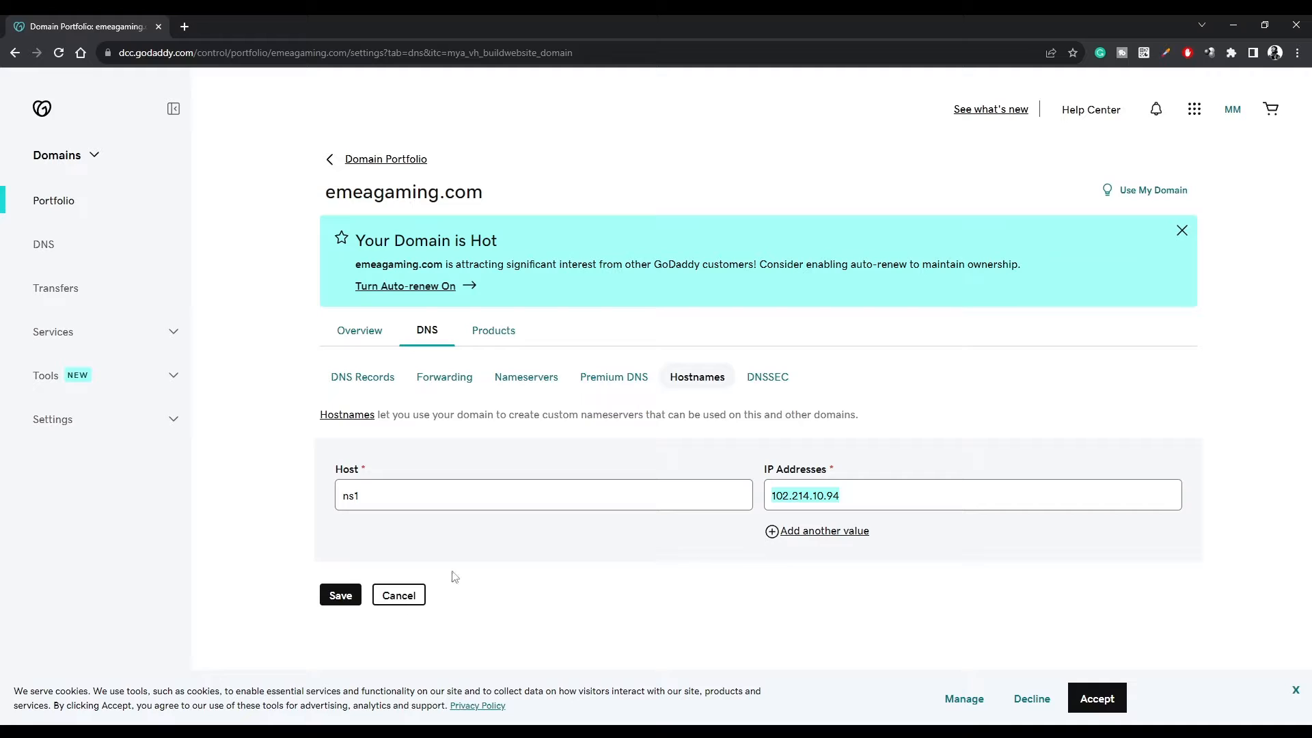
left_click(345, 593)
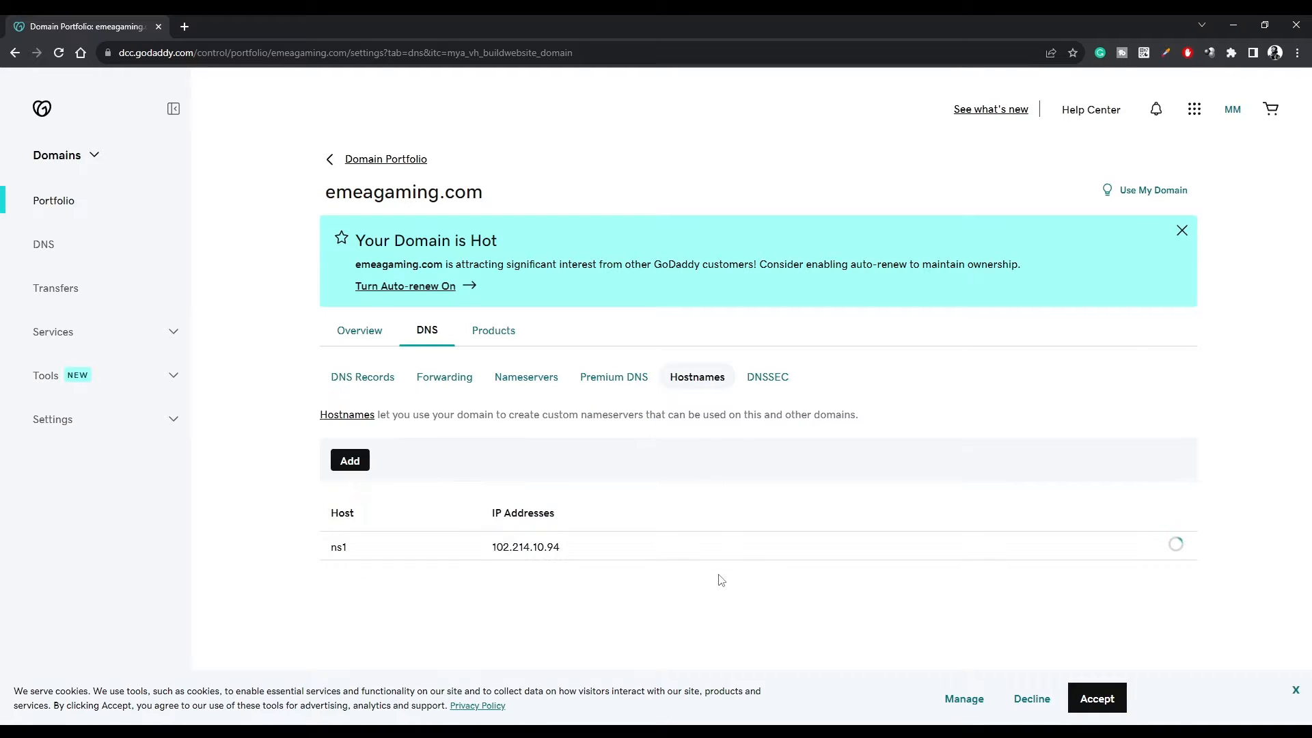
Add hostname ns2 with the same IP, 102.214.10.94.
left_click(350, 461)
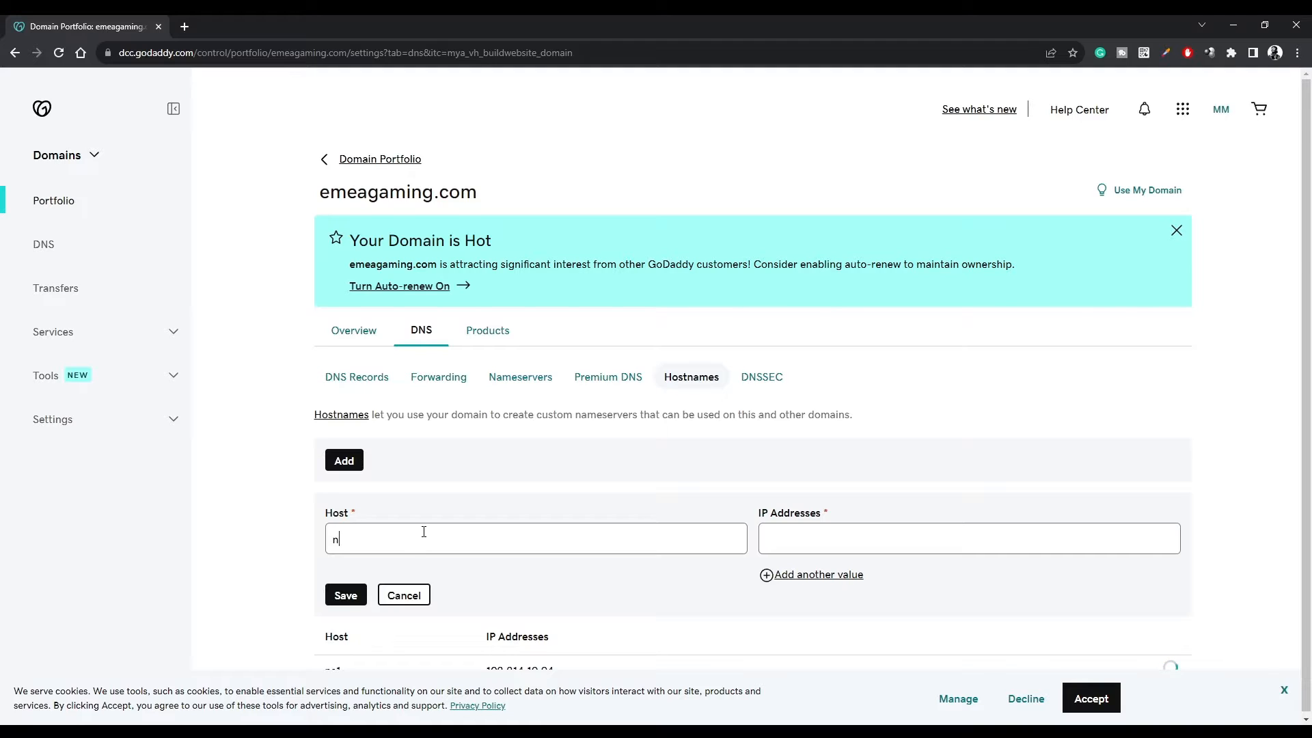
left_click(770, 541)
key("ctrl+v")
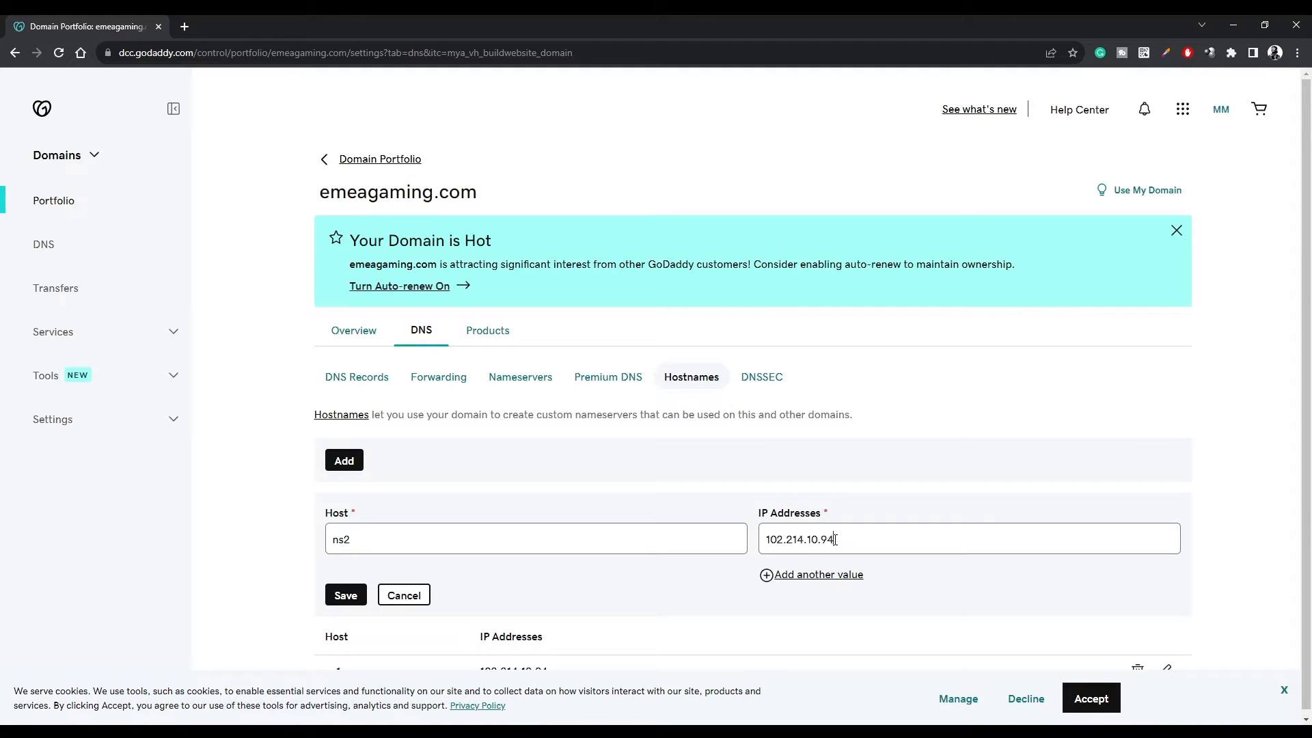
left_click(345, 596)
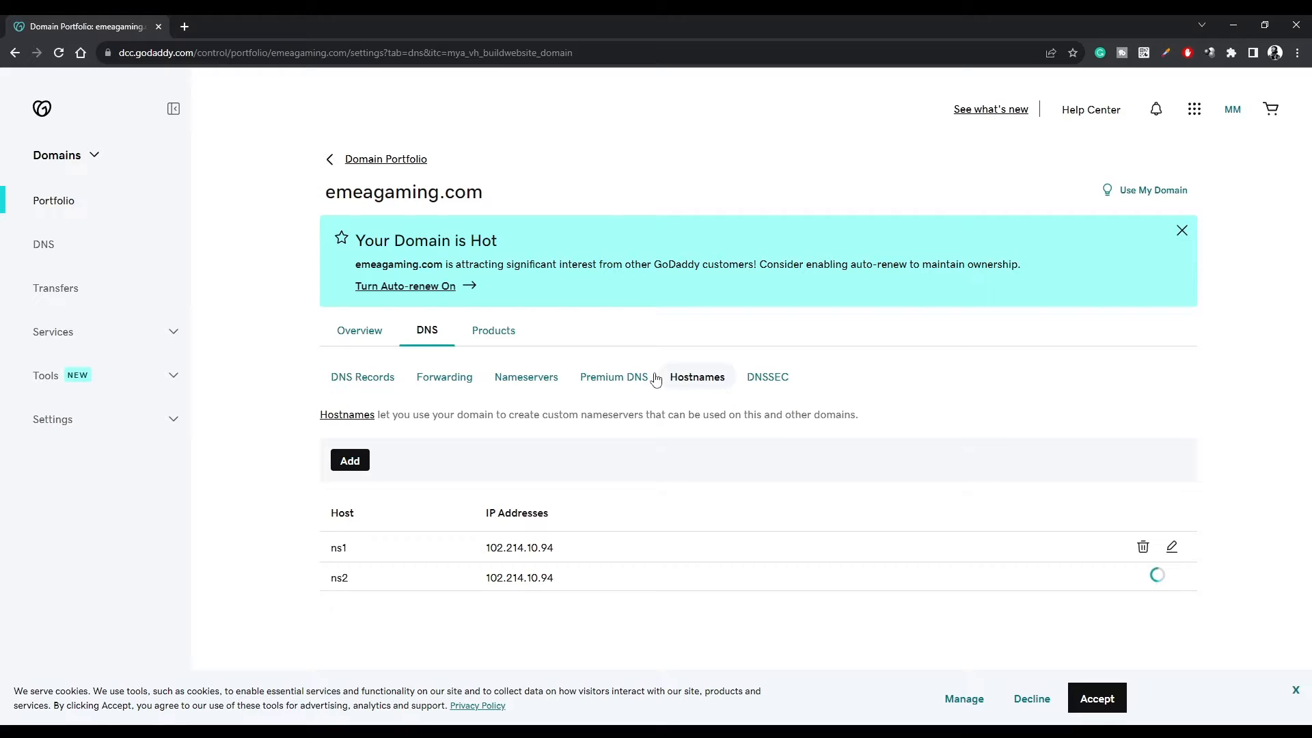
left_click(529, 376)
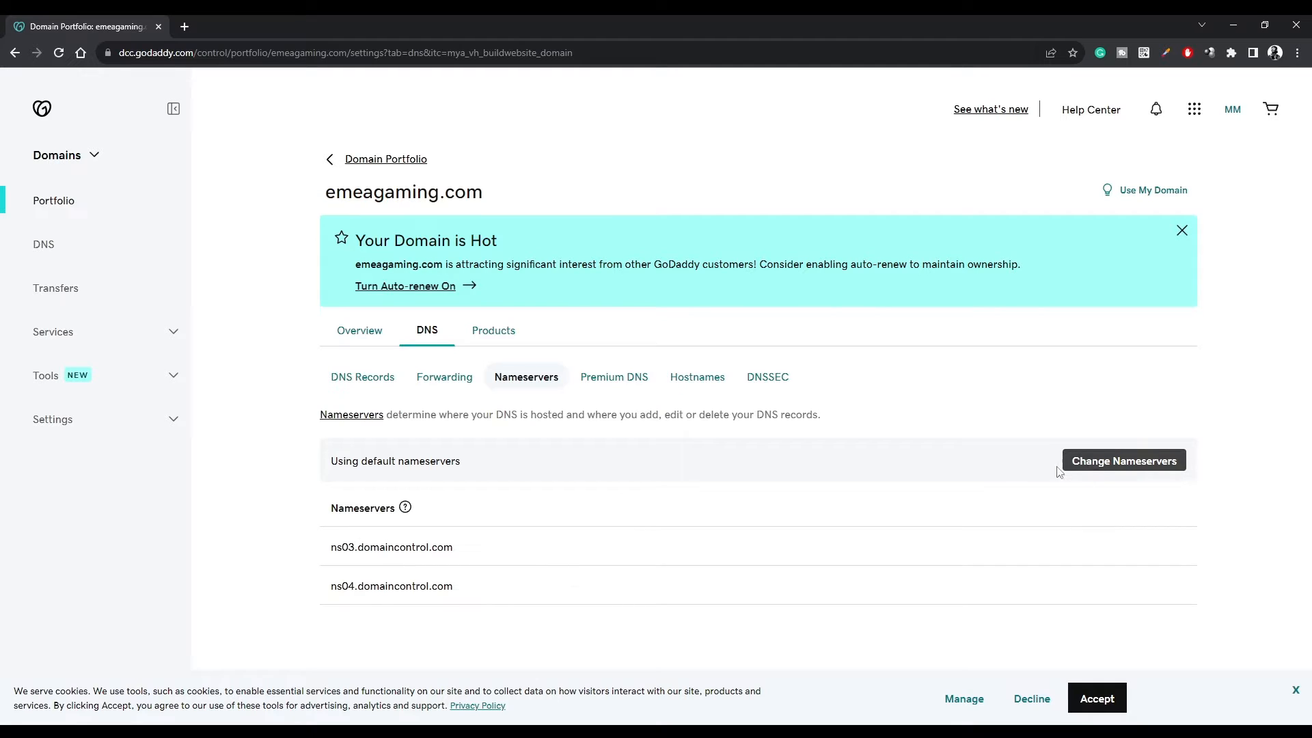
Switch to custom nameservers and enter ns1.emeagaming.com as the first one.
left_click(1106, 464)
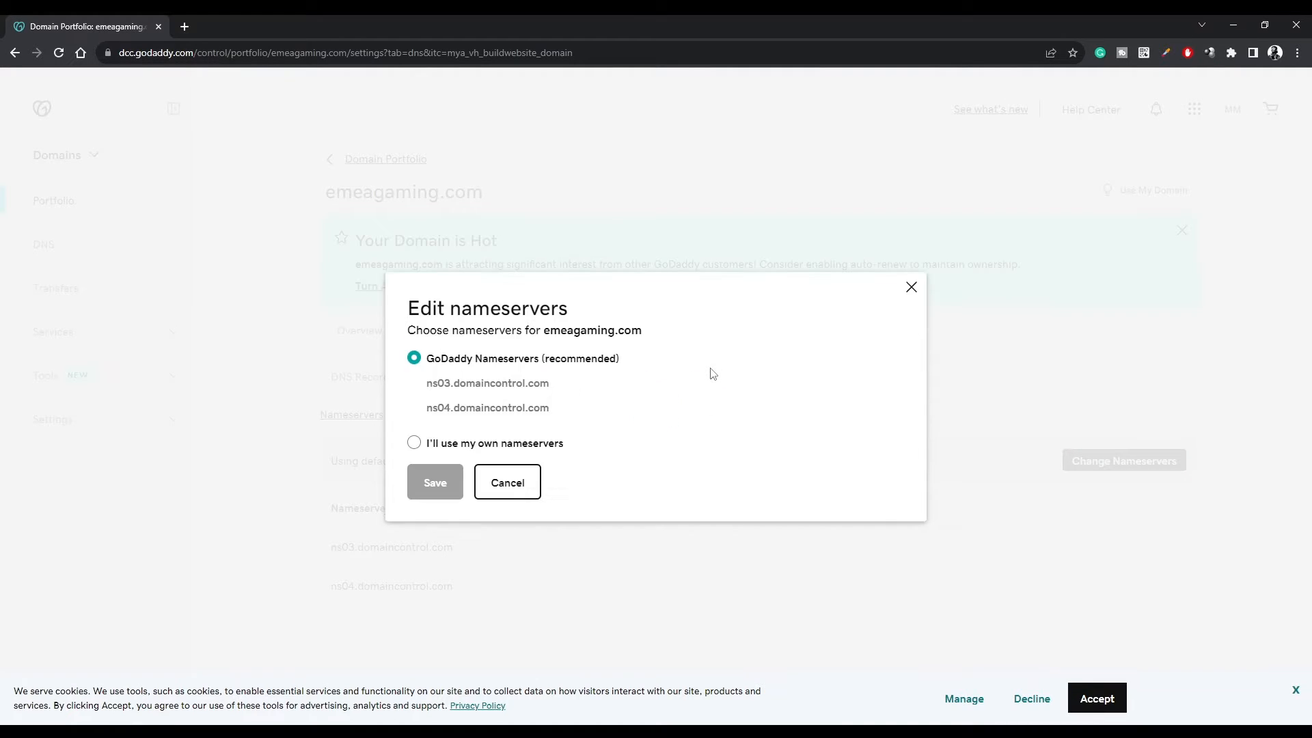
left_click(426, 444)
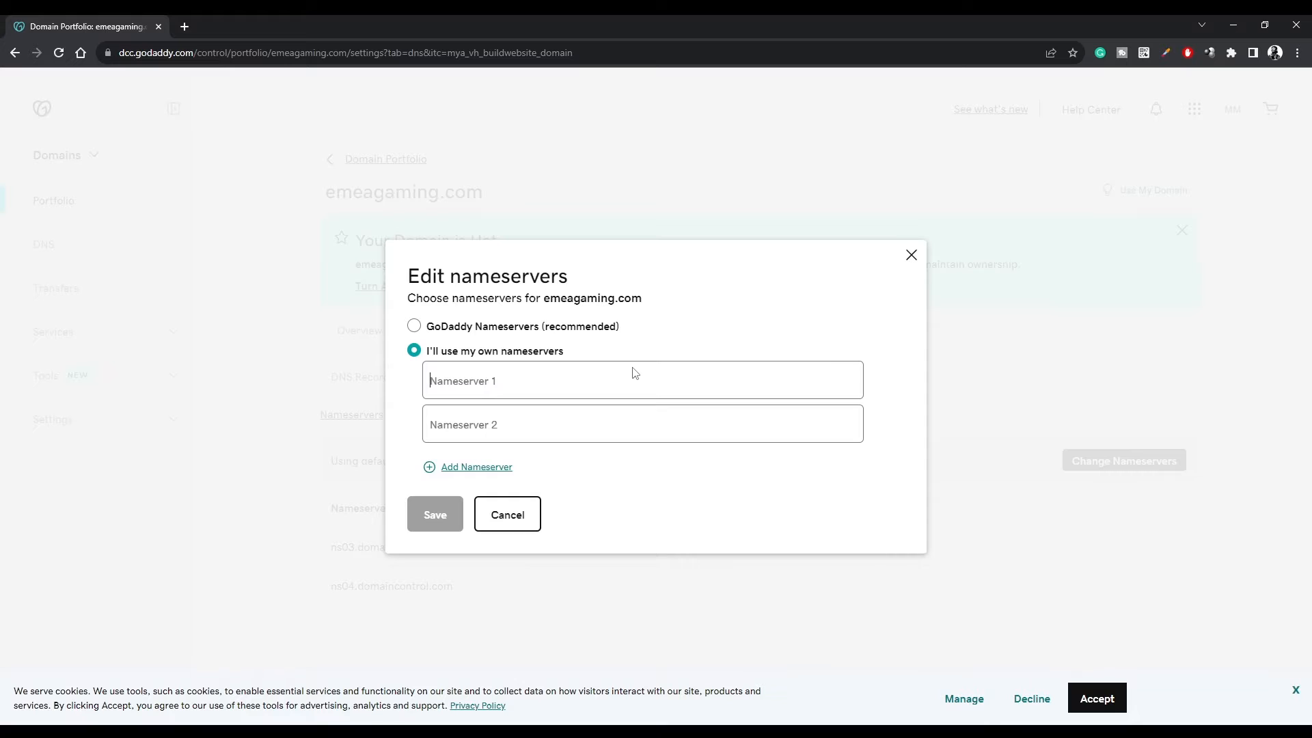
type("ns1.")
key("super+v")
left_click(547, 486)
left_click_drag(456, 383, 414, 383)
key("BackSpace")
key("ctrl+a")
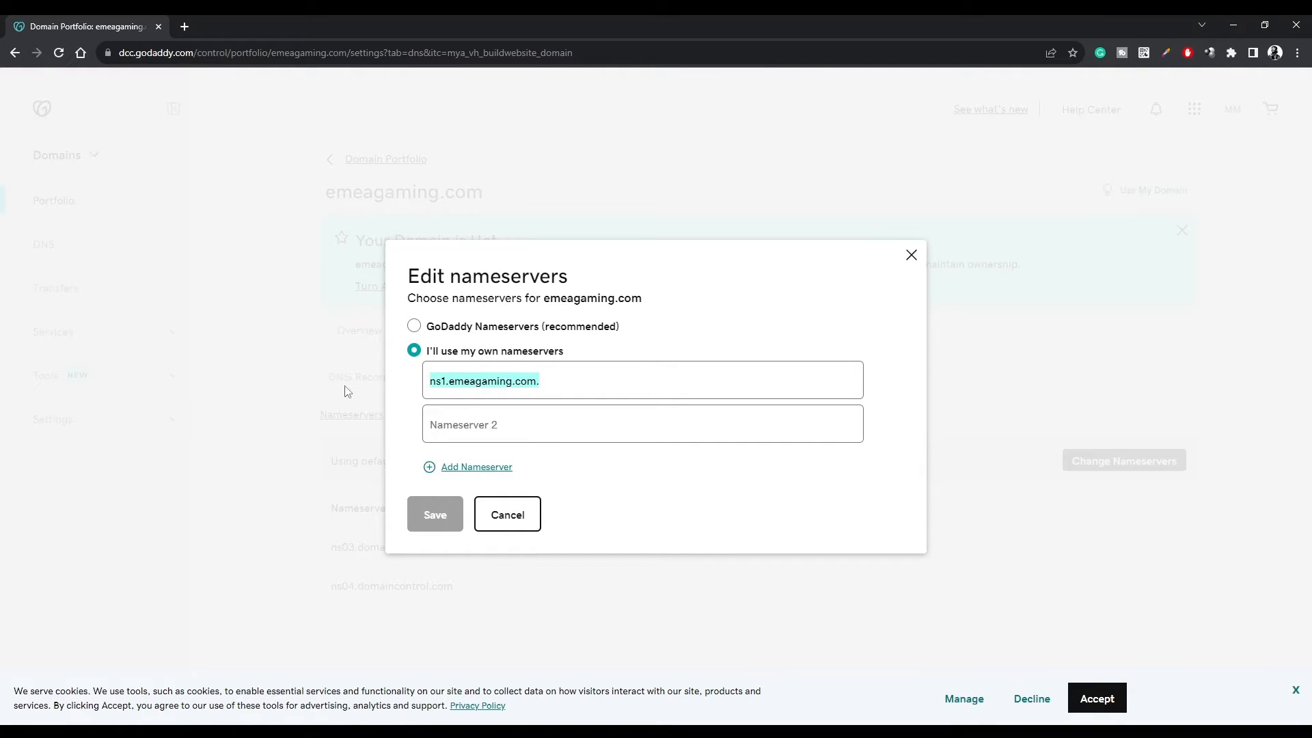
key("ctrl+c")
Enter ns2.emeagaming.com as the second nameserver, save, and confirm the change.
left_click(551, 419)
key("ctrl+v")
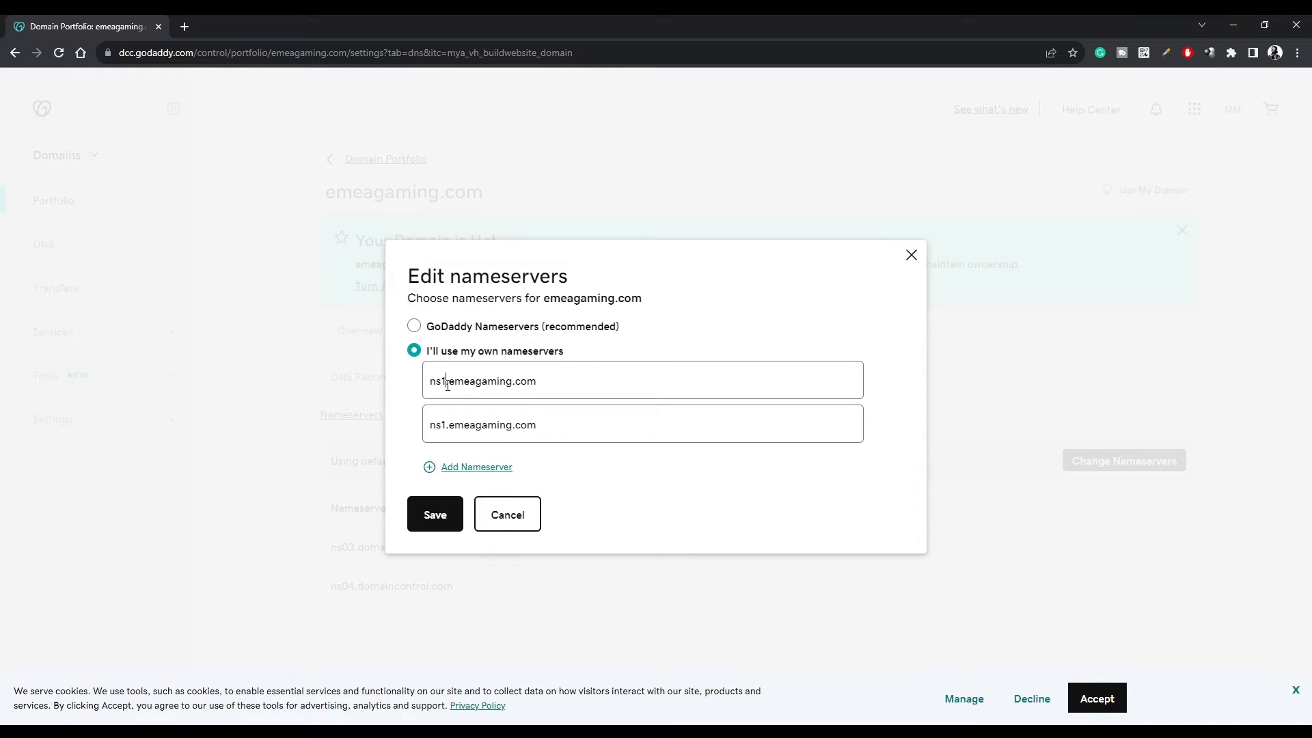
key("Tab")
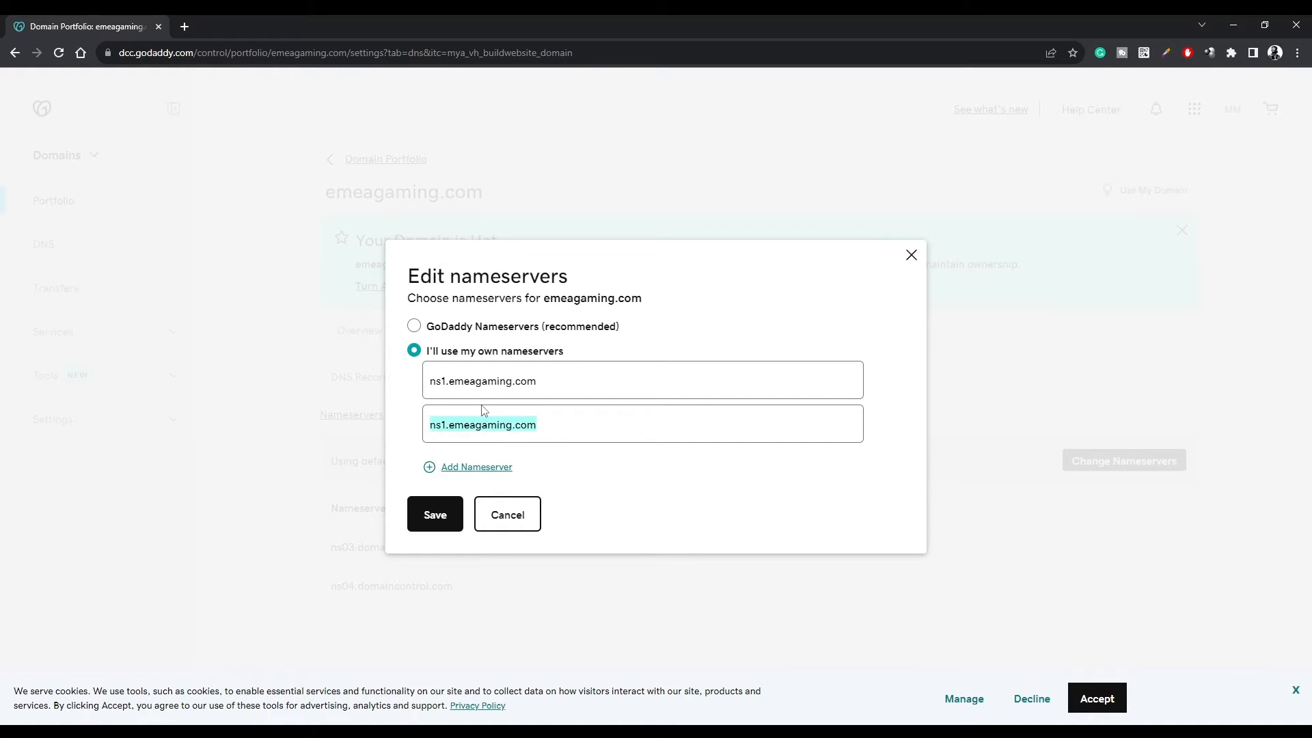
key("Right")
key("Left")
key("BackSpace")
type("2")
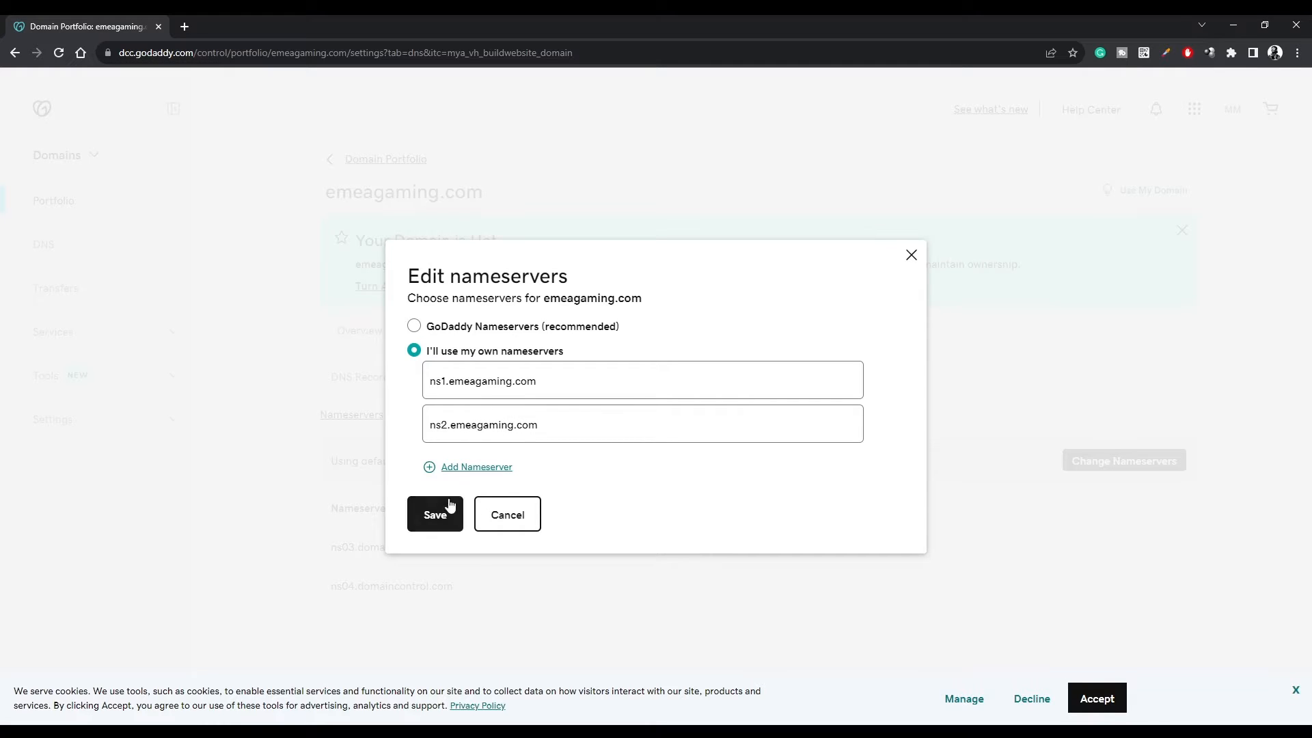
left_click_drag(557, 420, 426, 425)
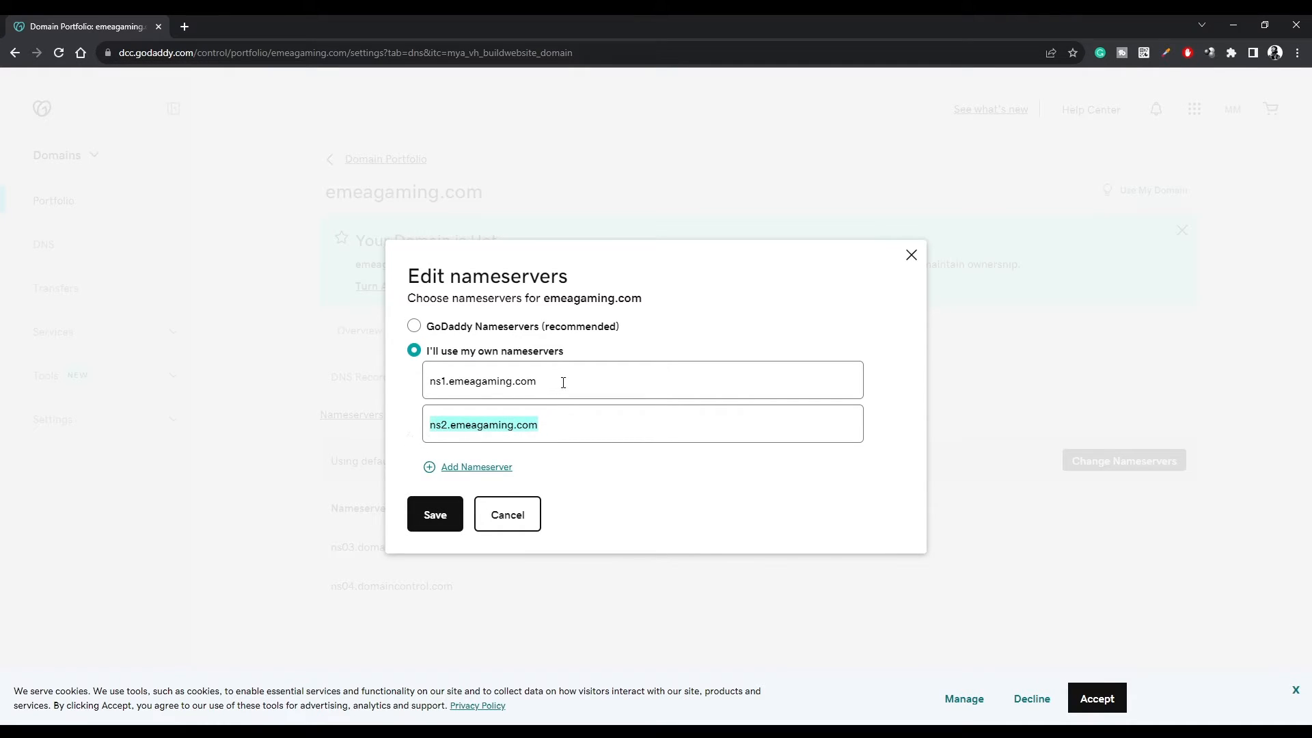
left_click_drag(562, 380, 419, 385)
left_click(443, 517)
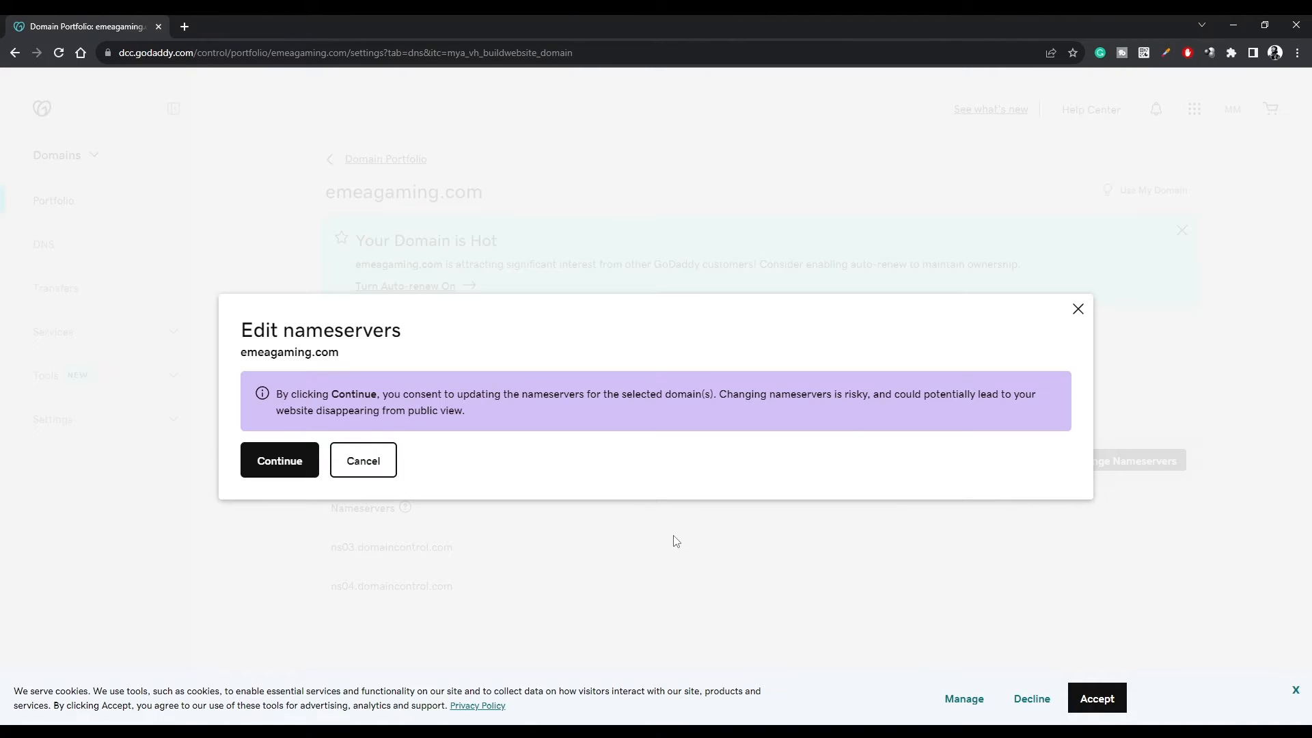
left_click(281, 461)
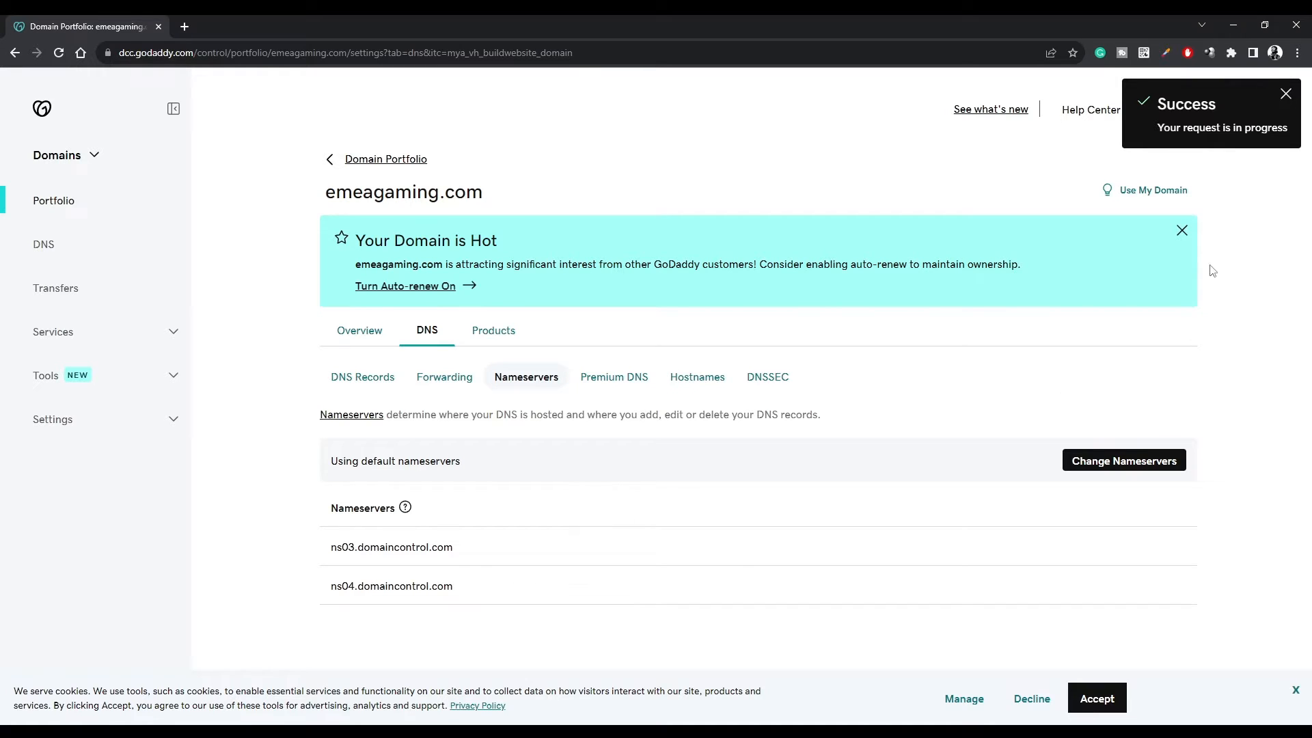
Dismiss the GoDaddy notice and open Virtualmin's System Settings > Server Templates list.
left_click(1287, 97)
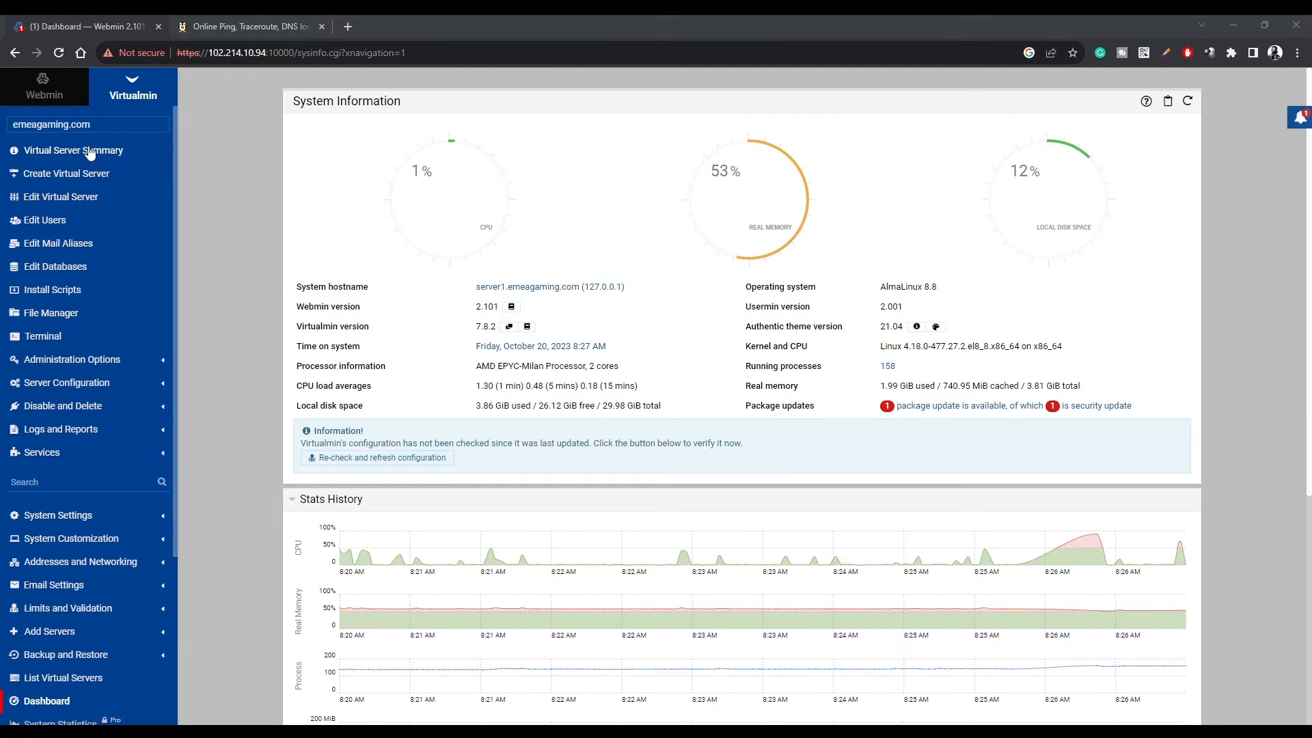
left_click(129, 98)
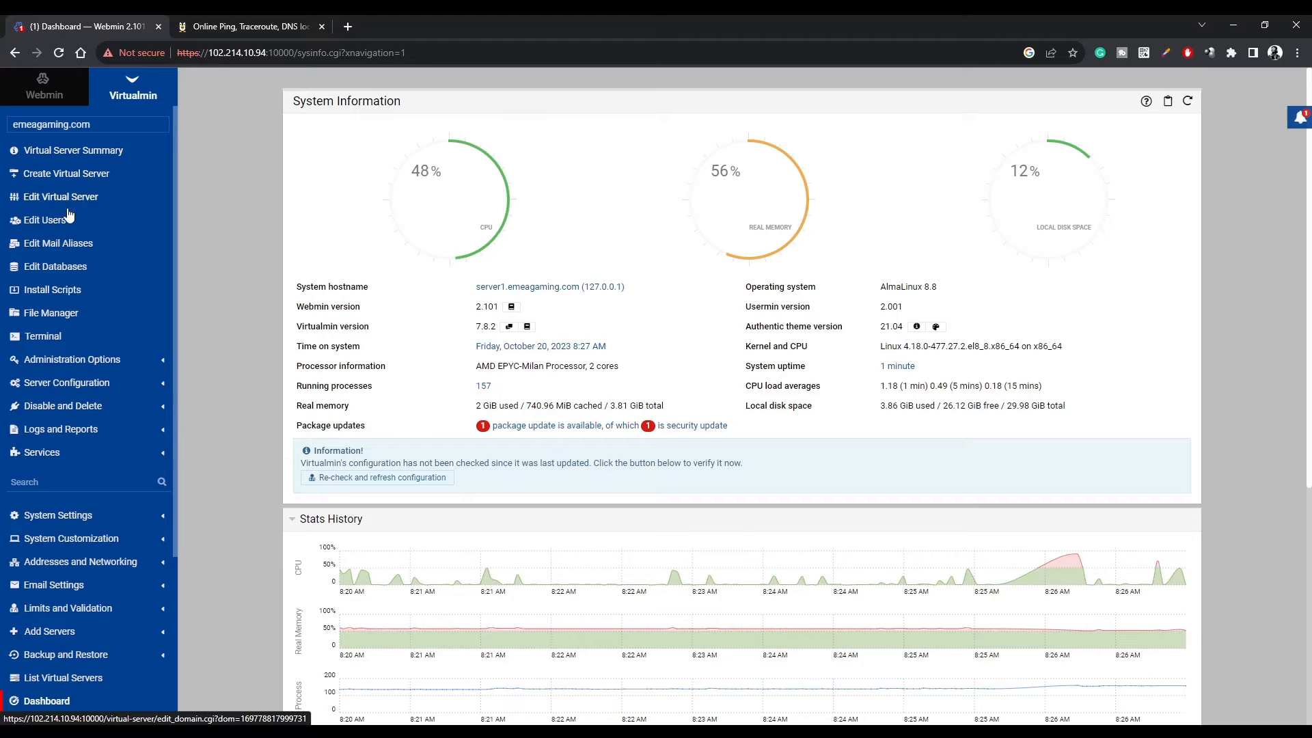
left_click(51, 516)
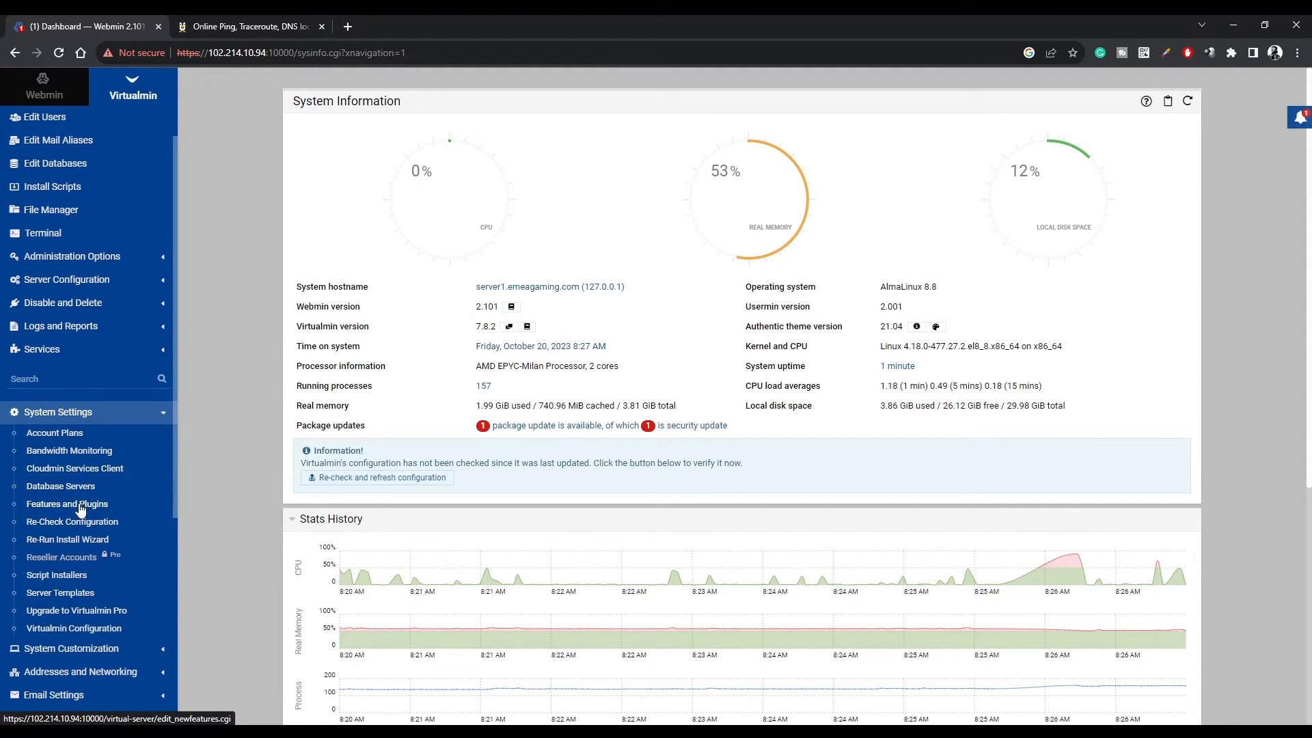
left_click(66, 594)
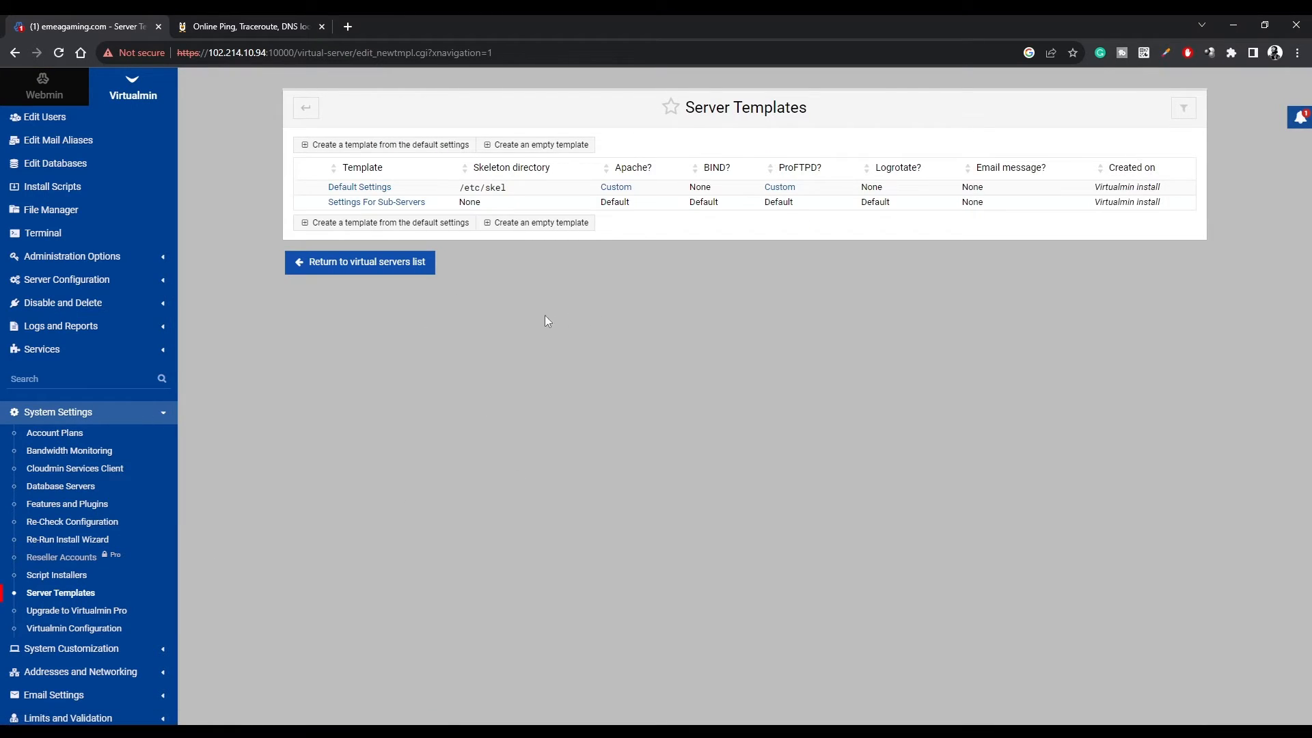
Open the Default Settings server template at its DNS domain section.
left_click(362, 189)
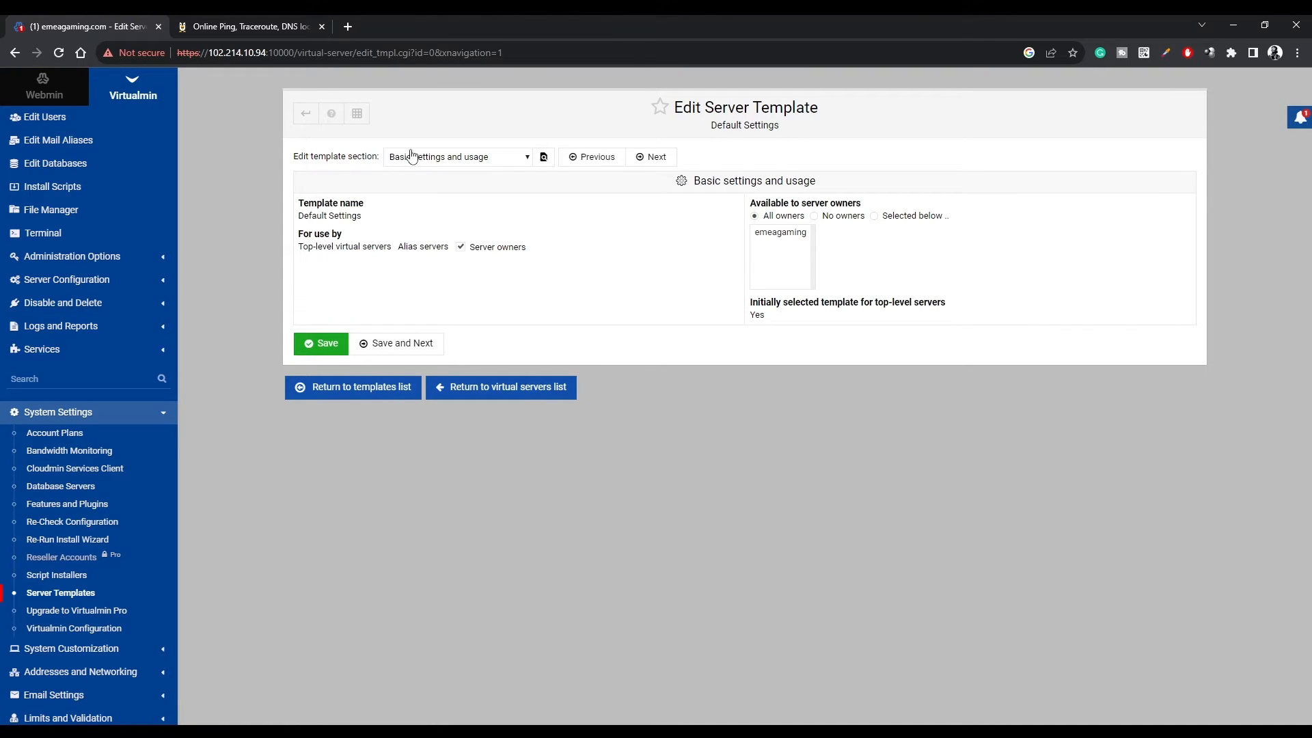
left_click_drag(300, 157, 373, 157)
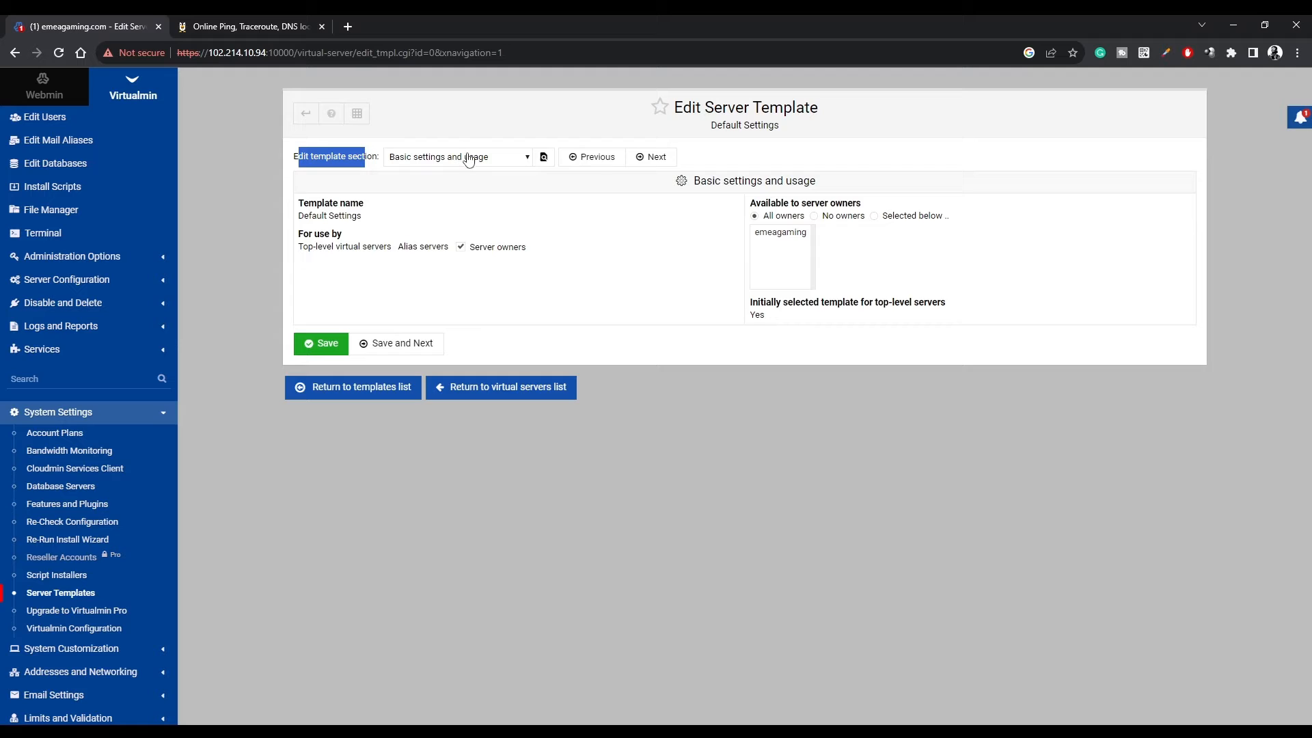
left_click(469, 158)
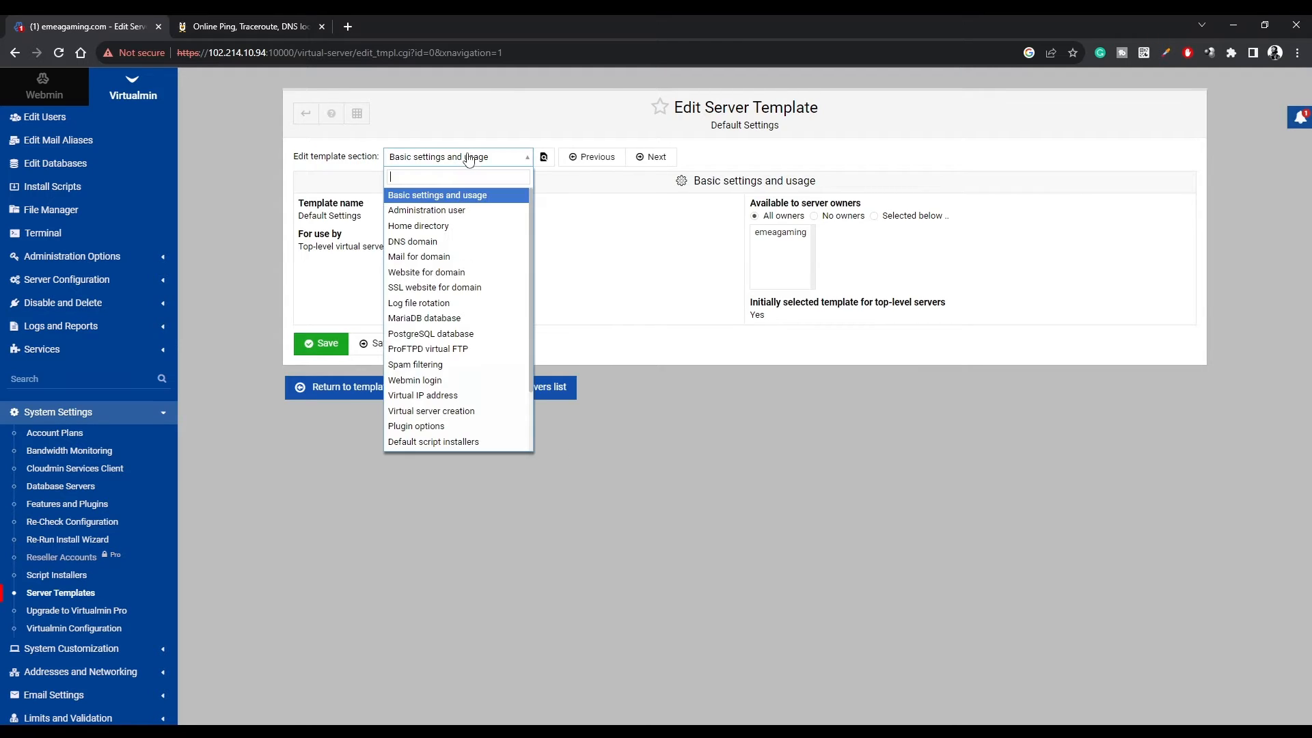
left_click(451, 242)
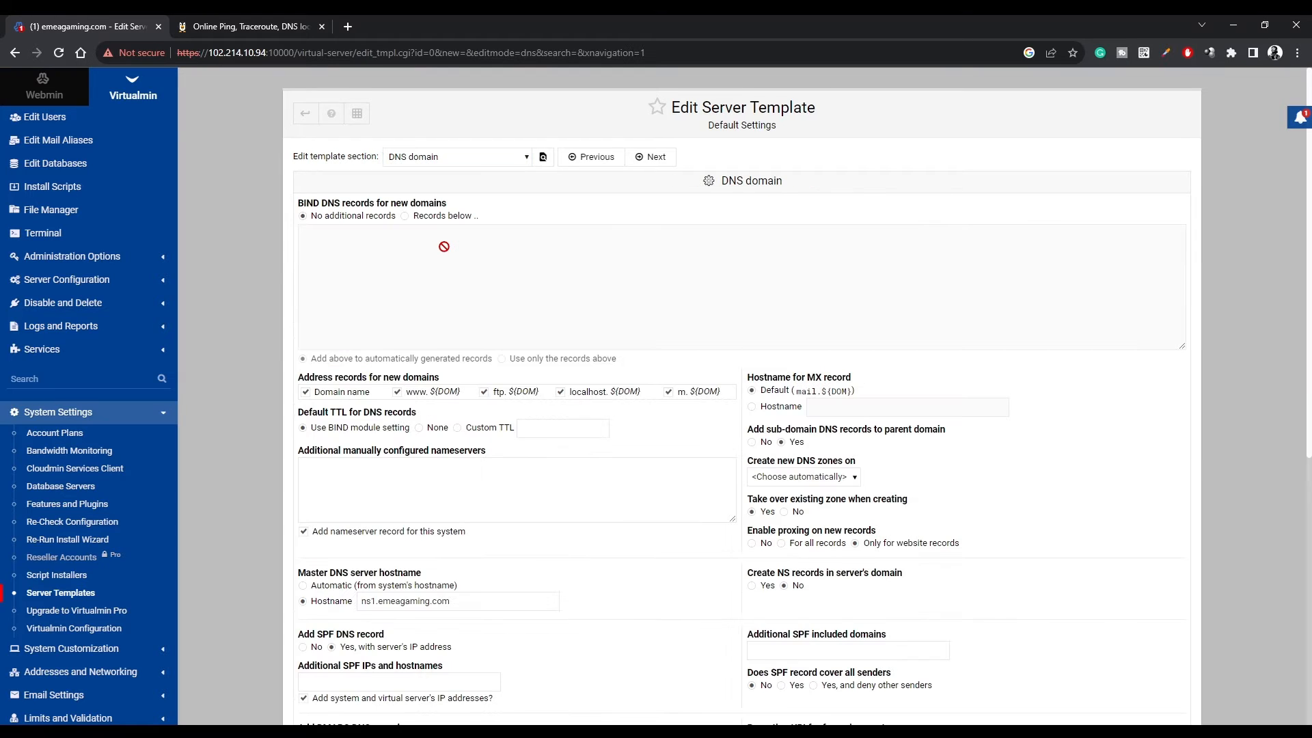
scroll(451, 308, "down", 1)
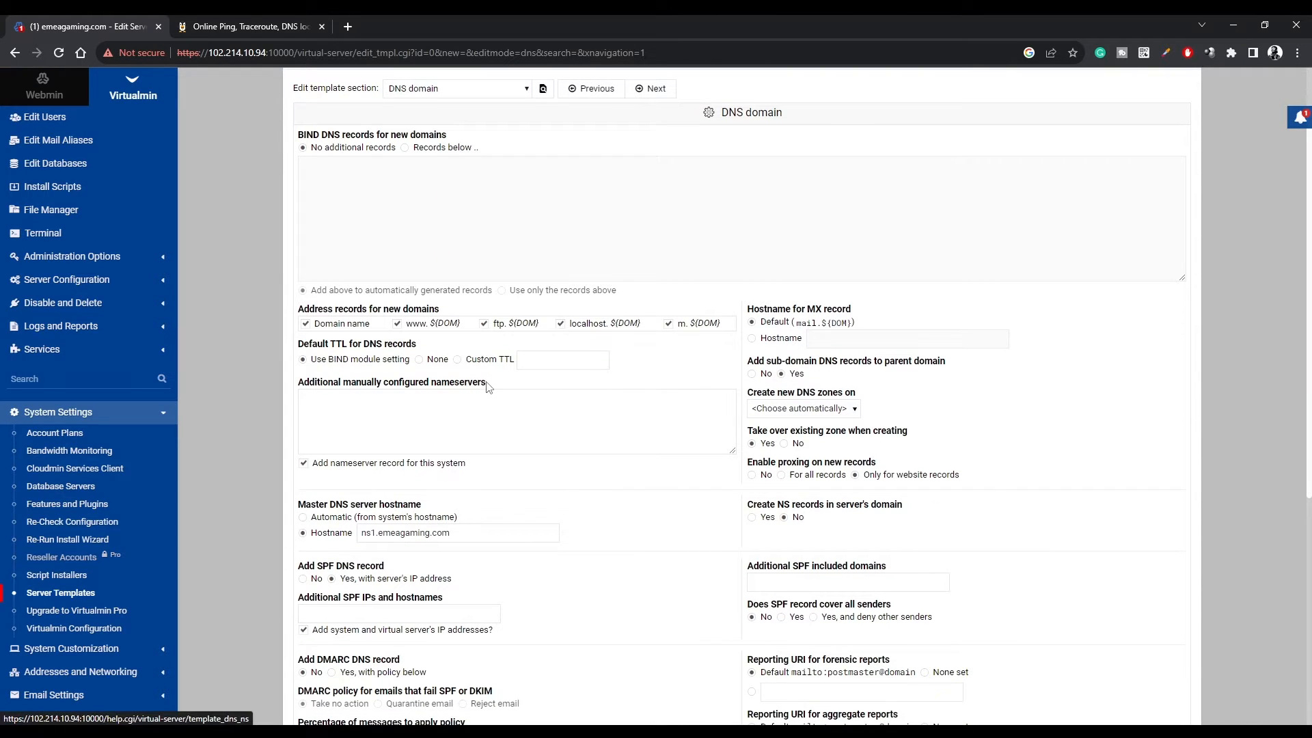
left_click_drag(486, 383, 306, 388)
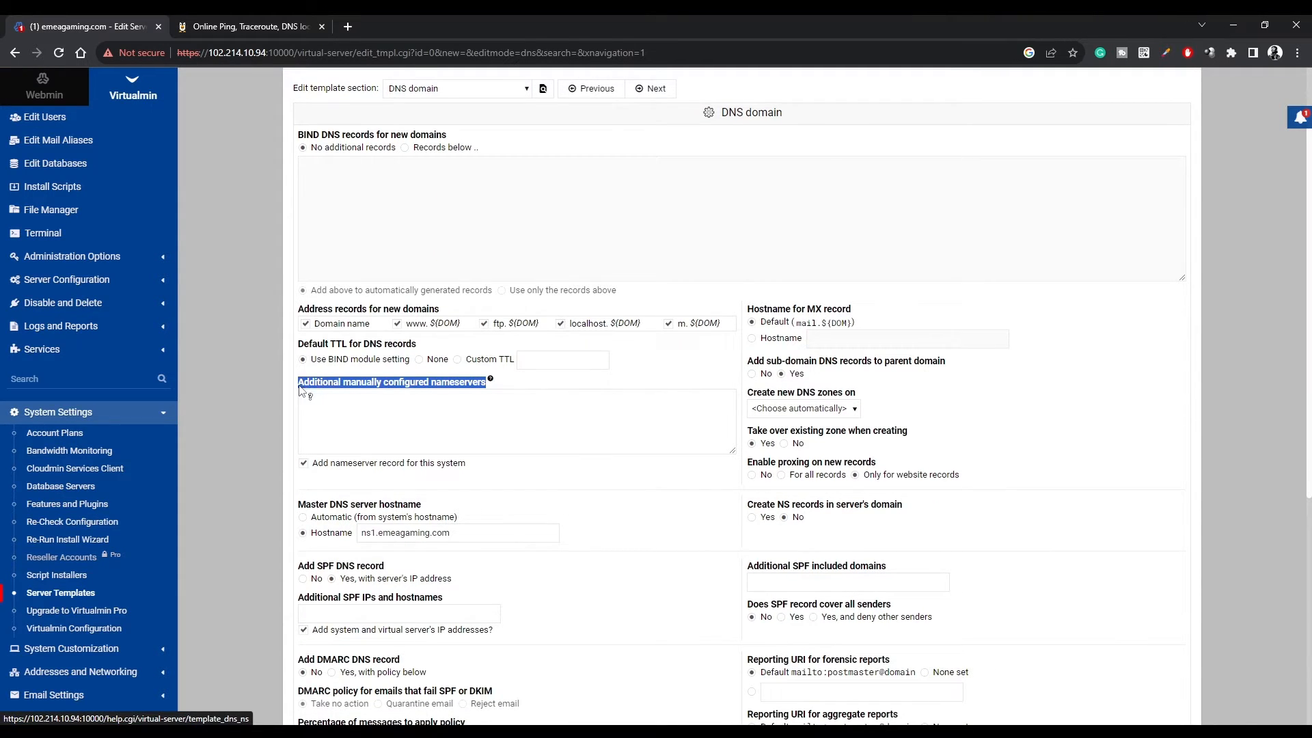
Enter ns2.emeagaming.com as an additional manually configured nameserver and save the template.
left_click_drag(454, 533, 365, 532)
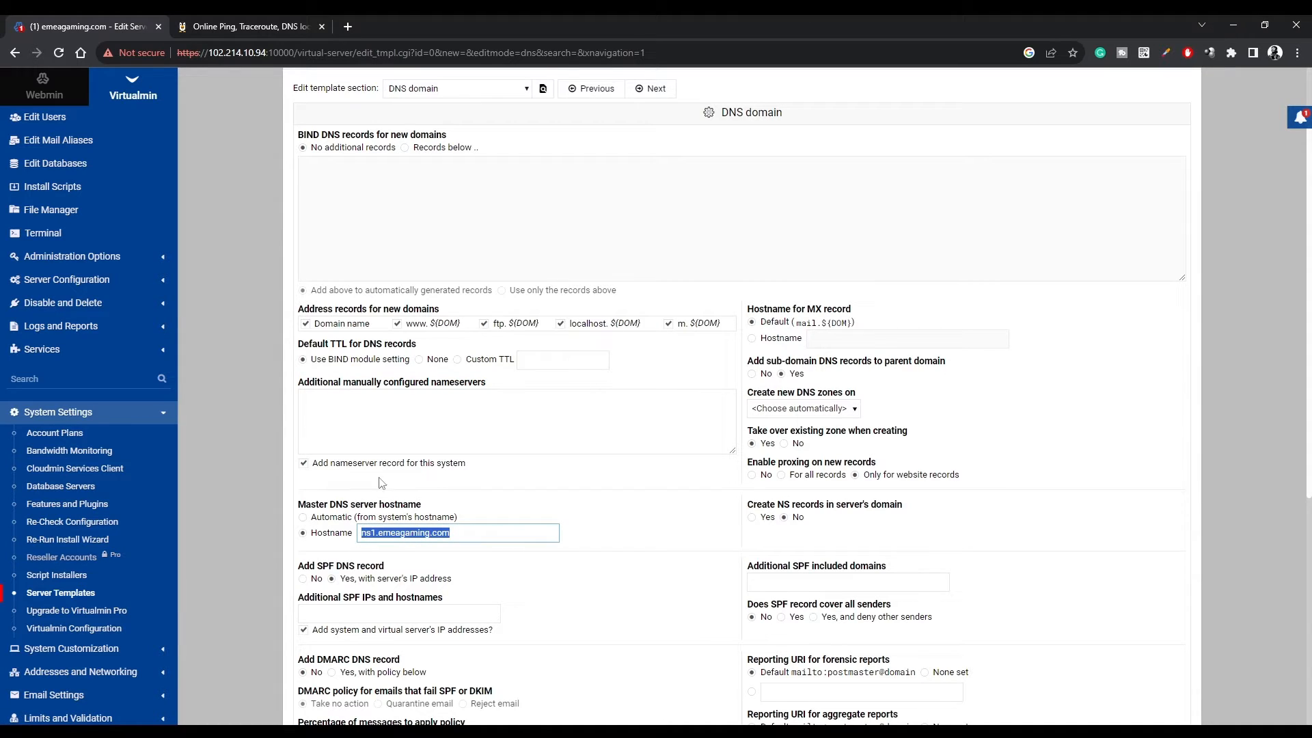
key("ctrl+c")
left_click(321, 403)
key("ctrl+v")
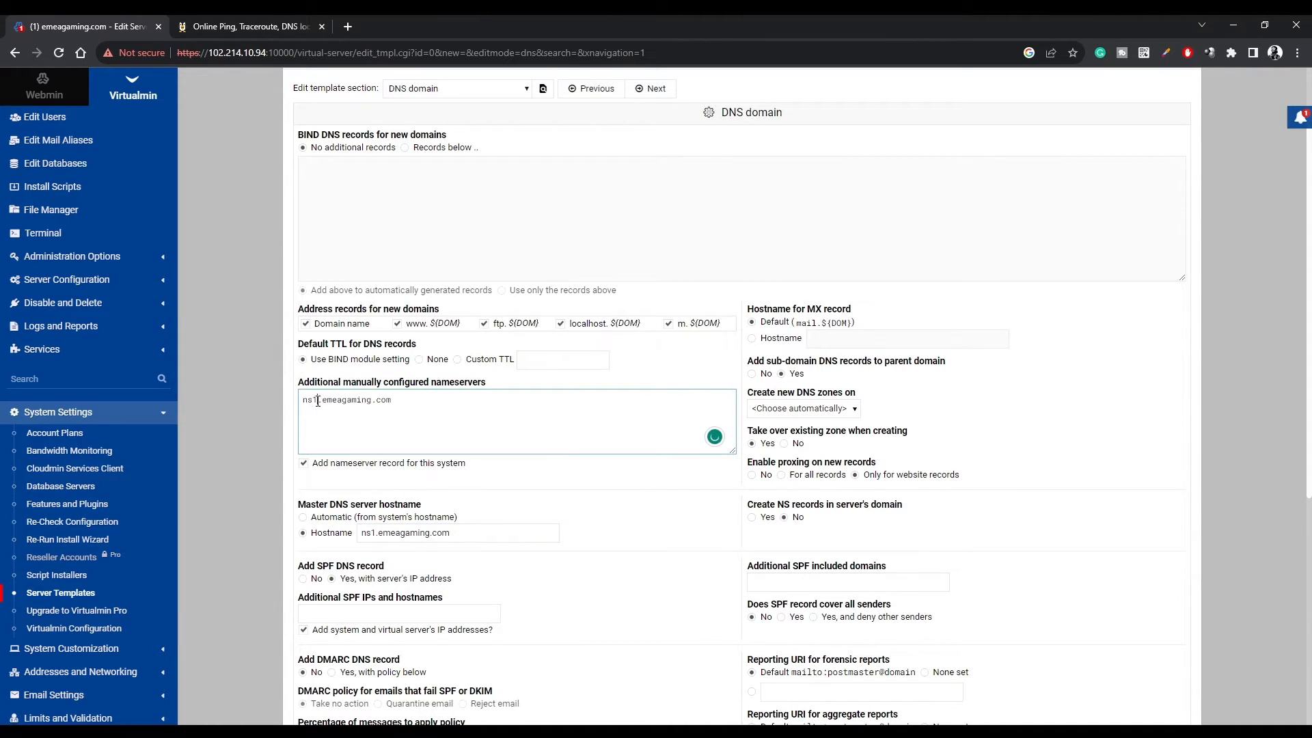
left_click(318, 401)
key("BackSpace")
type("2")
left_click_drag(403, 401, 301, 401)
scroll(621, 491, "down", 5)
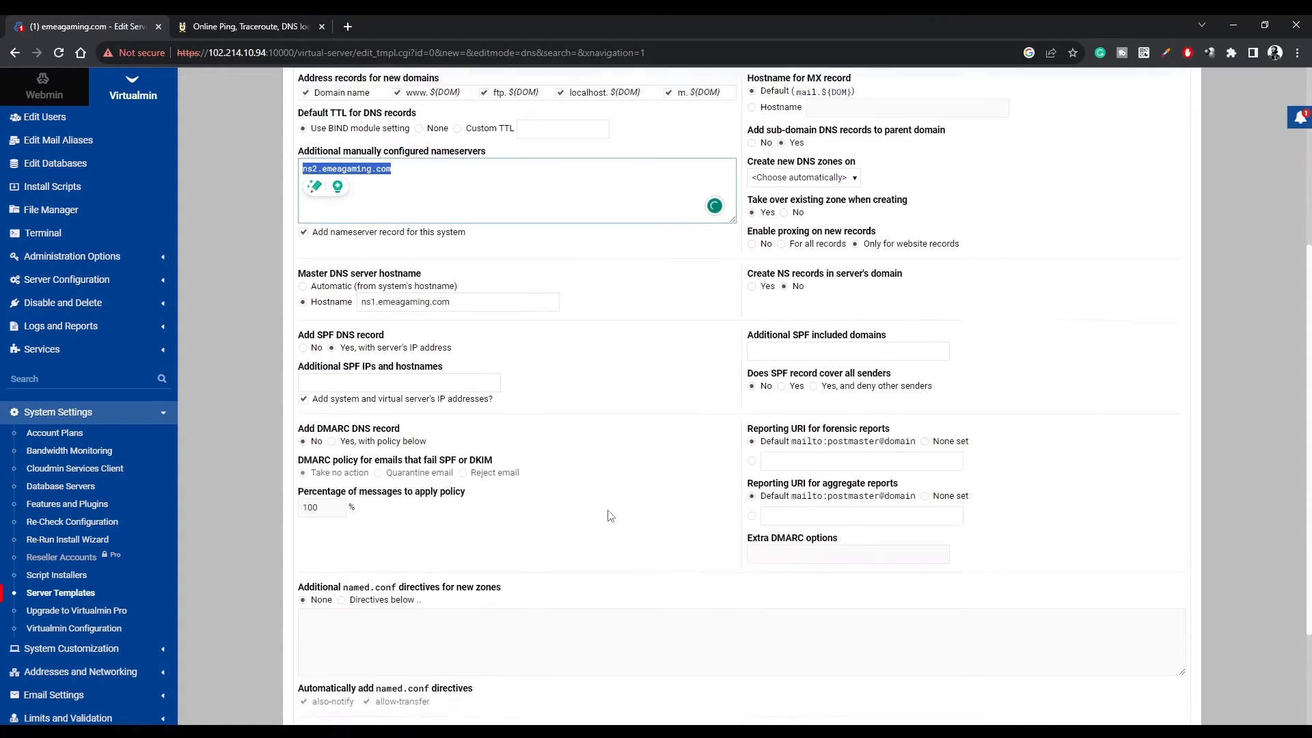
left_click(328, 660)
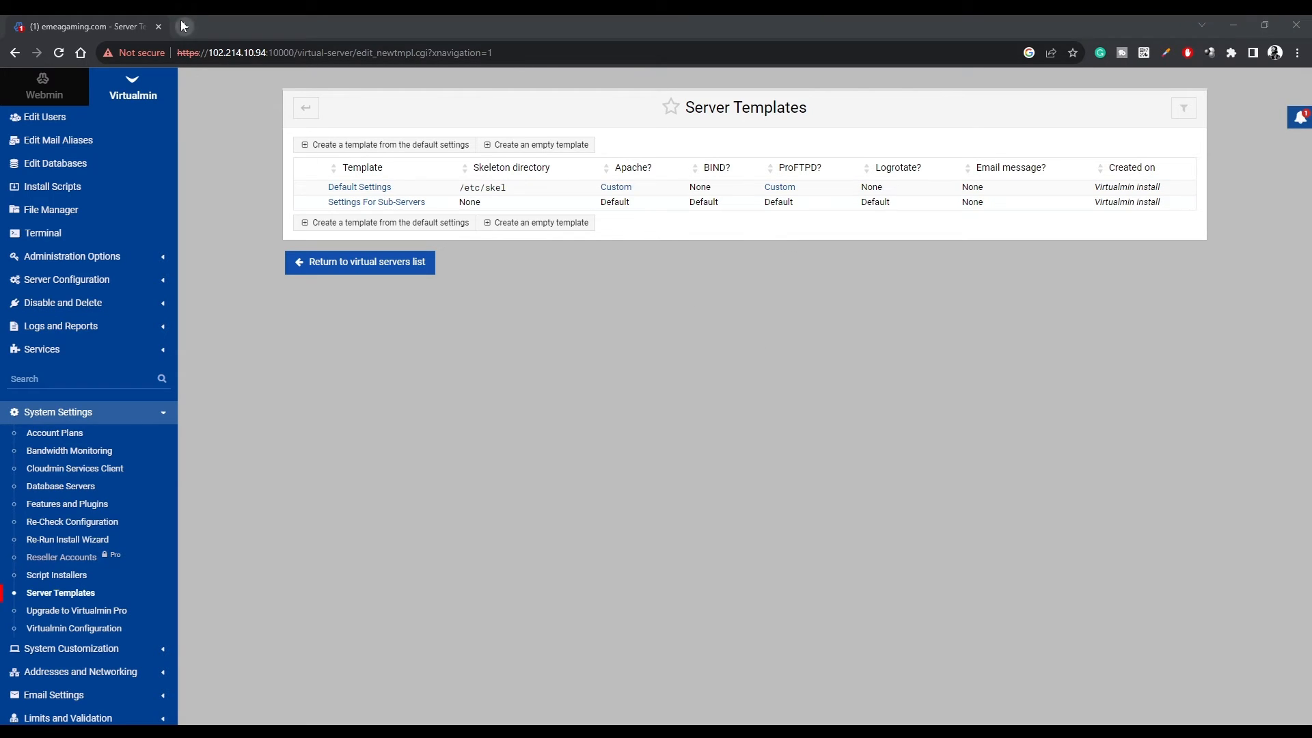
left_click(188, 26)
Run MxToolbox SuperTool's DNS check on emeagaming.com, confirming ns1 and ns2 answer from 102.214.10.94.
type("mxtoolbox.com")
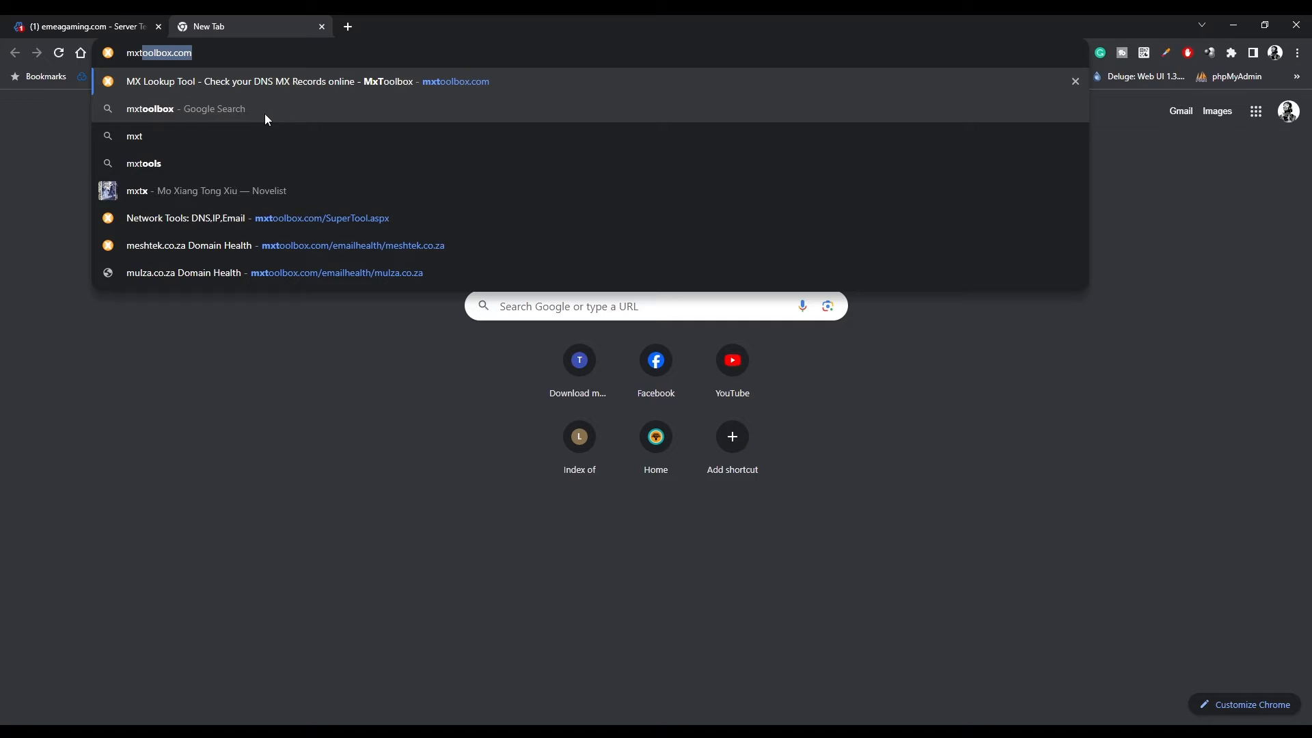
key("Return")
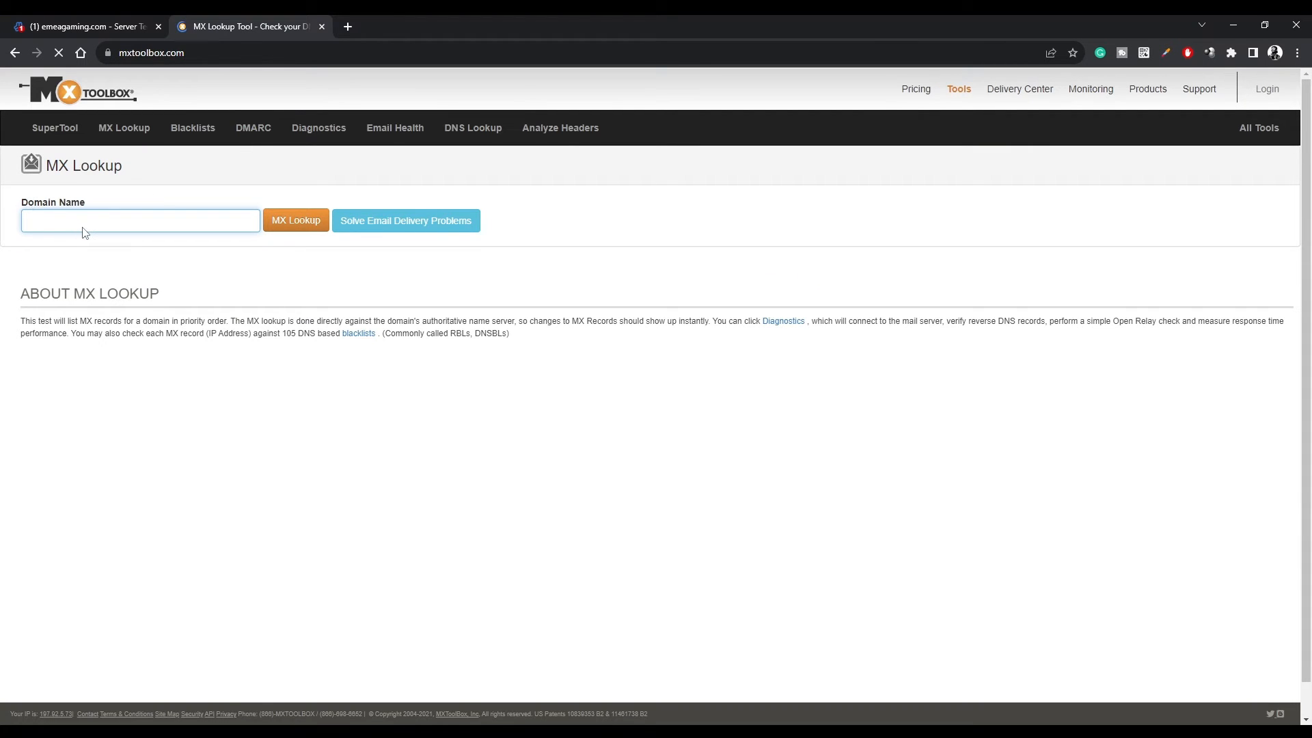
left_click(54, 128)
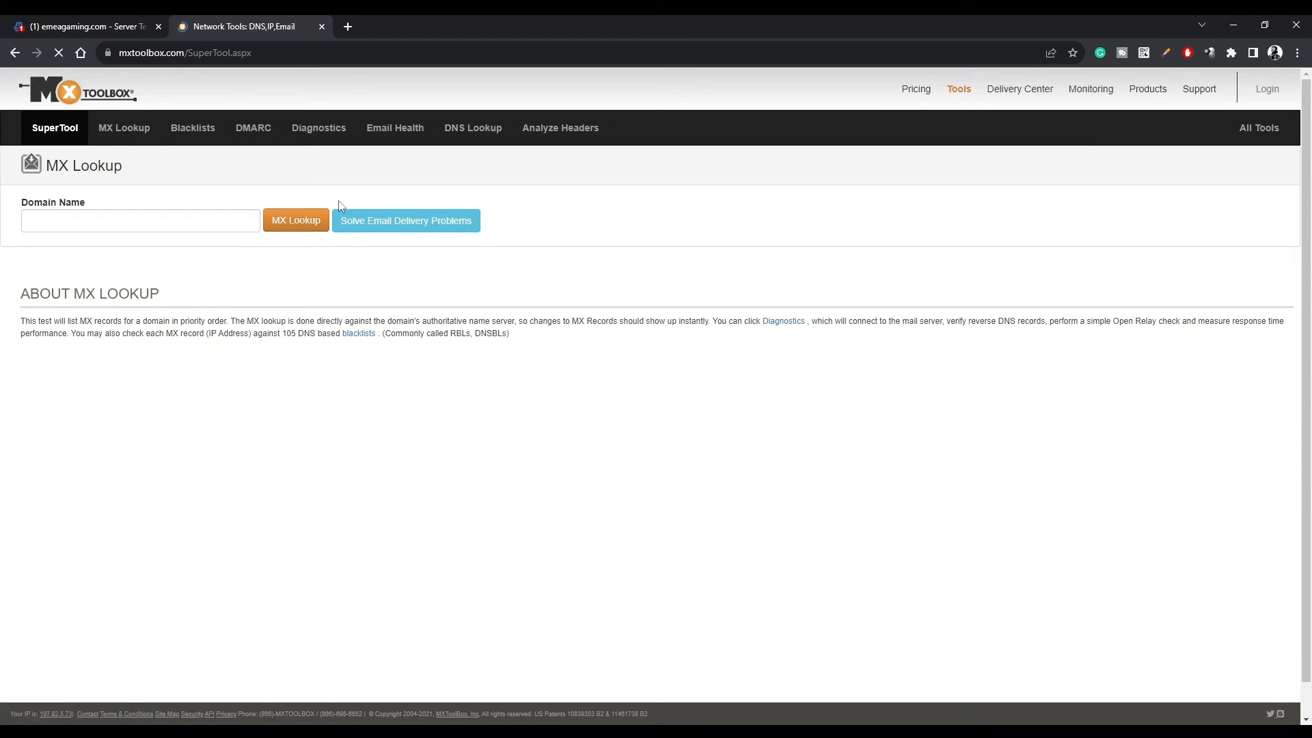
key("Return")
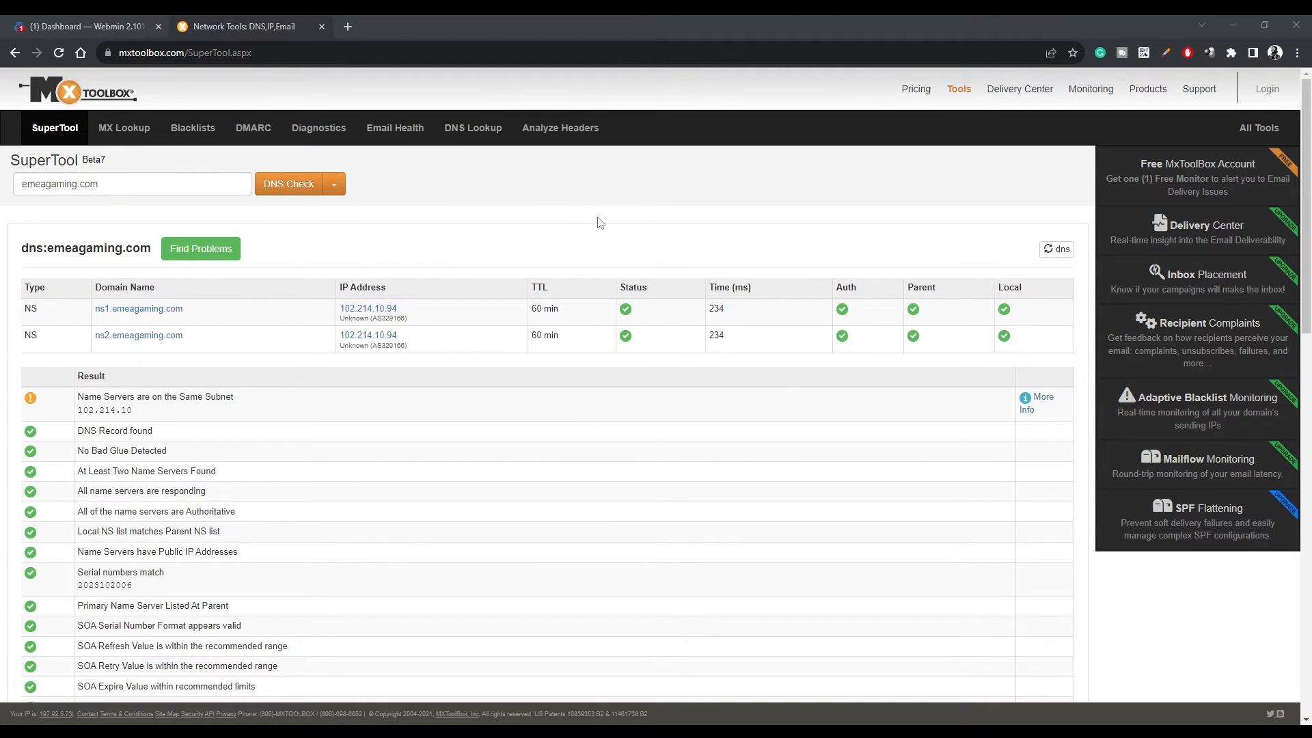
left_click(348, 26)
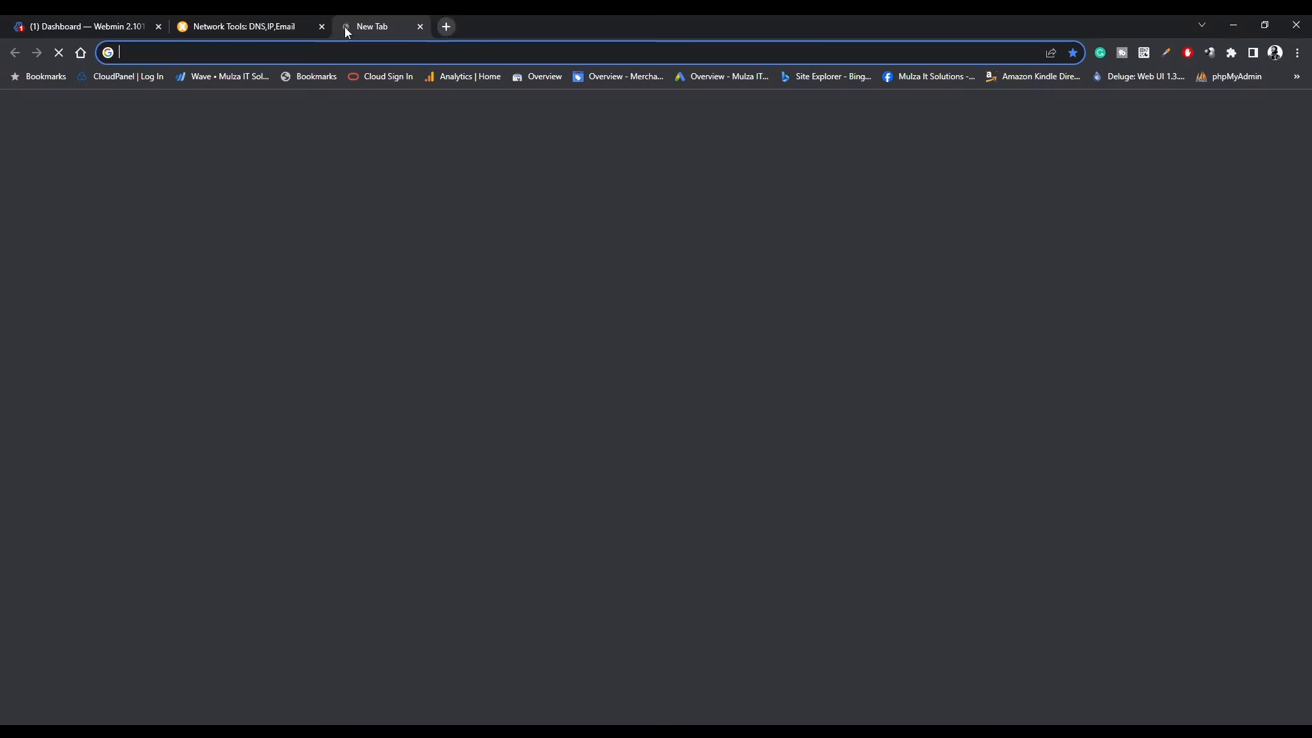
Load emeagaming.com in Chrome and inspect its connection security details.
key("ctrl+v")
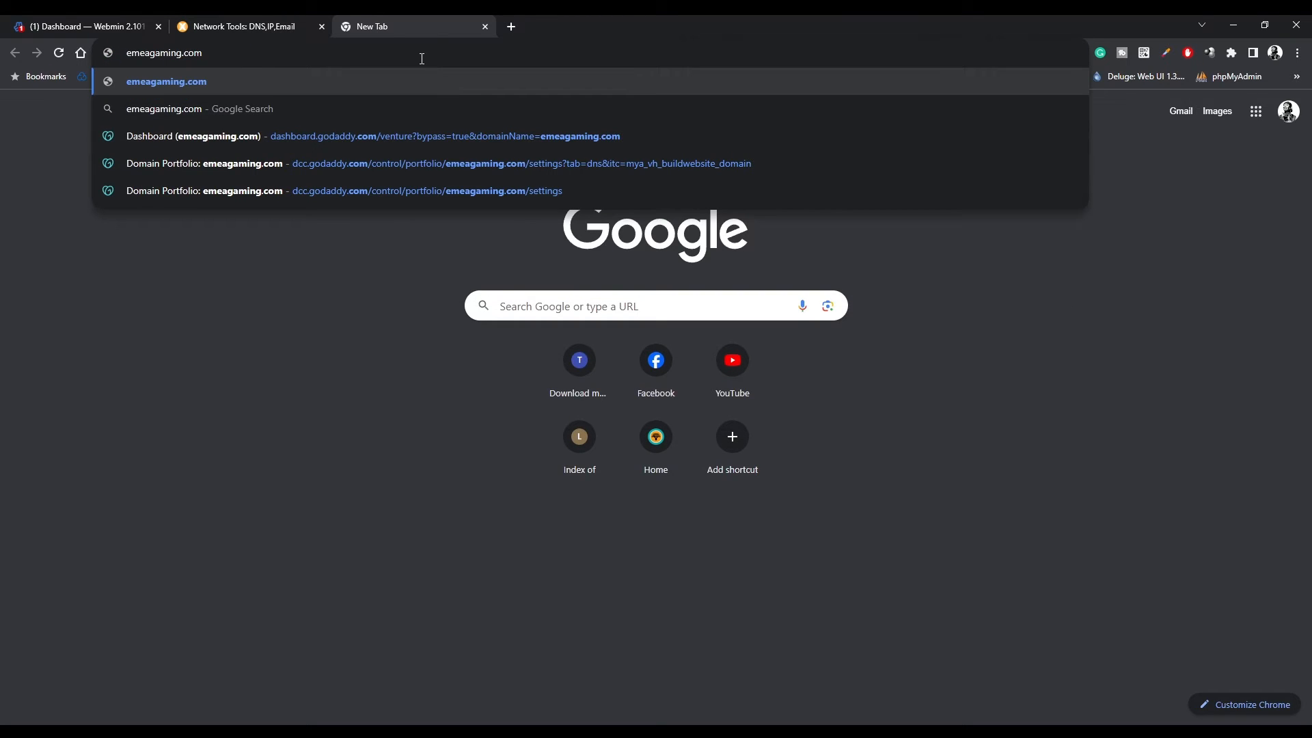
key("Return")
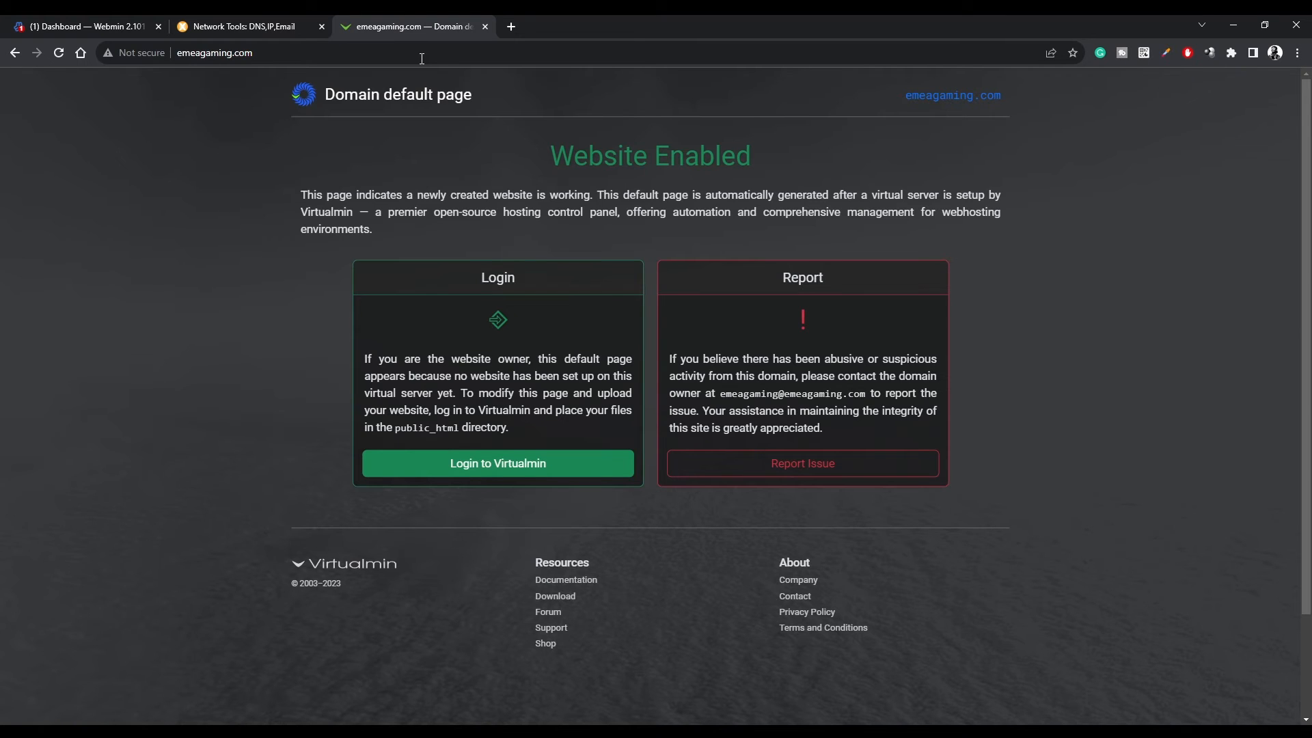
left_click(126, 55)
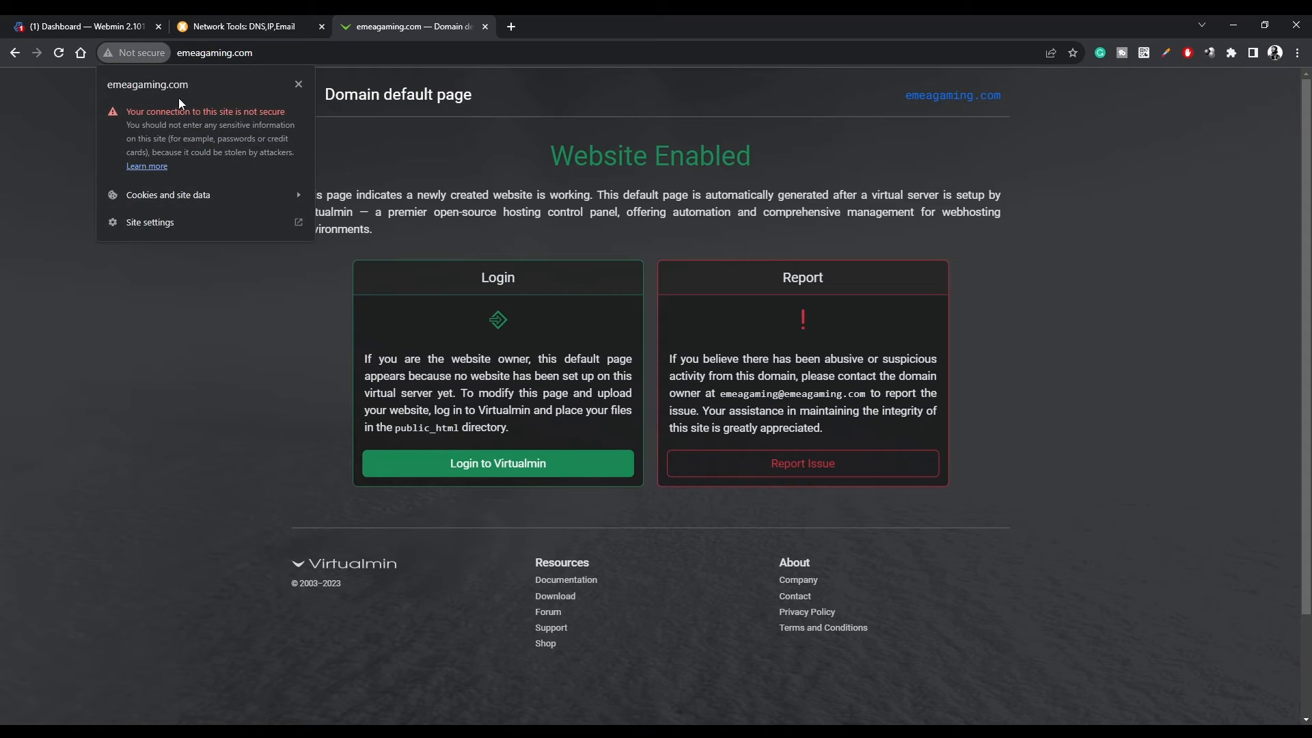
left_click(40, 162)
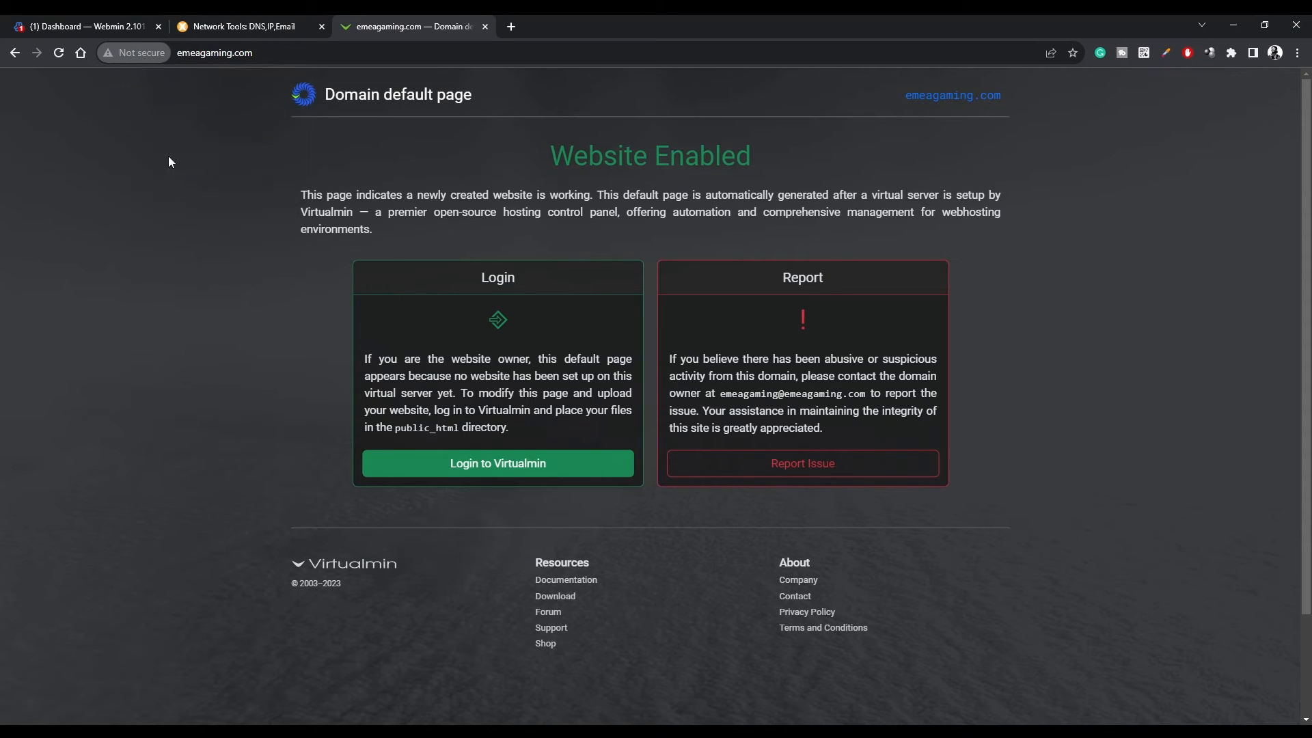
Go to emeagaming.com:10000, which shows a connection-not-private warning.
left_click(296, 53)
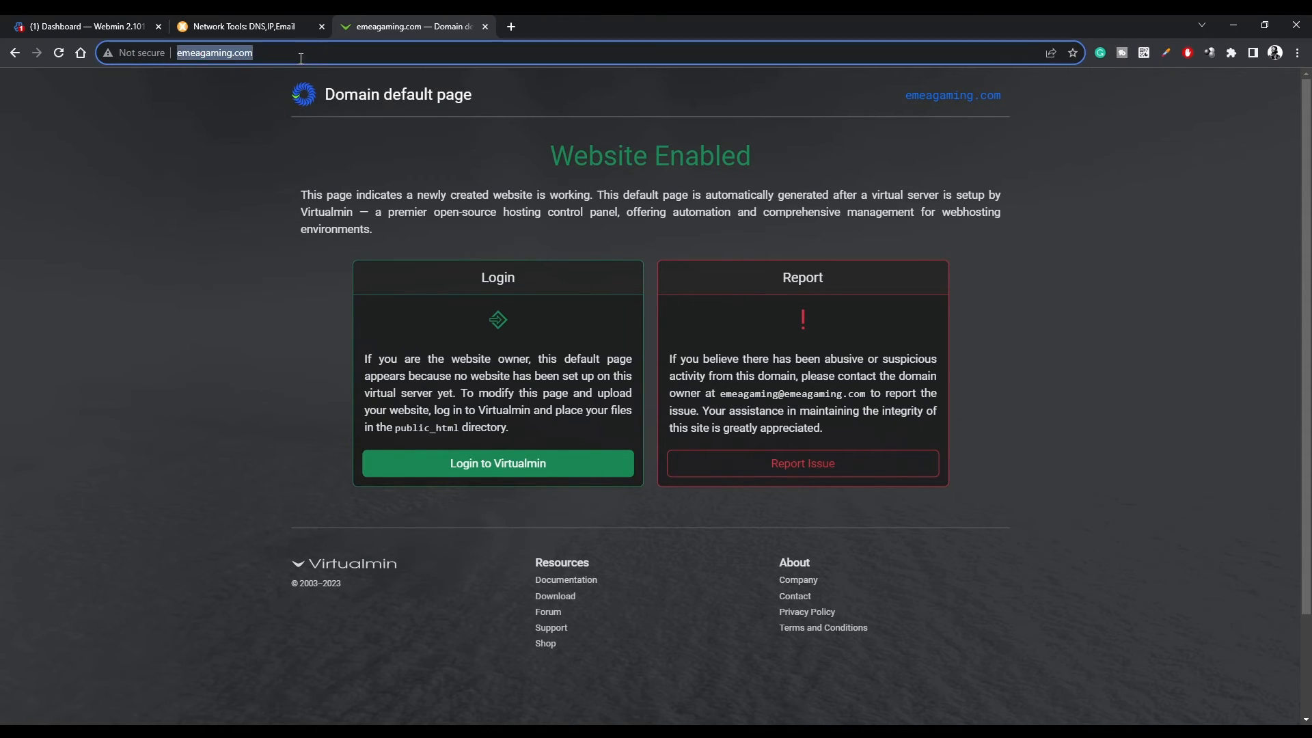
left_click(337, 53)
type(":1000")
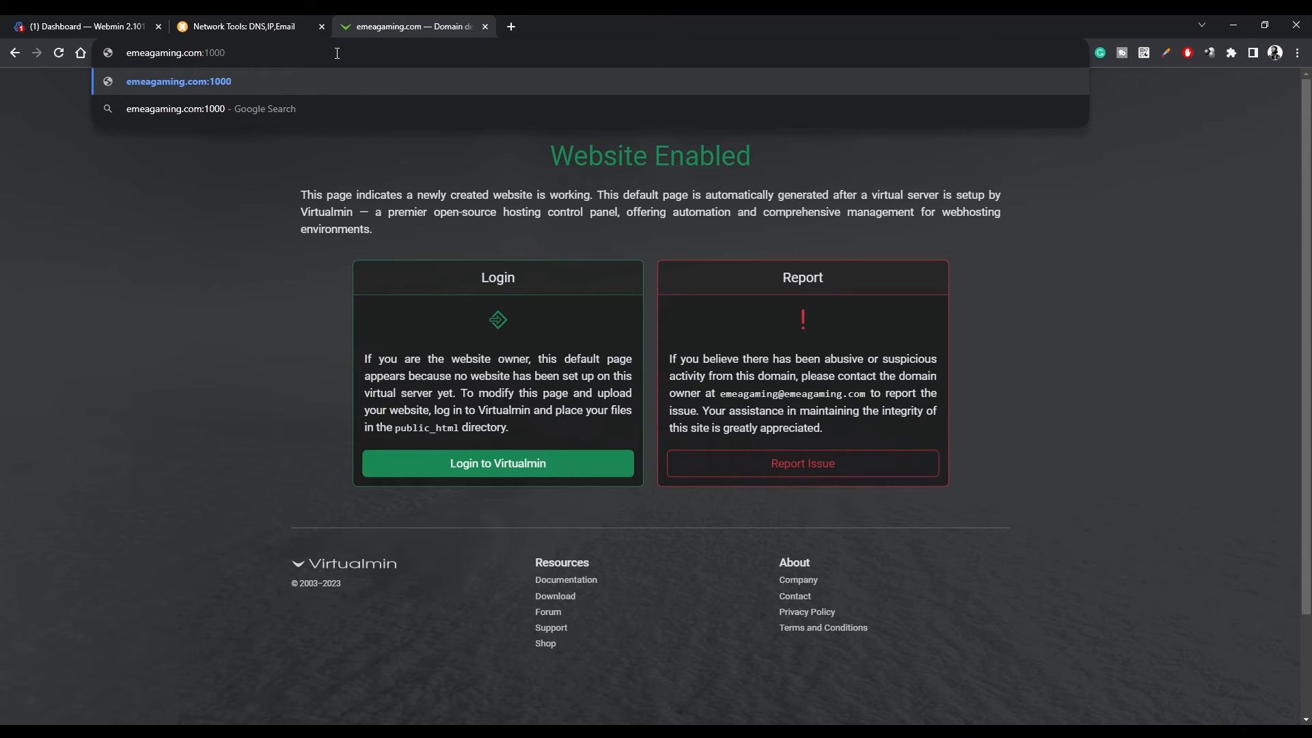
type("0")
key("Return")
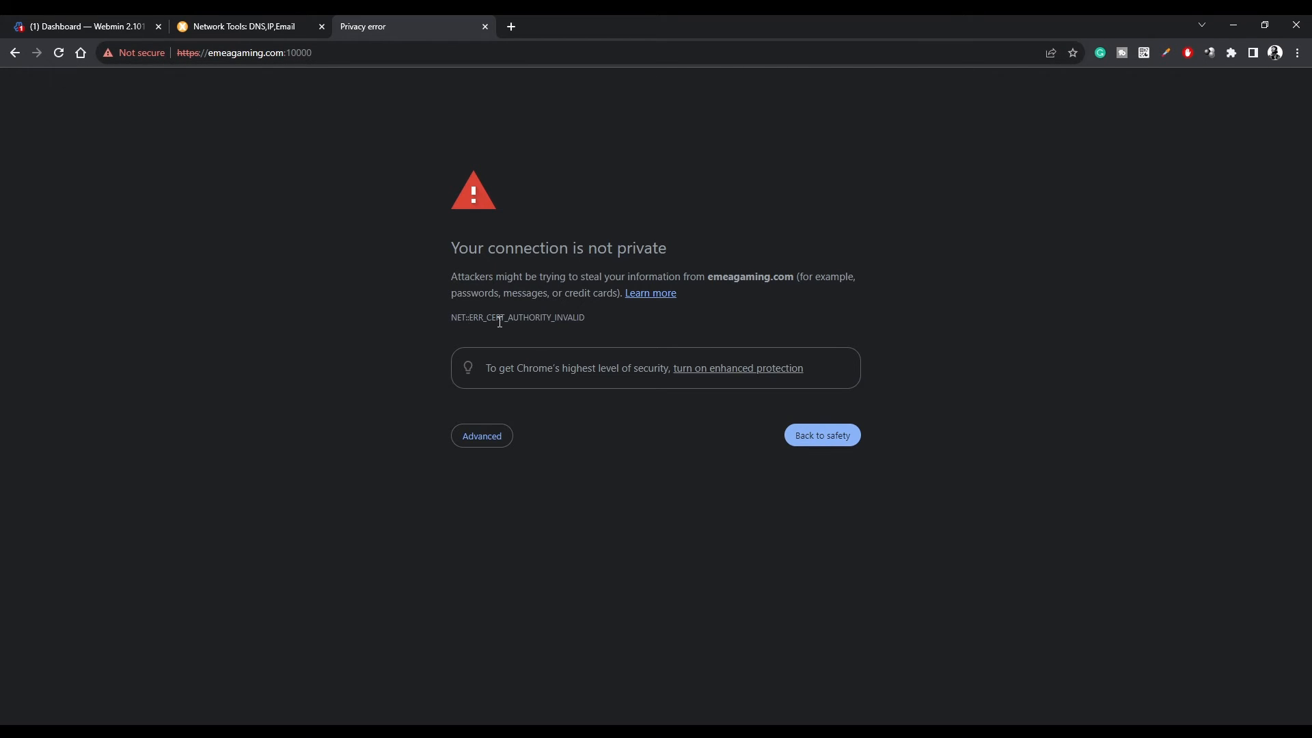
Bypass the certificate warning and sign in to Webmin with the admin username and password.
left_click(491, 435)
left_click(524, 540)
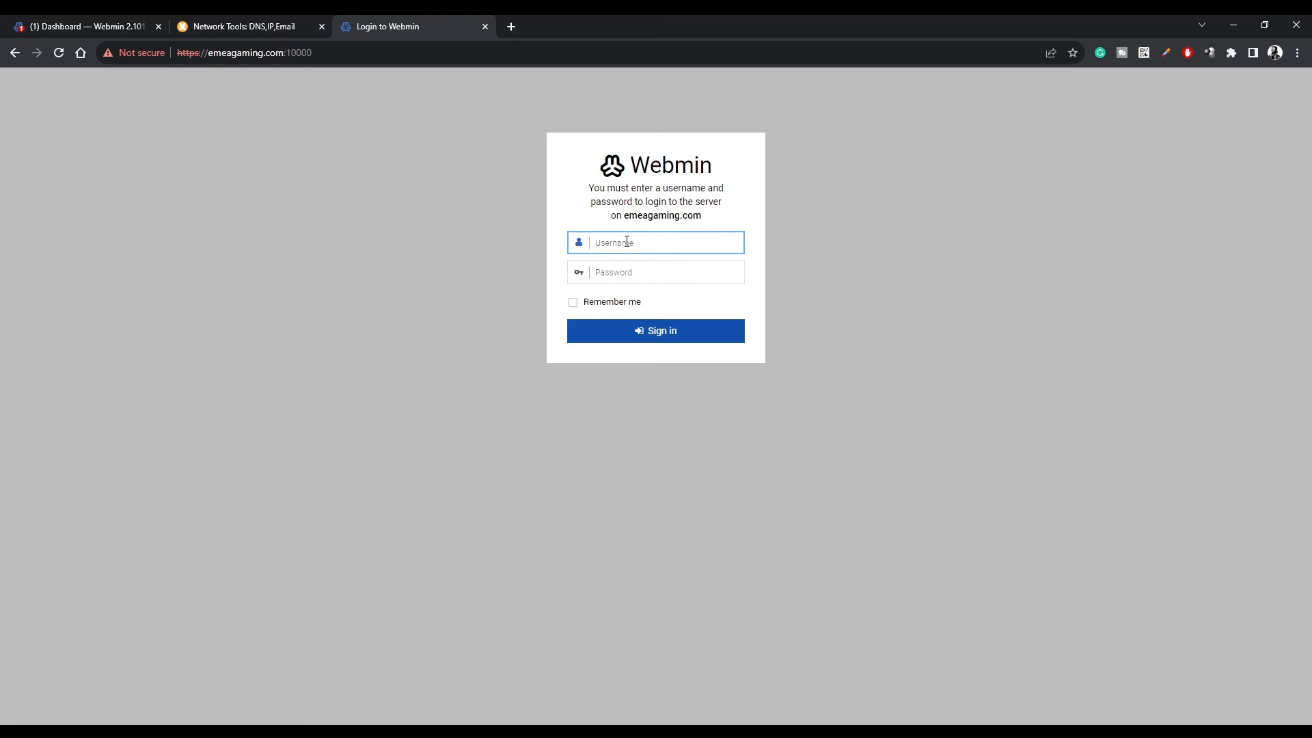
type("root")
key("Tab")
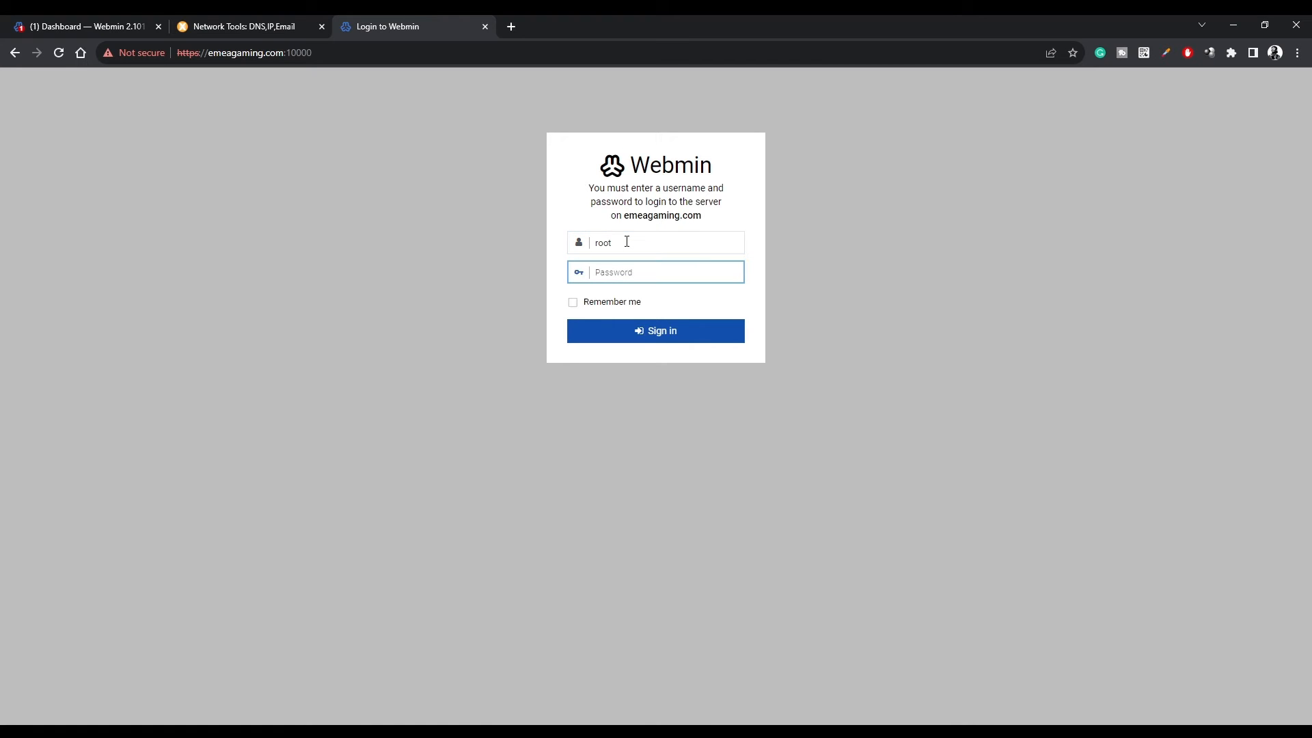
type("••")
key("Return")
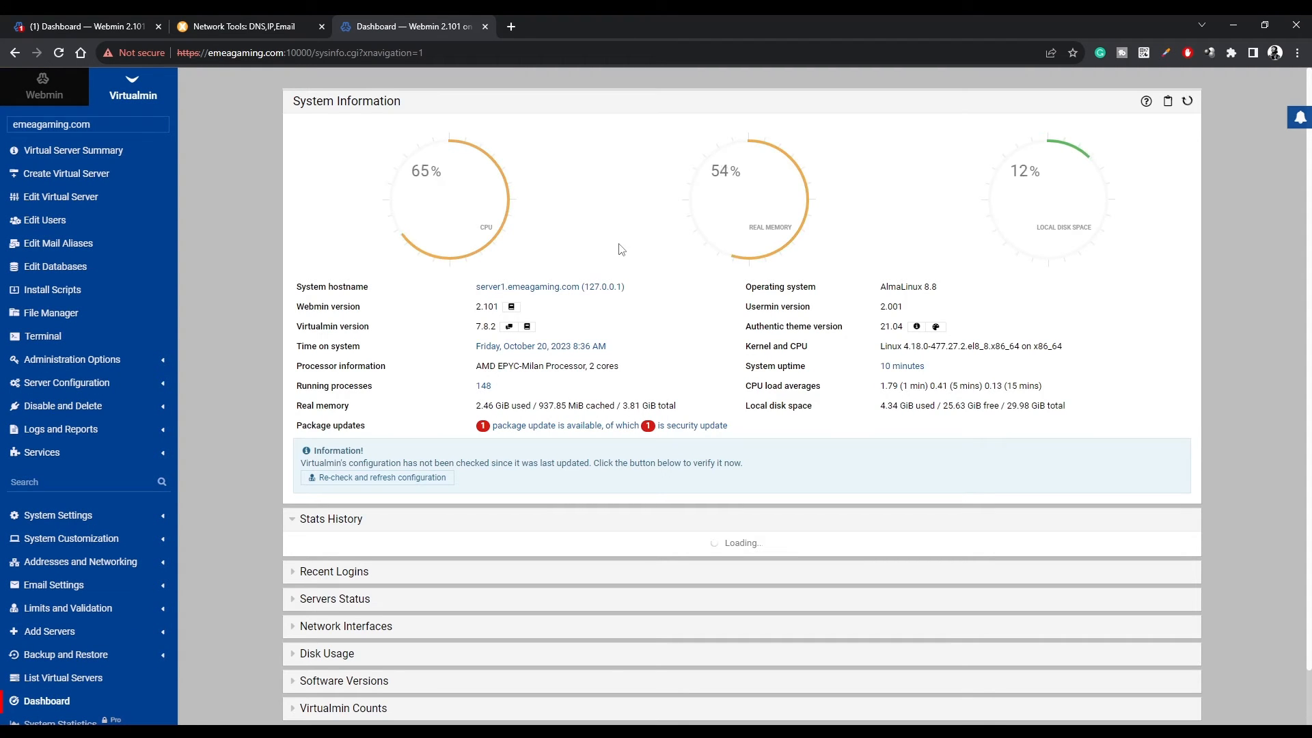
Keep emeagaming.com selected and expand Server Configuration in the Virtualmin sidebar.
left_click(76, 126)
left_click(56, 139)
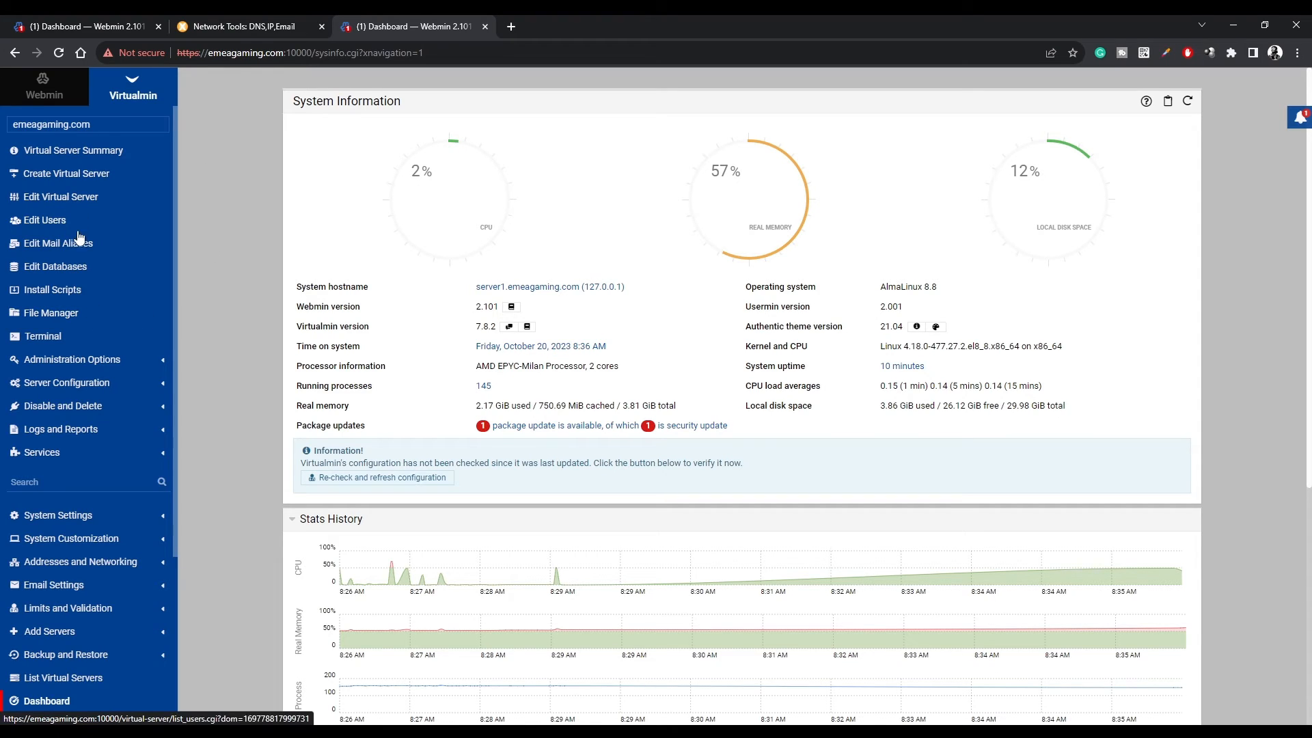
left_click(96, 383)
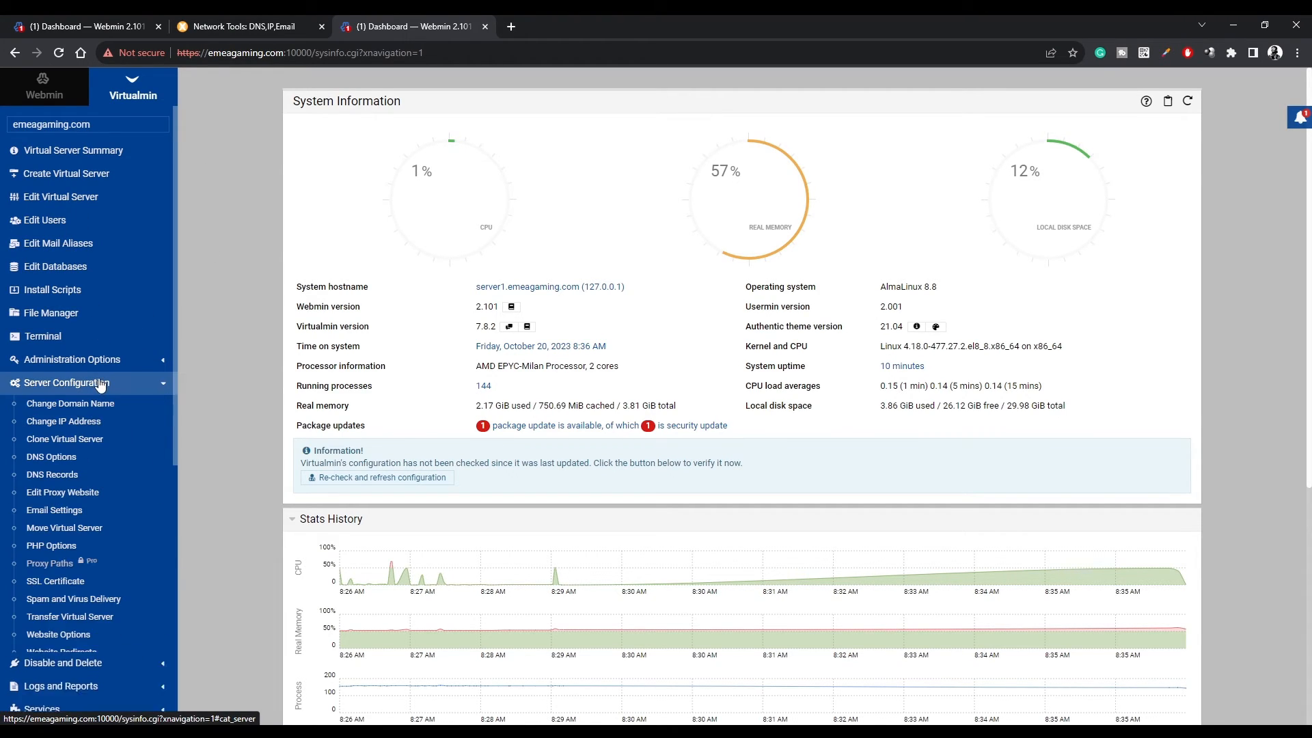
Confirm emeagaming.com's SSL certificate is self-signed, then bring up the Let's Encrypt request form.
left_click(54, 580)
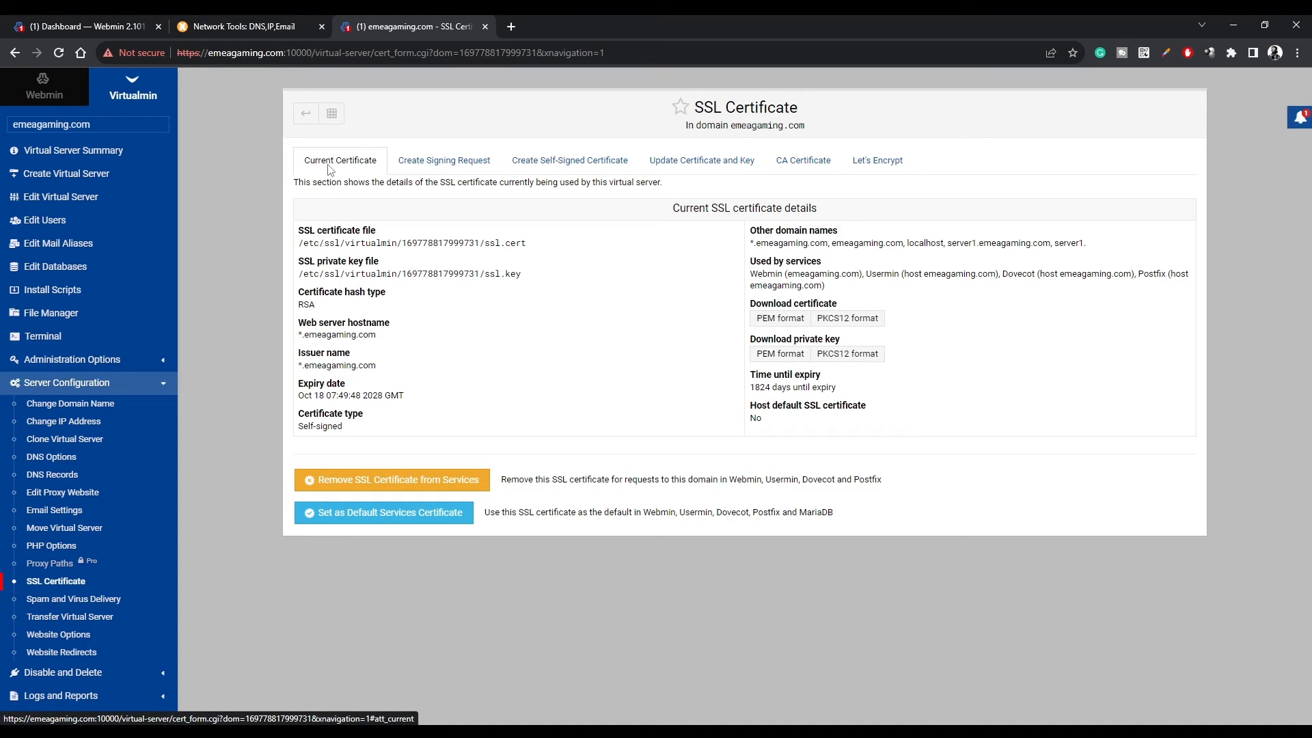
left_click_drag(343, 427, 299, 427)
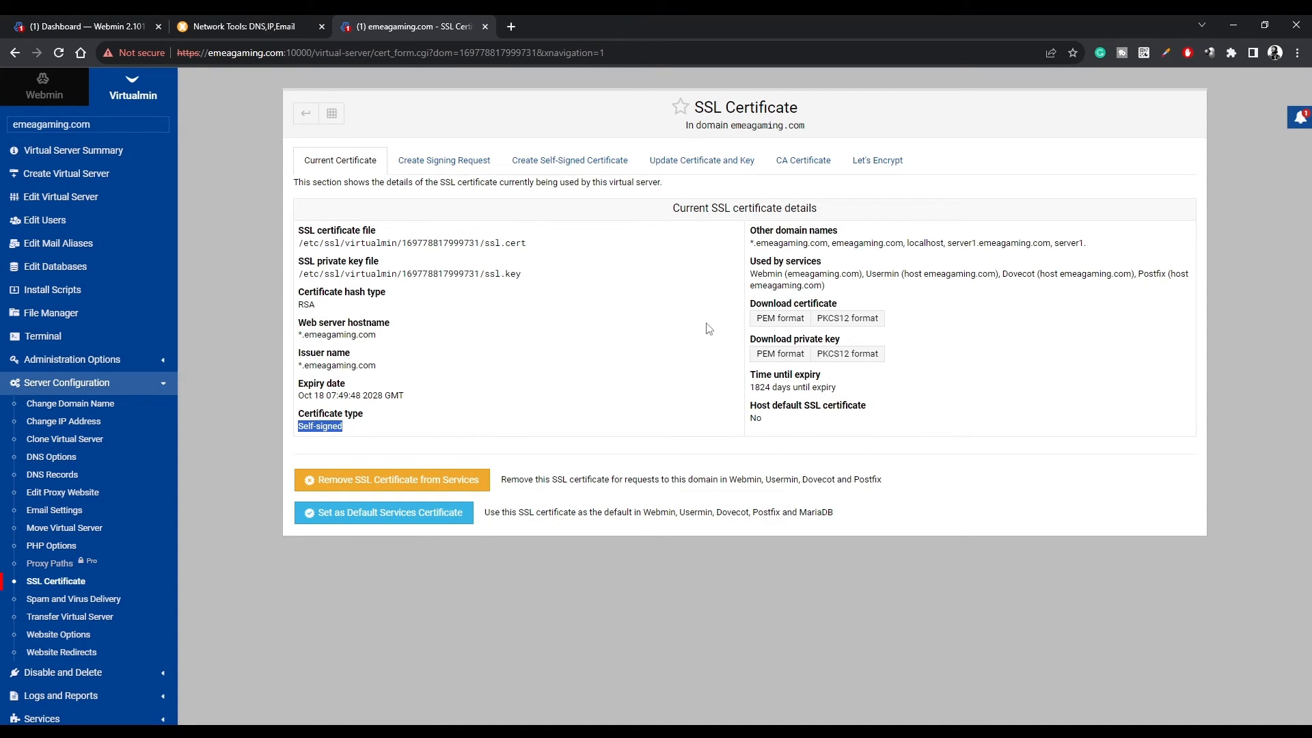
left_click(859, 162)
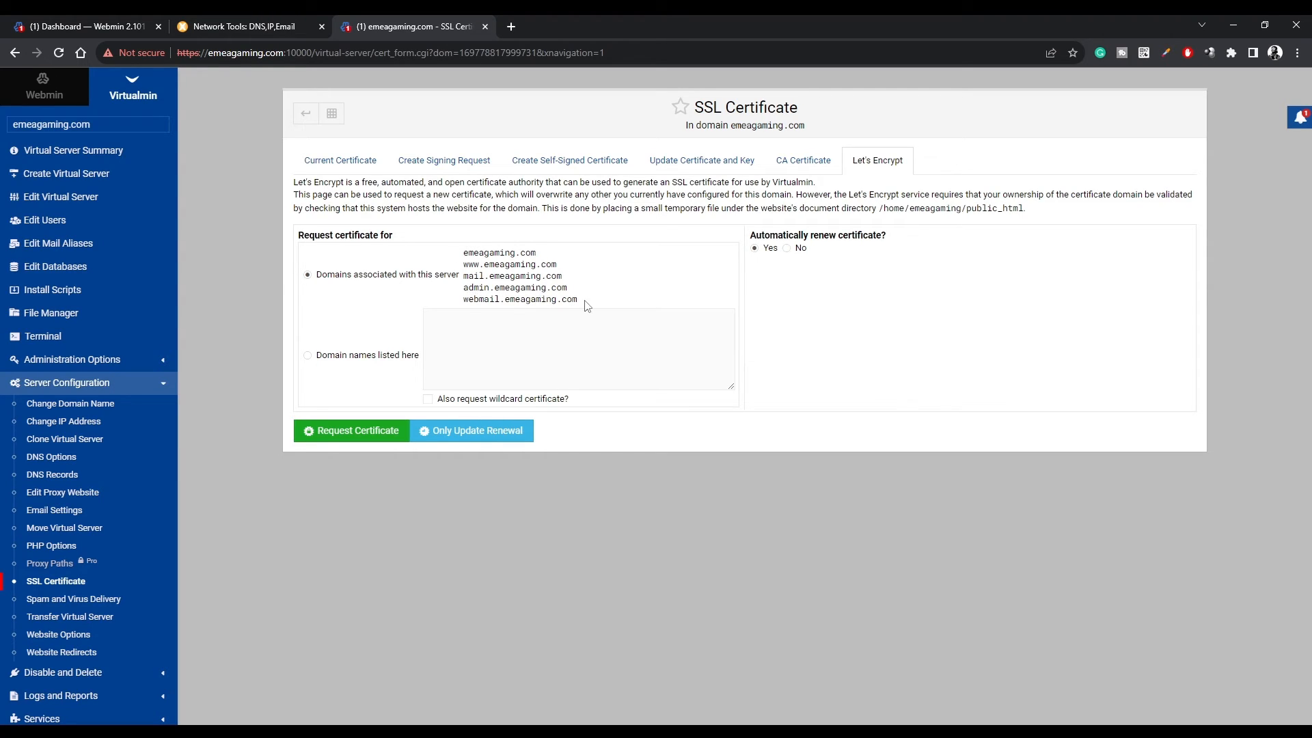
Request a Let's Encrypt certificate for emeagaming.com plus www, mail, admin and webmail subdomains, then copy the https address.
left_click_drag(586, 306, 464, 262)
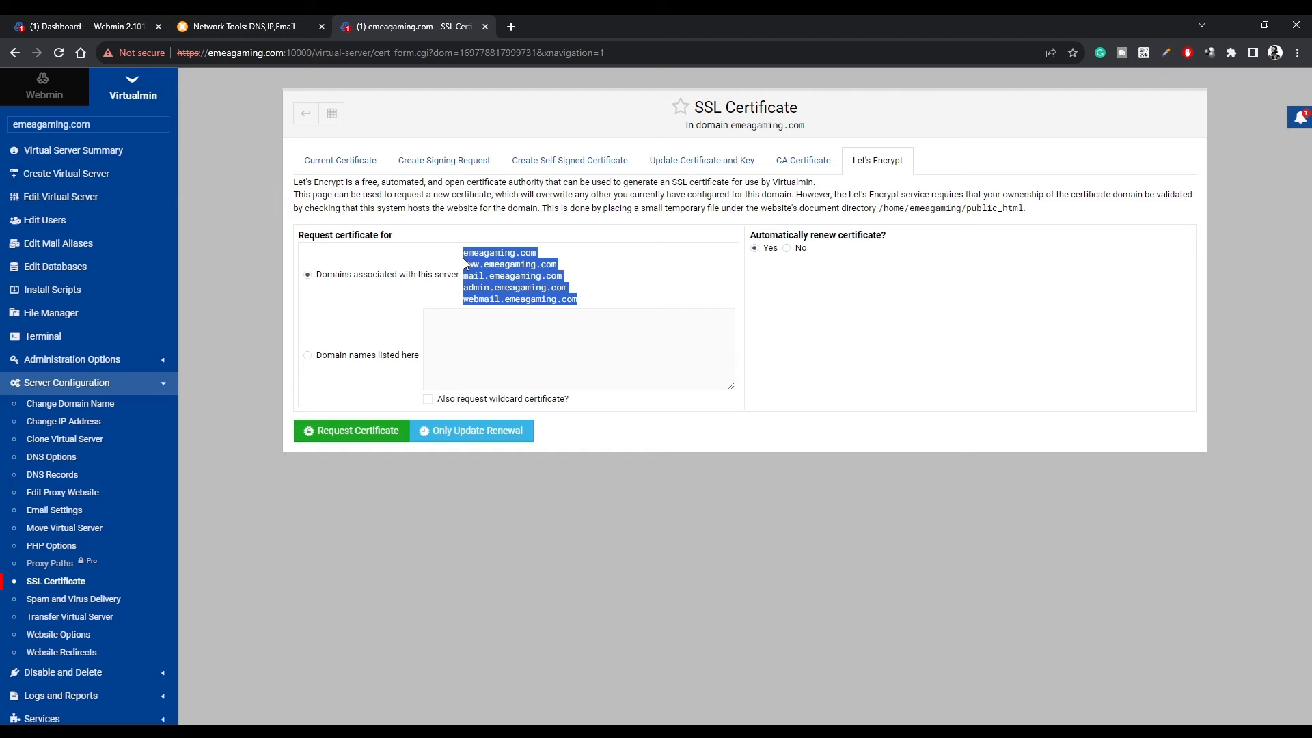
left_click_drag(464, 263, 602, 326)
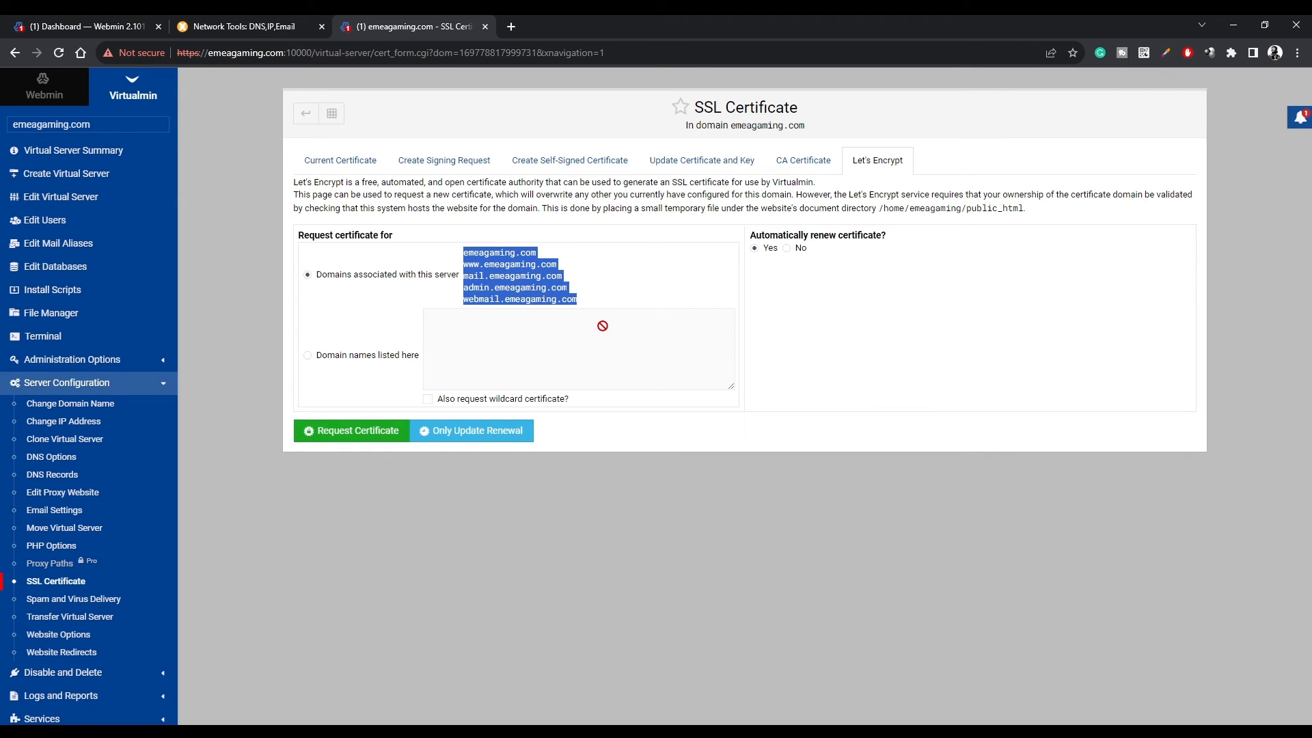
left_click(349, 438)
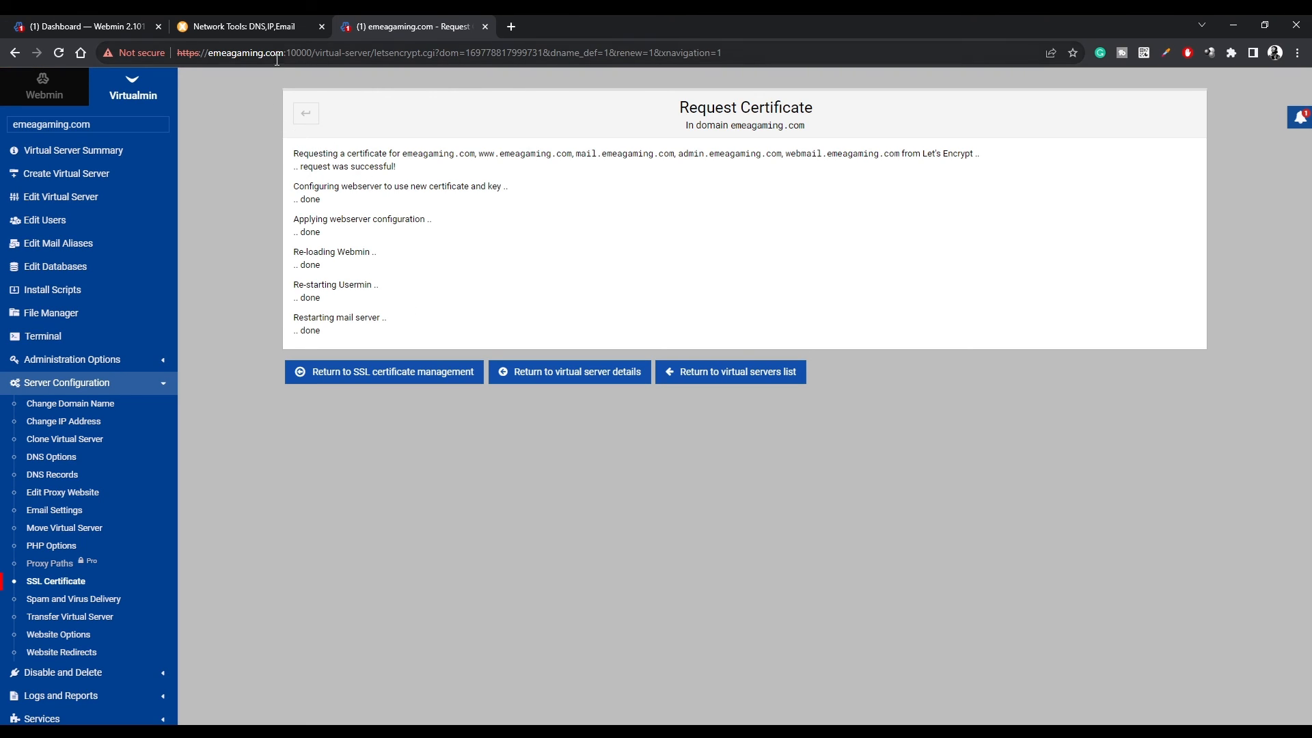
left_click_drag(284, 52, 176, 55)
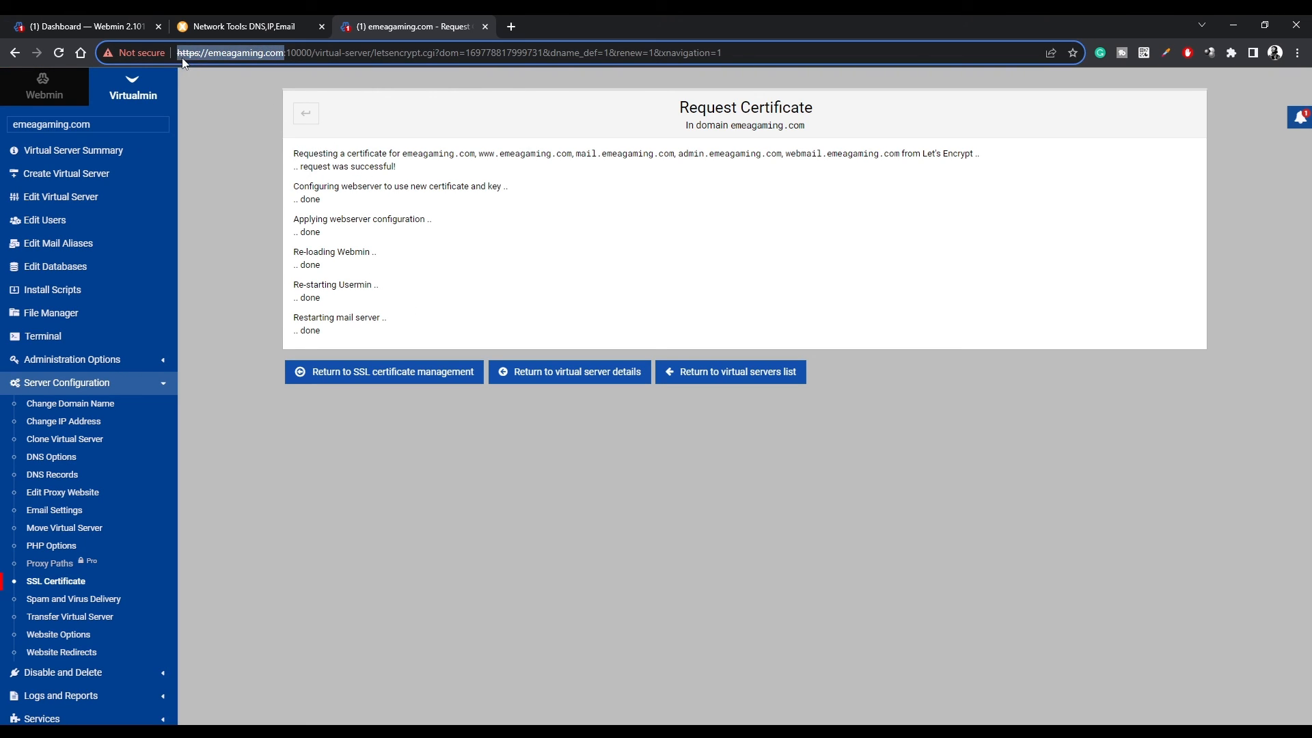
key("ctrl+c")
left_click(511, 26)
key("ctrl+v")
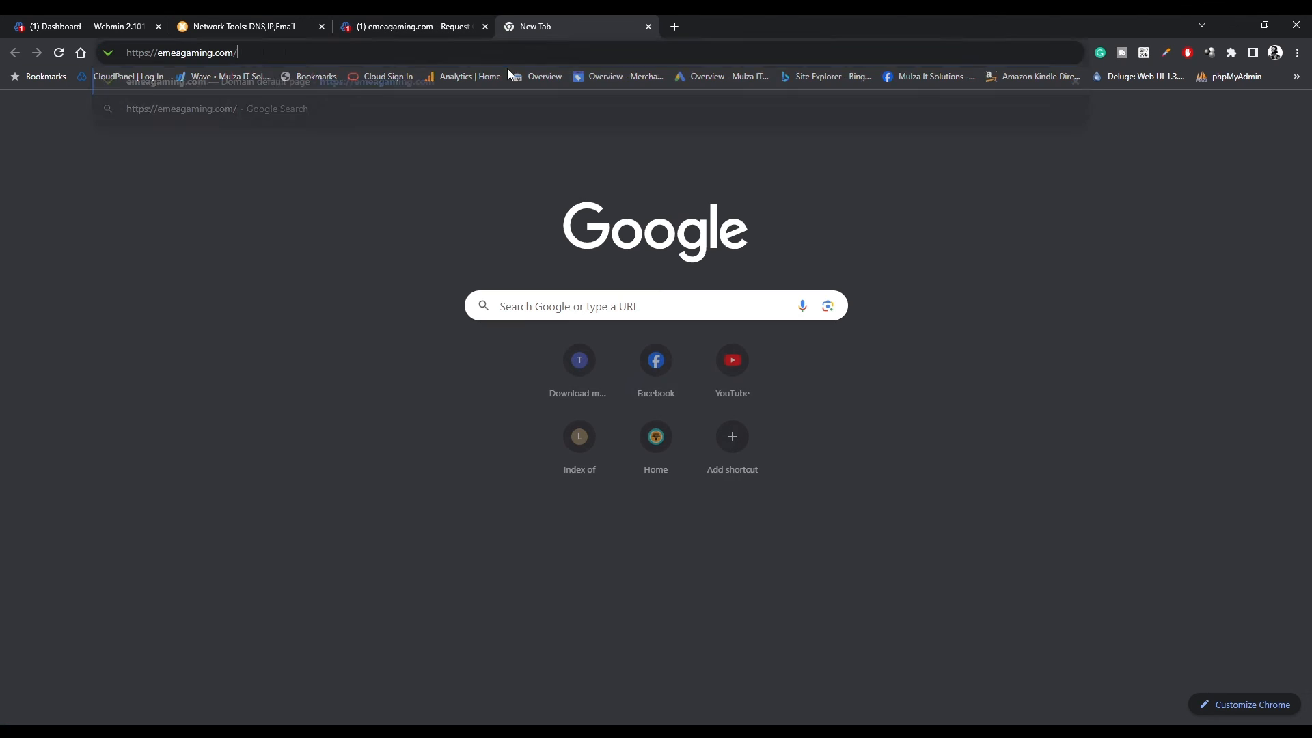
key("Return")
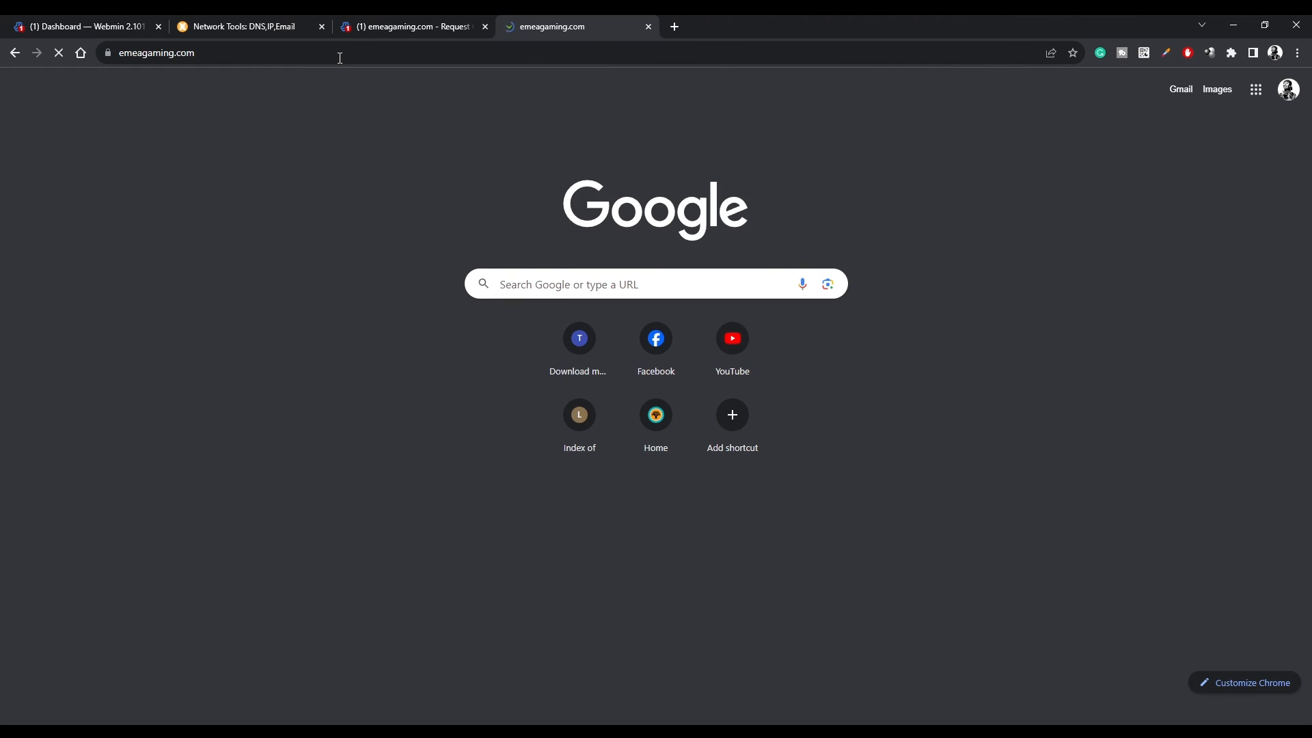
left_click(106, 53)
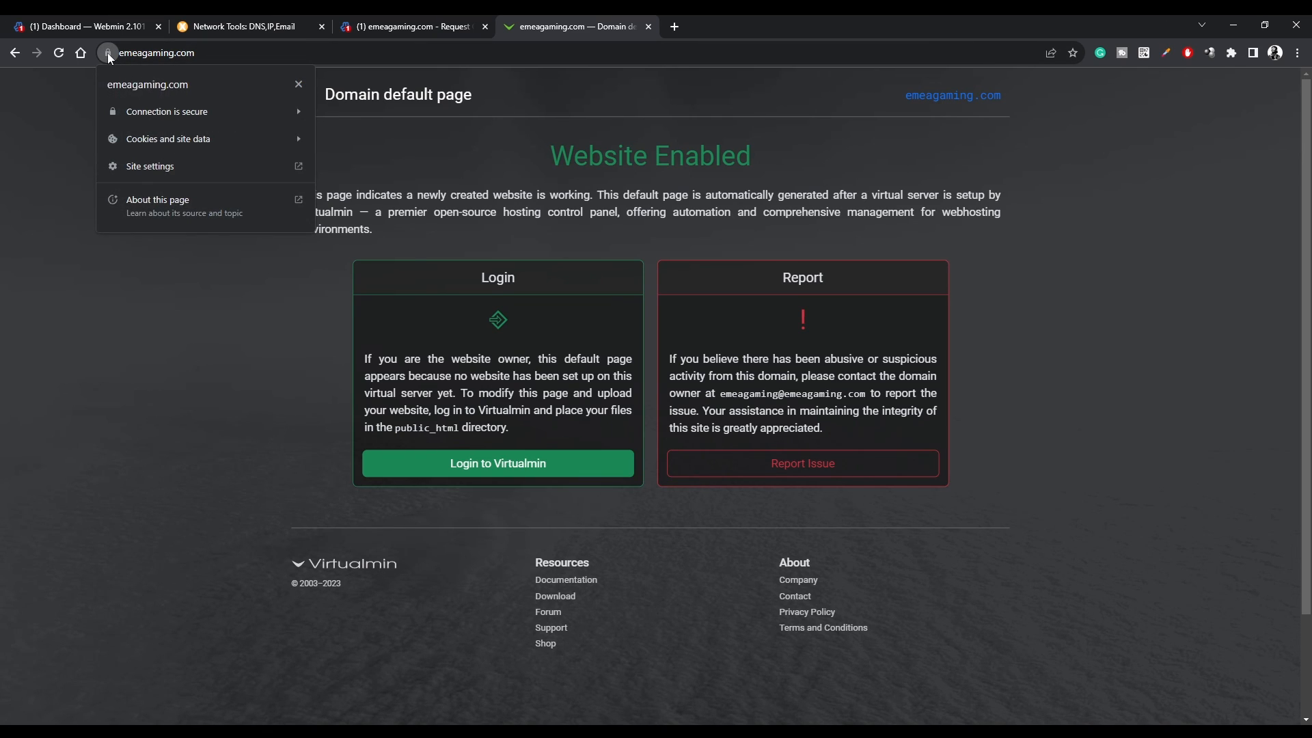
left_click(274, 48)
left_click(274, 47)
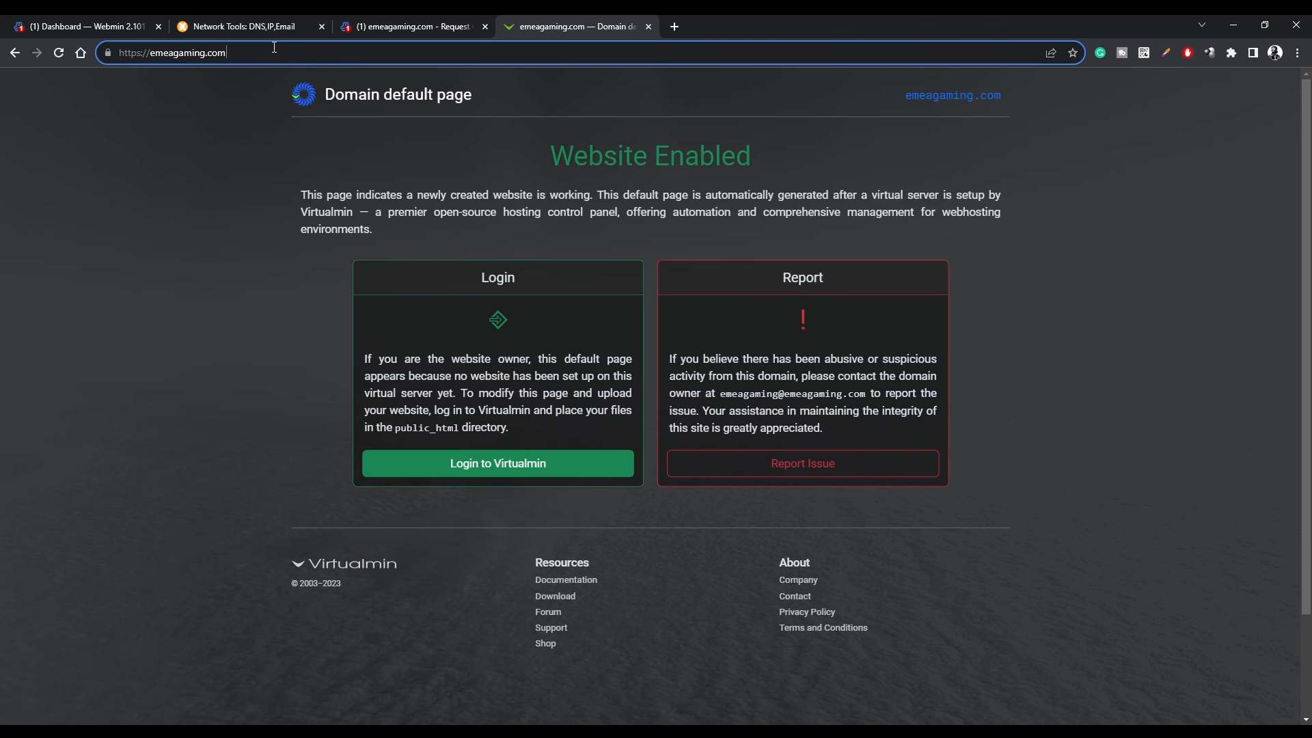
left_click(483, 29)
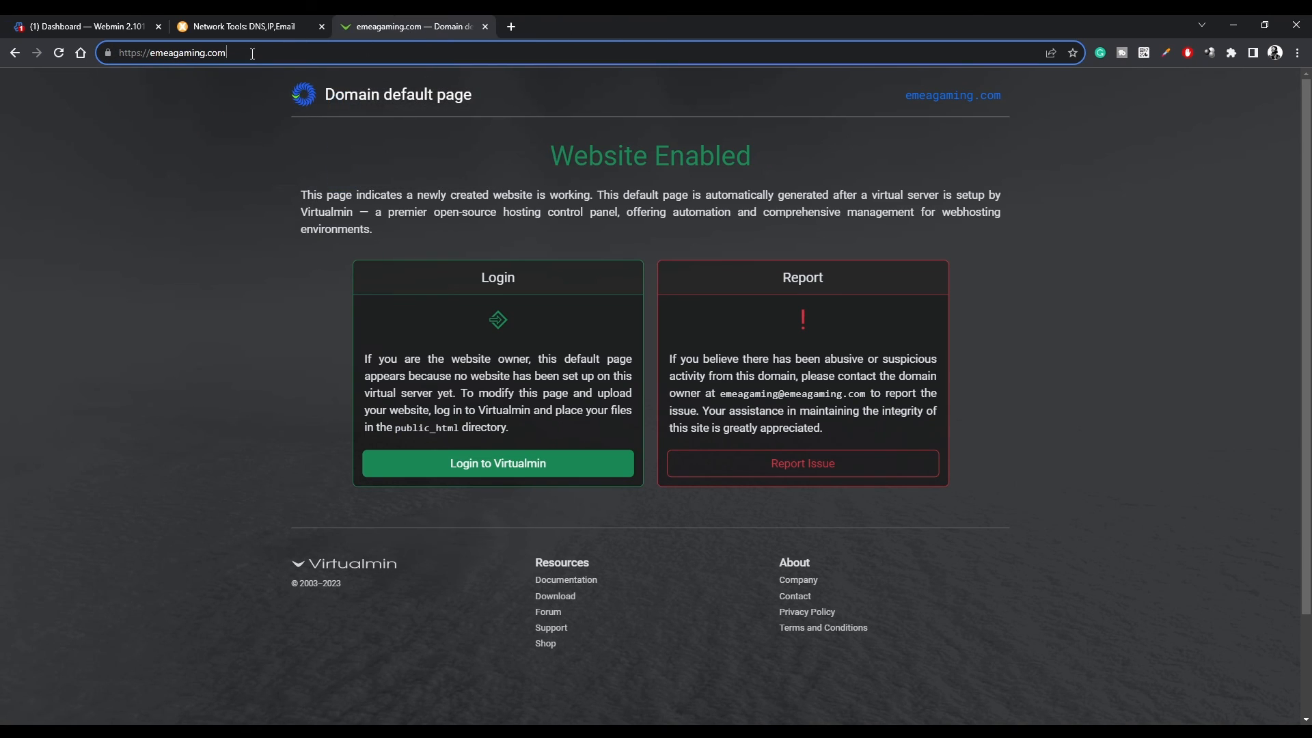
type(":10000")
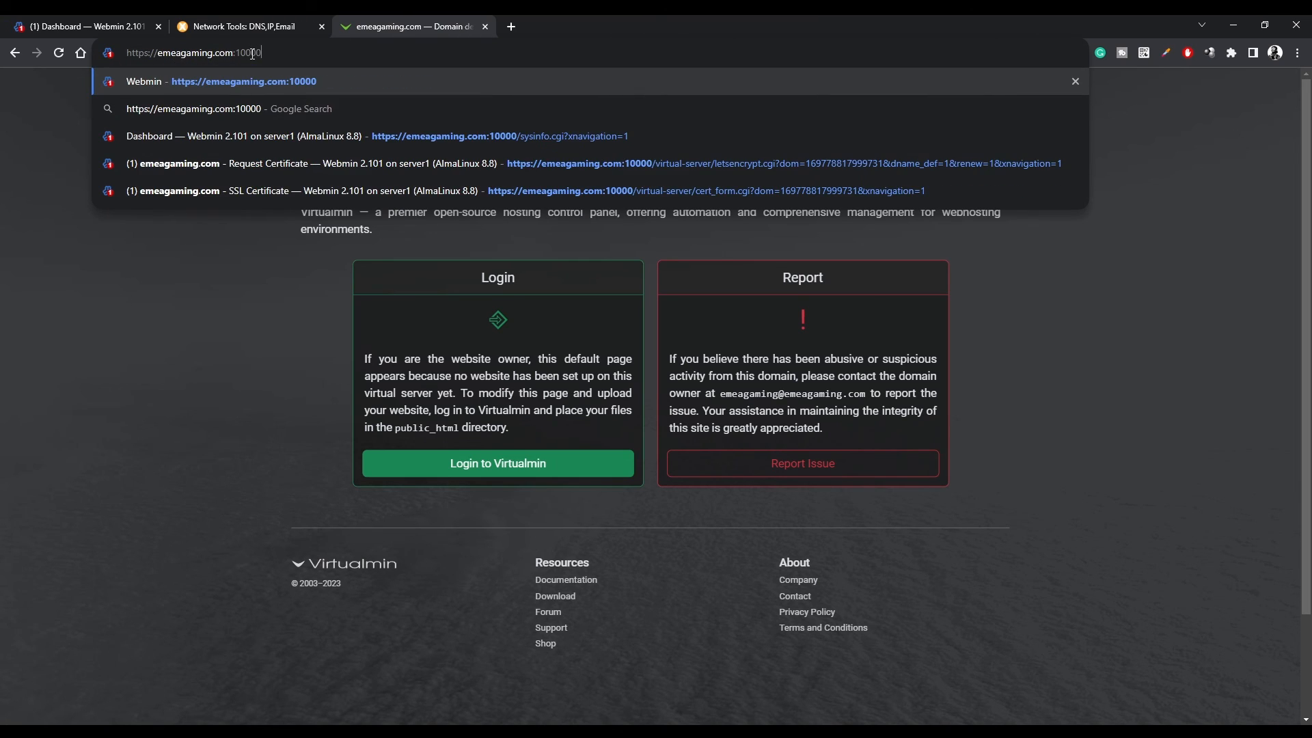
key("Return")
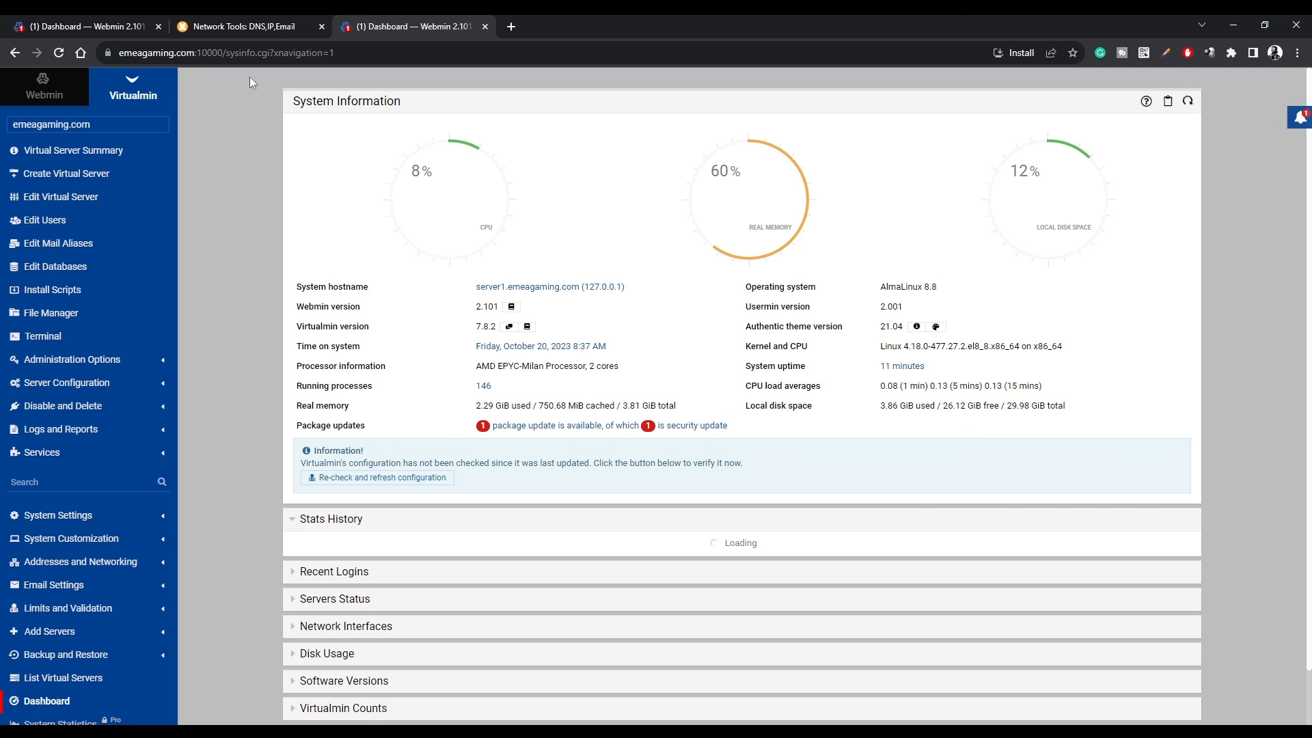
left_click(108, 53)
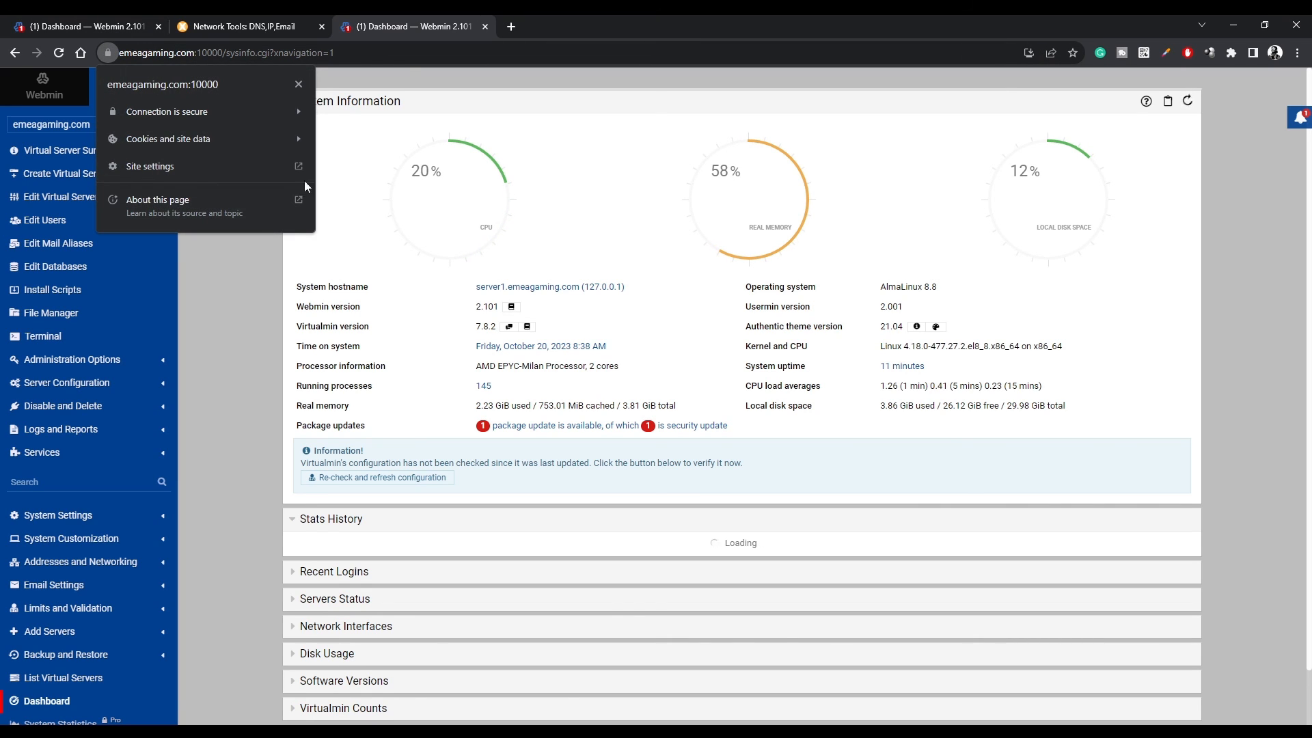
left_click(723, 24)
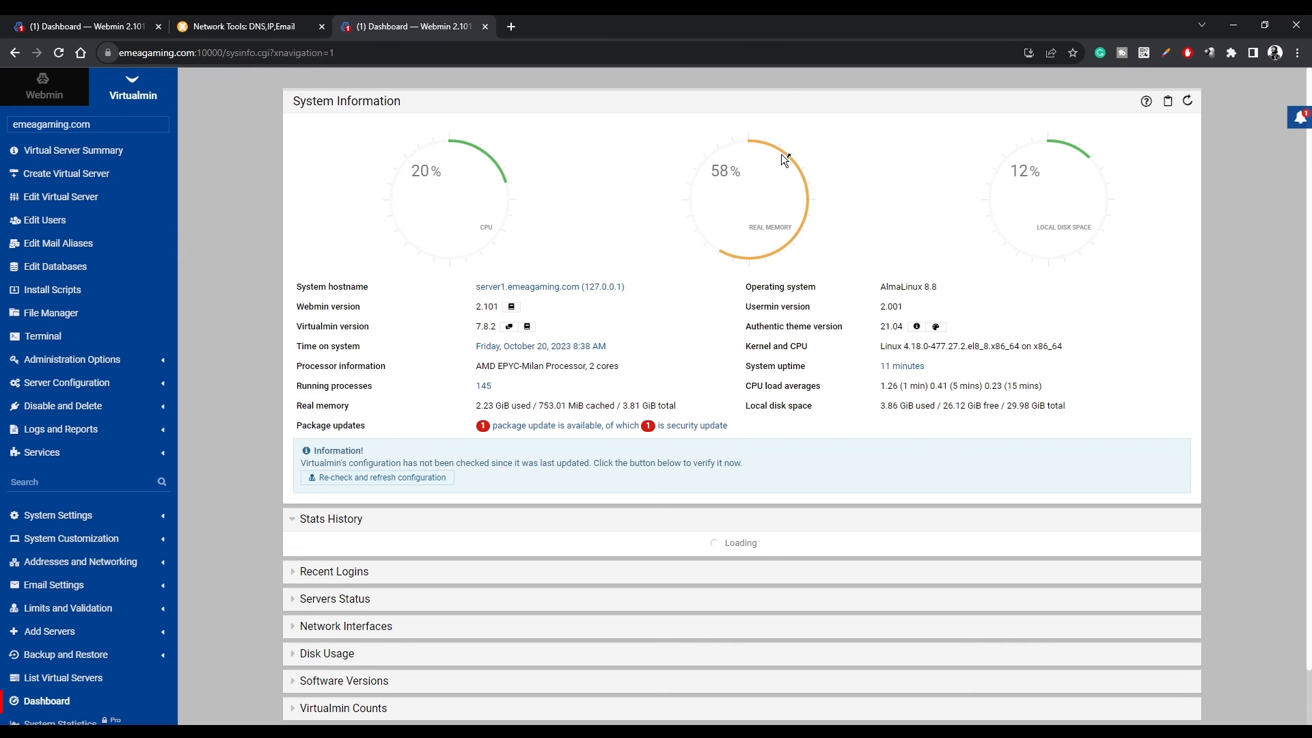